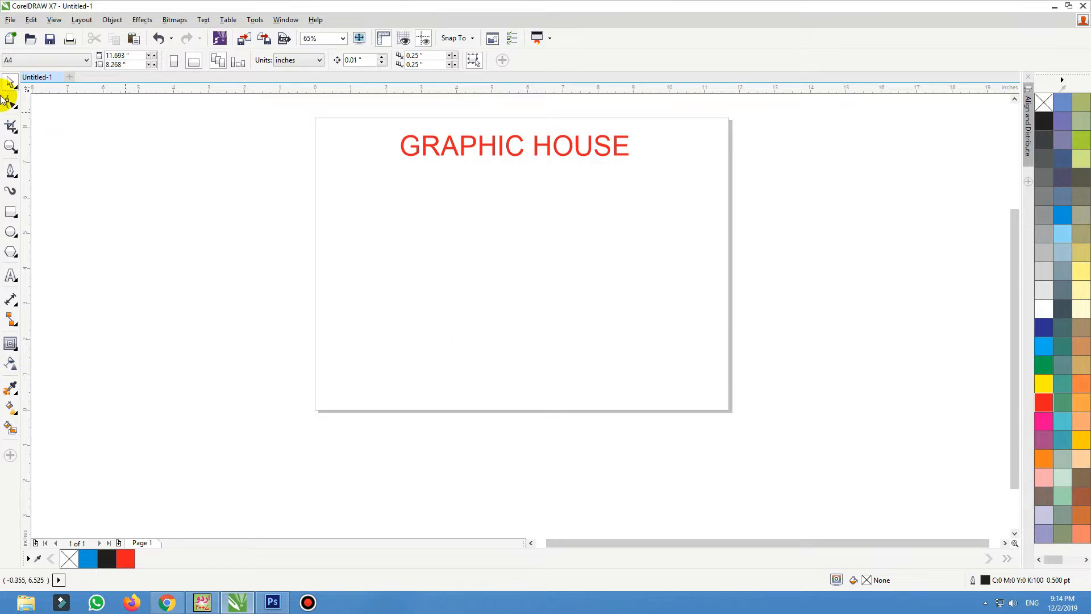
Draw a circle about 2.05 inches in diameter below the GRAPHIC HOUSE heading.
left_click(11, 146)
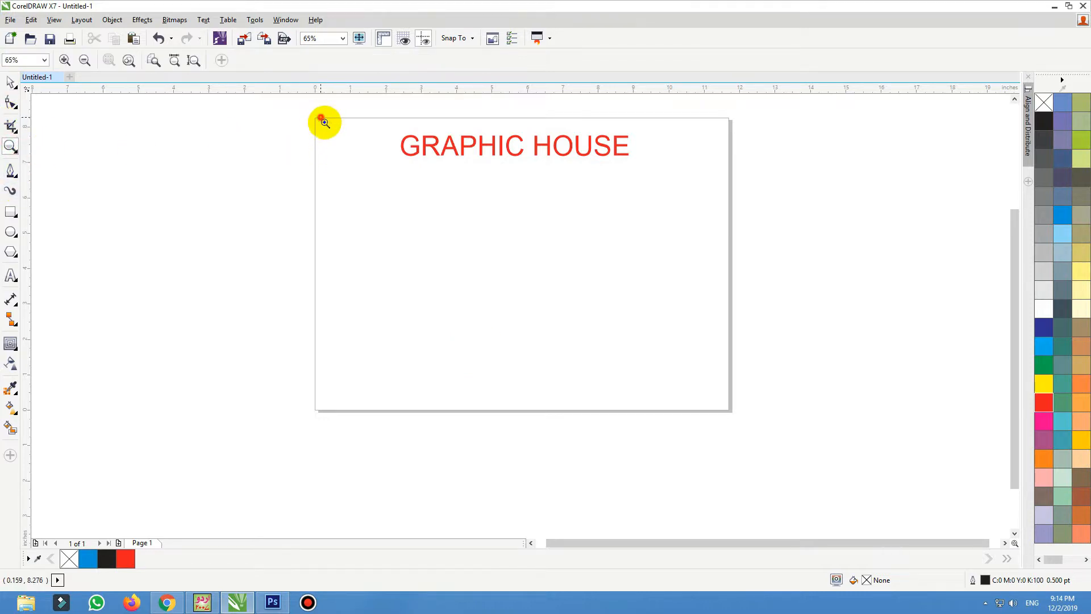
left_click_drag(321, 118, 709, 376)
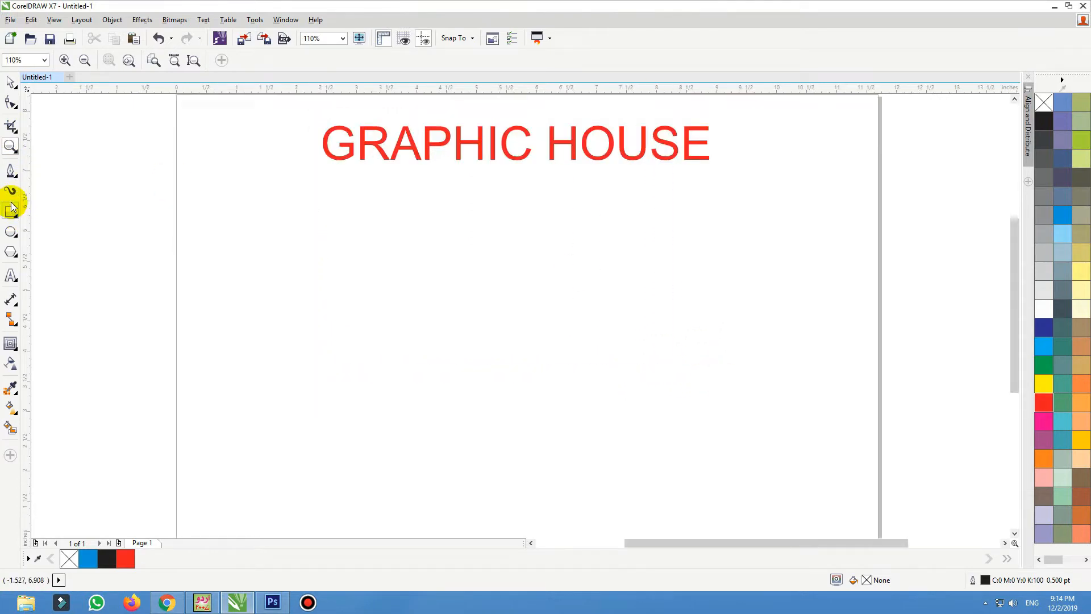
left_click(10, 232)
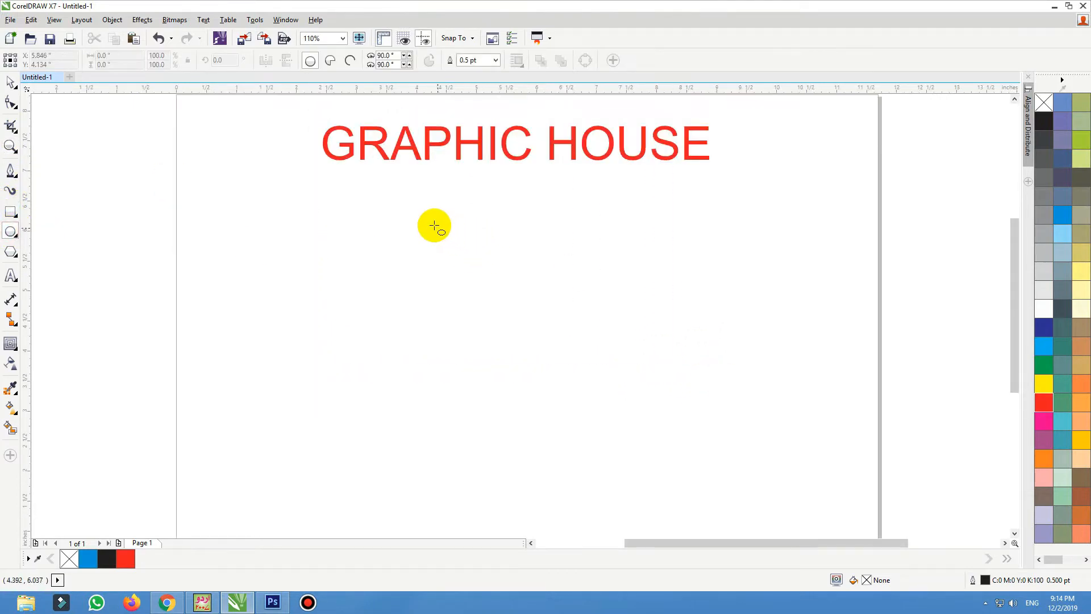
left_click_drag(433, 224, 529, 343)
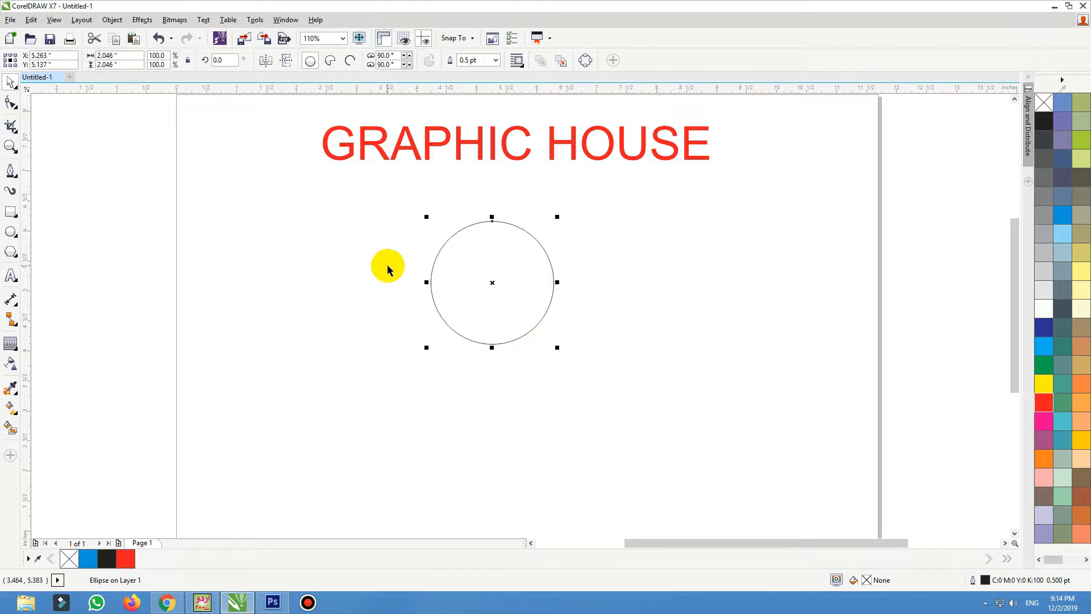
left_click(11, 85)
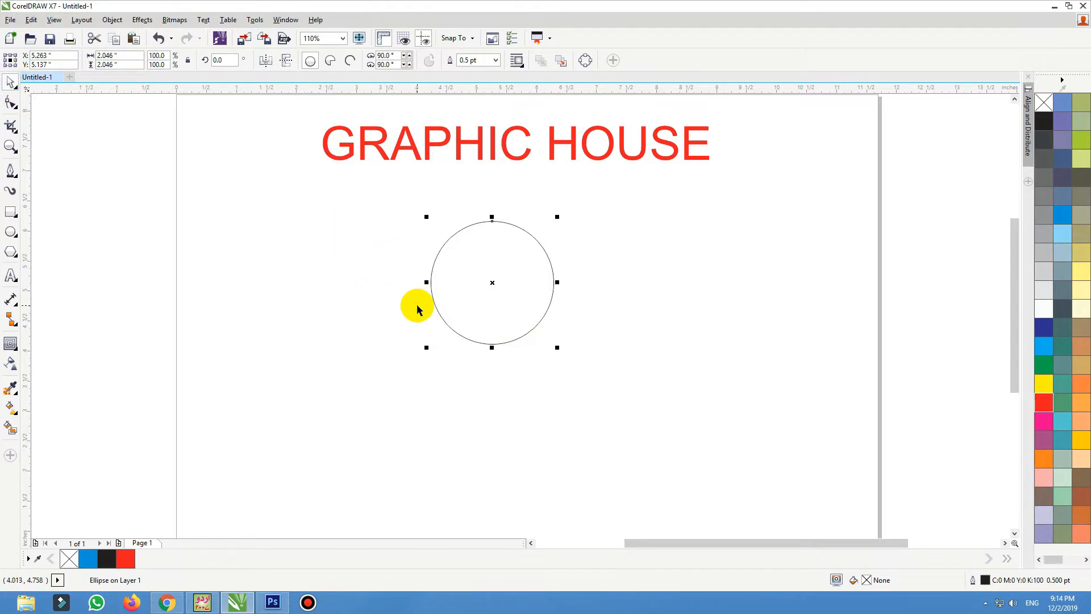
Add a one-step inside contour to the circle with an offset of about 0.36 inch.
left_click(18, 356)
left_click(32, 360)
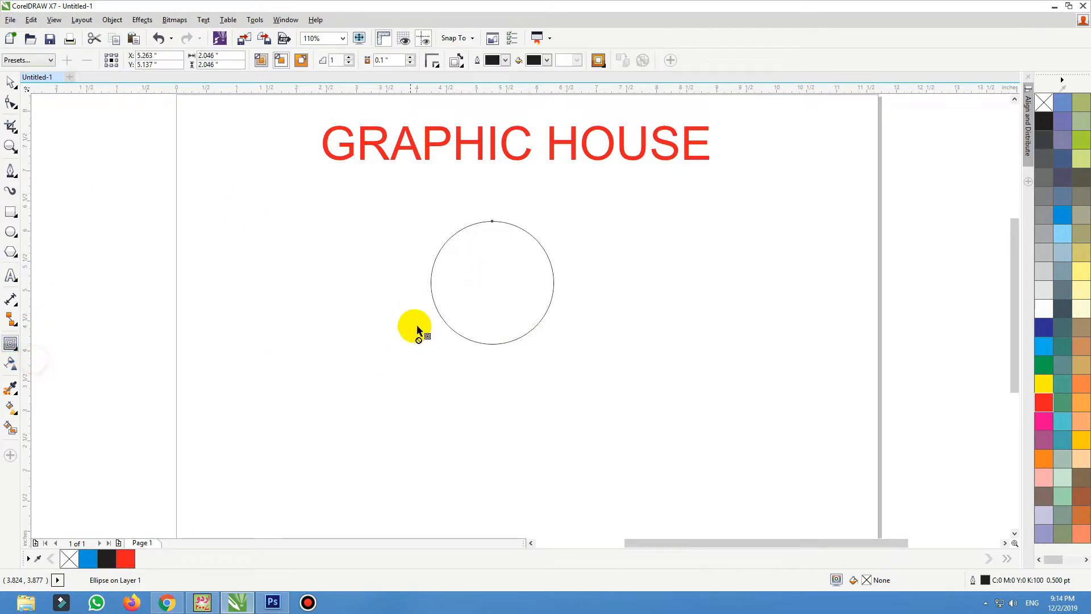
left_click_drag(439, 262, 454, 281)
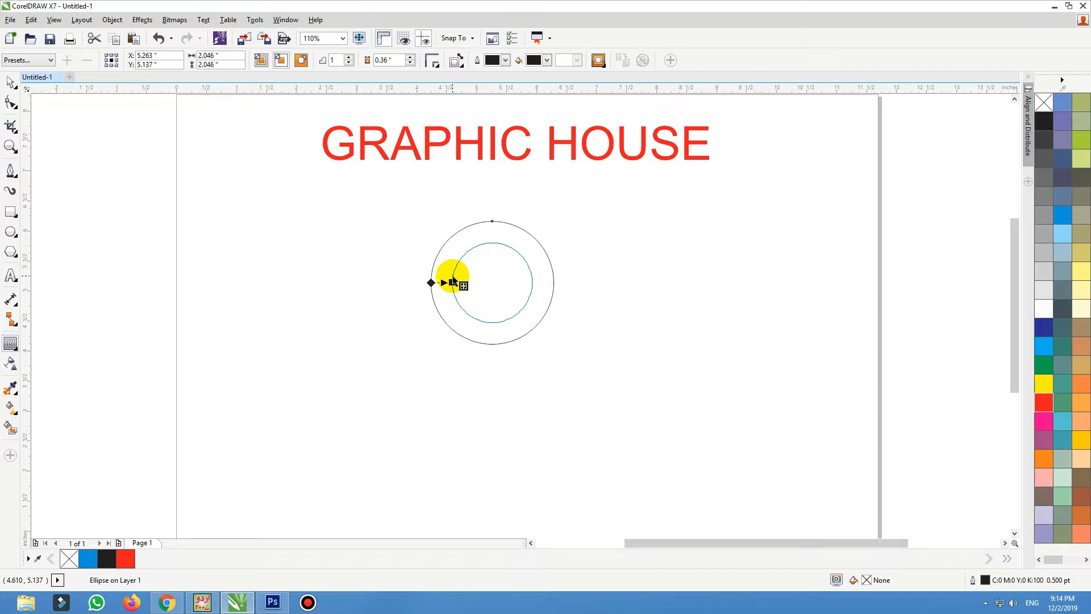
left_click_drag(453, 278, 451, 282)
Break the contour group apart so the inner and outer circles are separate objects.
key("F2")
left_click_drag(353, 187, 631, 429)
left_click(113, 19)
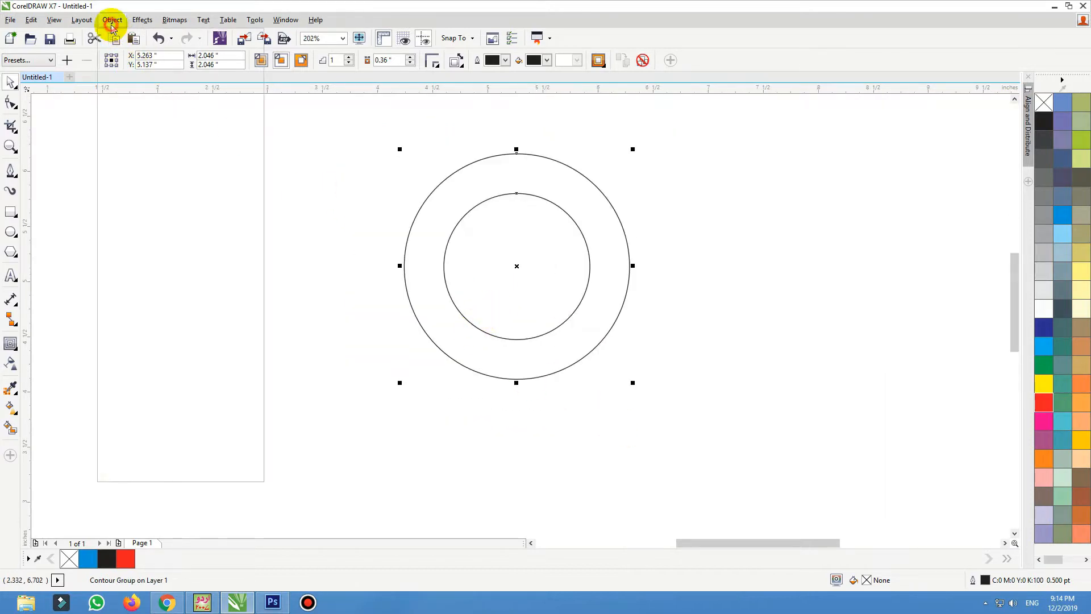
left_click(244, 241)
left_click(411, 203)
left_click_drag(471, 234, 523, 260)
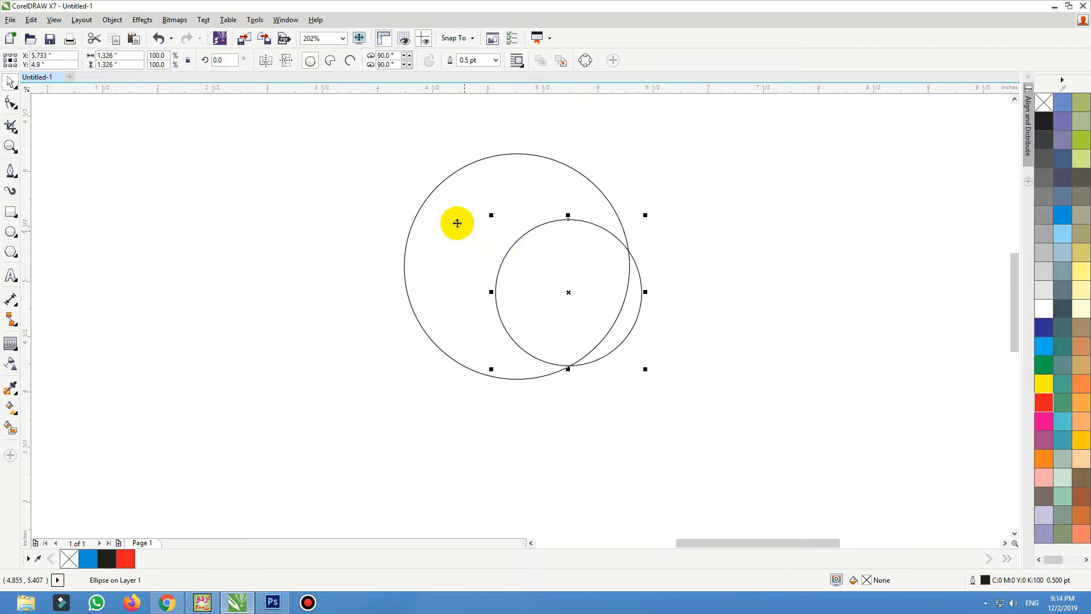
key("ctrl+z")
key("ctrl+a")
left_click_drag(427, 229, 344, 229)
key("ctrl+z")
left_click(333, 240)
left_click_drag(525, 277, 536, 285)
Combine the inner and outer circles into a single ring curve.
left_click(448, 231)
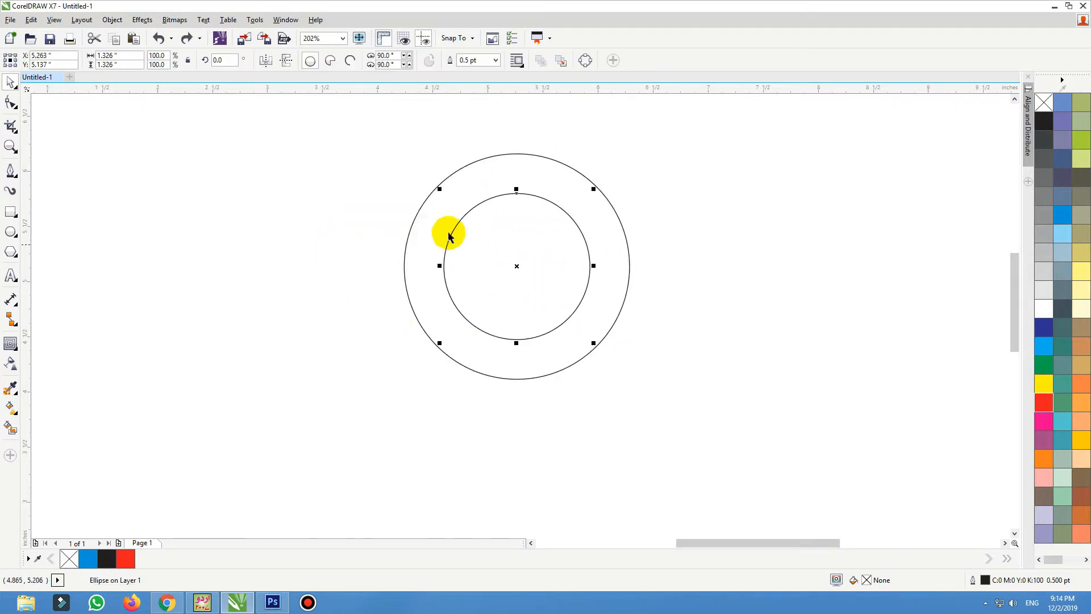
left_click(426, 248, "shift")
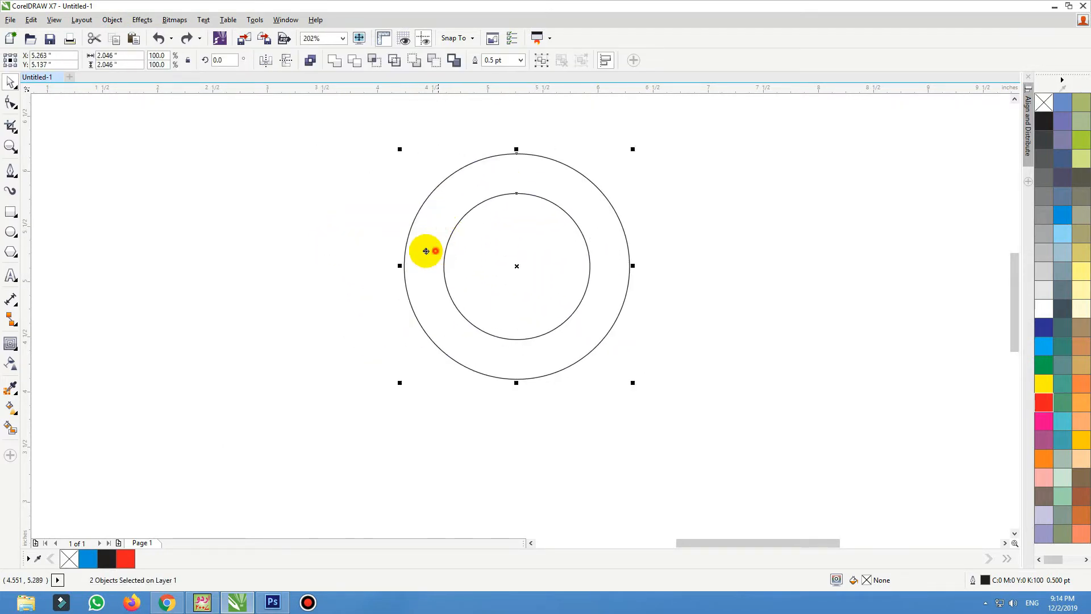
left_click(312, 63)
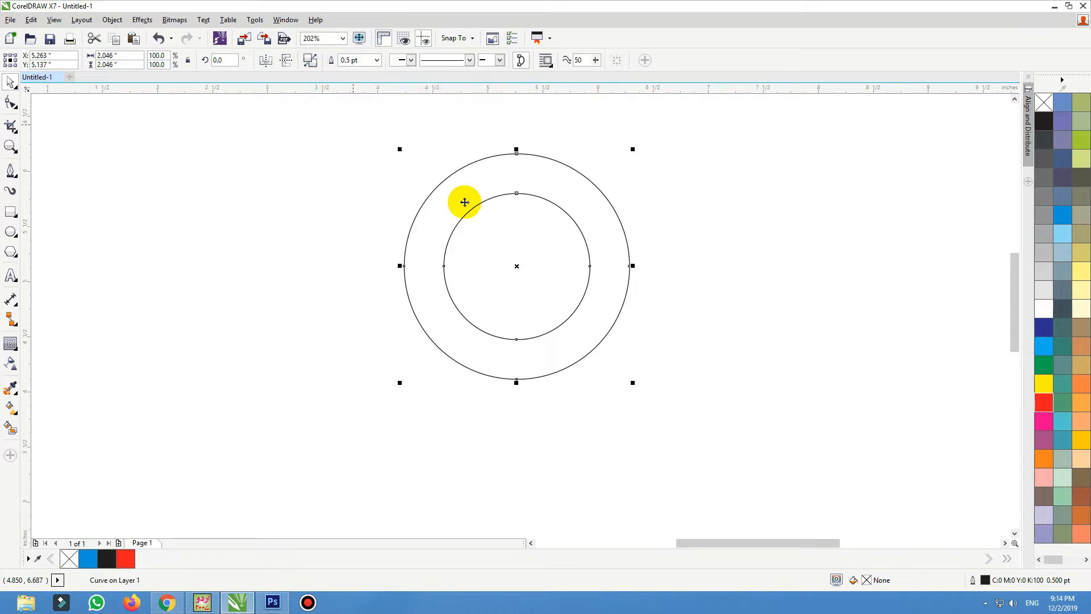
left_click_drag(489, 195, 459, 199)
key("ctrl+z")
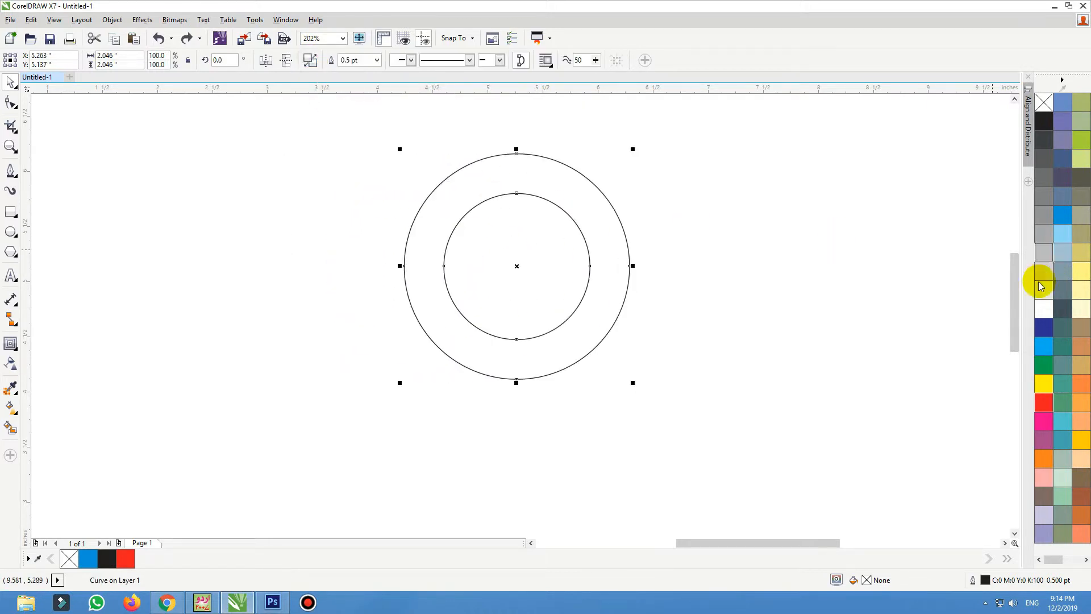
Fill the ring with cyan (C:100 M:0 Y:0 K:0) and remove its outline.
left_click(1043, 345)
right_click(1043, 103)
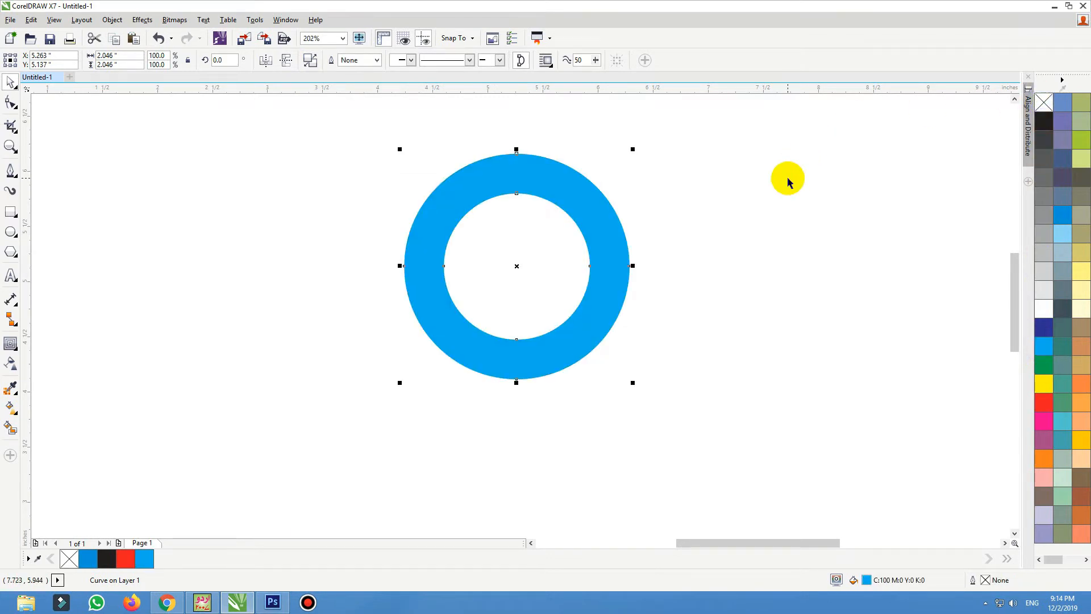
Draw a rectangle as wide as the ring's band at its left edge and stretch it downward to about 1.9 inches high.
left_click(10, 212)
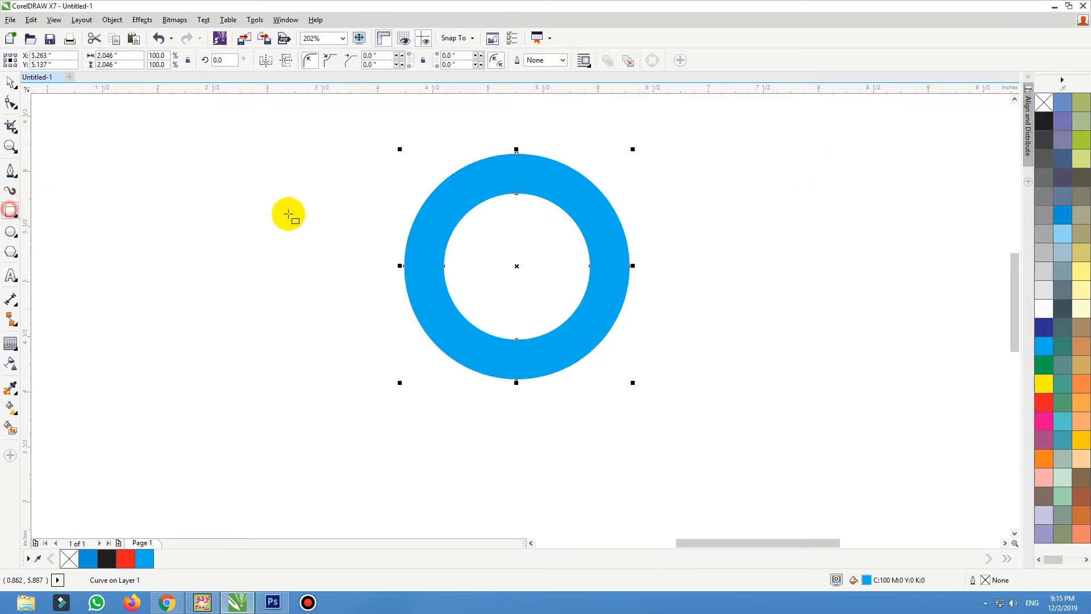
mouse_move(404, 264)
left_mouse_down()
mouse_move(446, 267)
mouse_move(402, 267)
left_mouse_up()
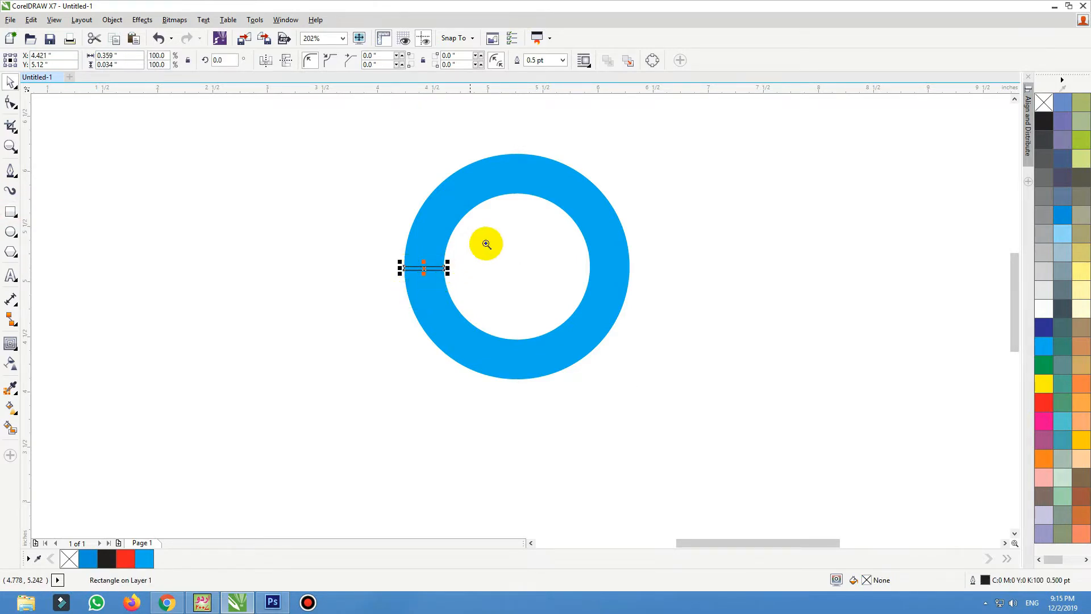
key("space")
scroll(369, 274, "up", 5)
left_click_drag(614, 239, 641, 391)
scroll(614, 238, "down", 5)
scroll(517, 366, "down", 2)
left_click_drag(483, 230, 760, 435)
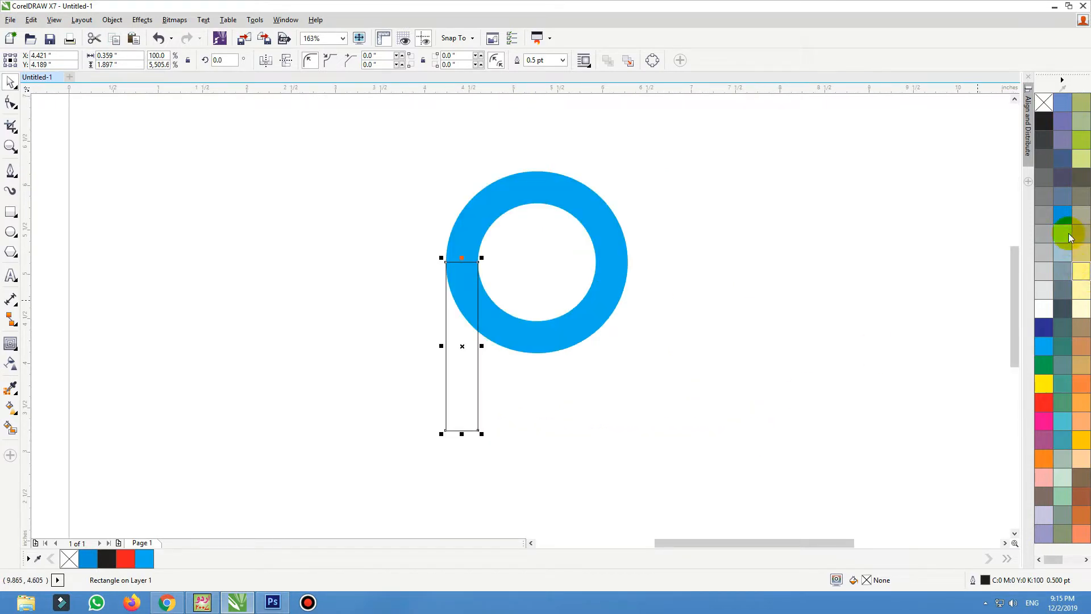
Fill the stem rectangle with the blue C:100 M:20 Y:0 K:0 and remove the outlines from stem and ring.
left_click(1063, 216)
left_click(684, 280)
left_click(474, 222)
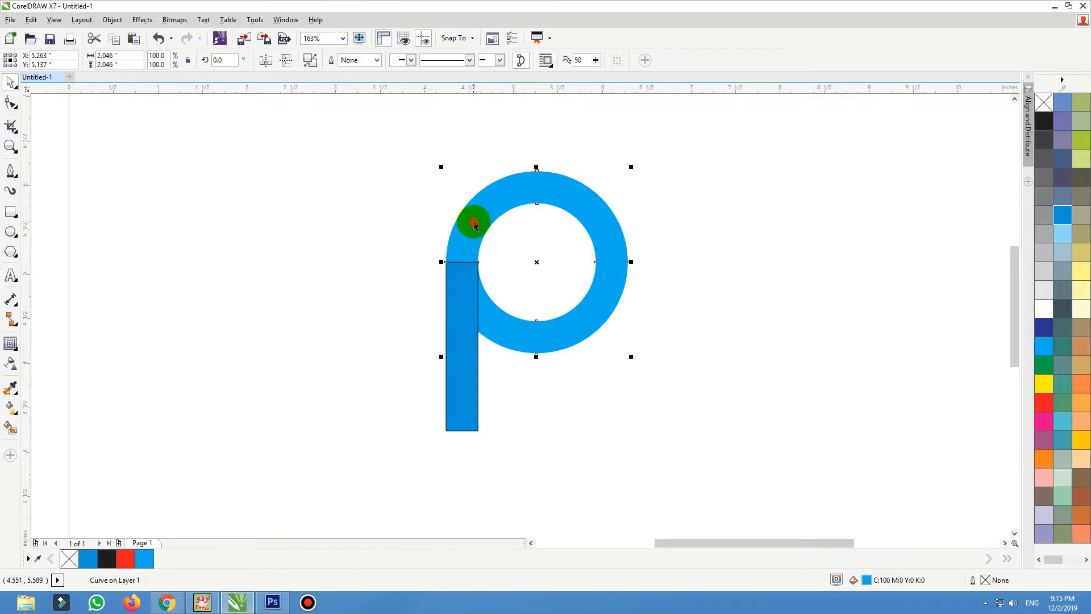
left_click_drag(683, 157, 329, 514)
right_click(1047, 98)
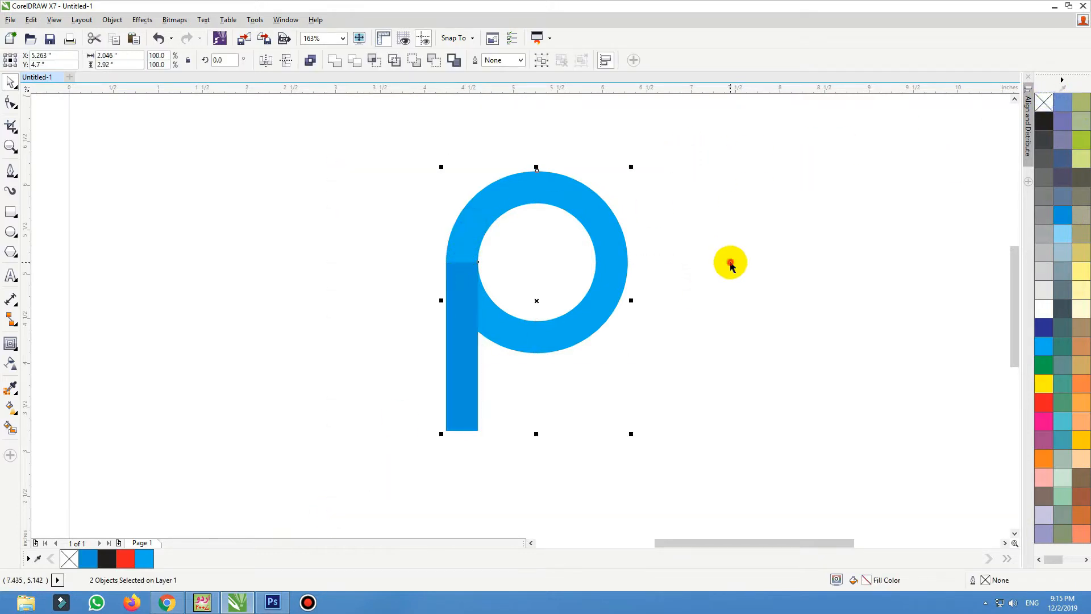
left_click(731, 267)
Recolour the ring with the same blue as the stem, C:100 M:20 Y:0 K:0.
left_click(463, 419)
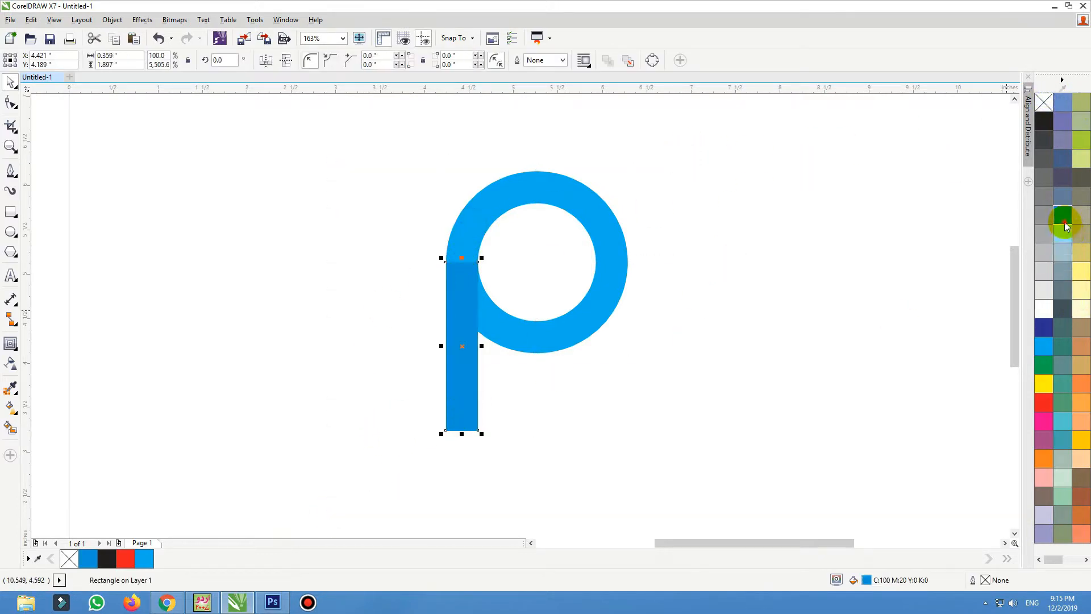
left_click(619, 299)
left_click(1063, 215)
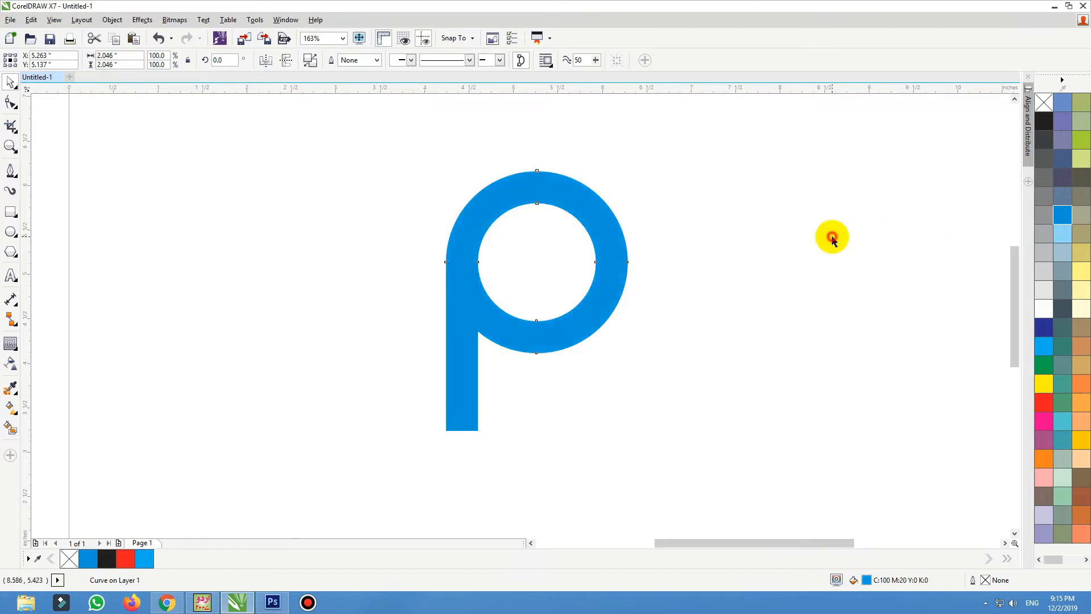
left_click(832, 239)
Round only the stem's lower-right corner to a radius of about 0.152 inch.
left_click(458, 393)
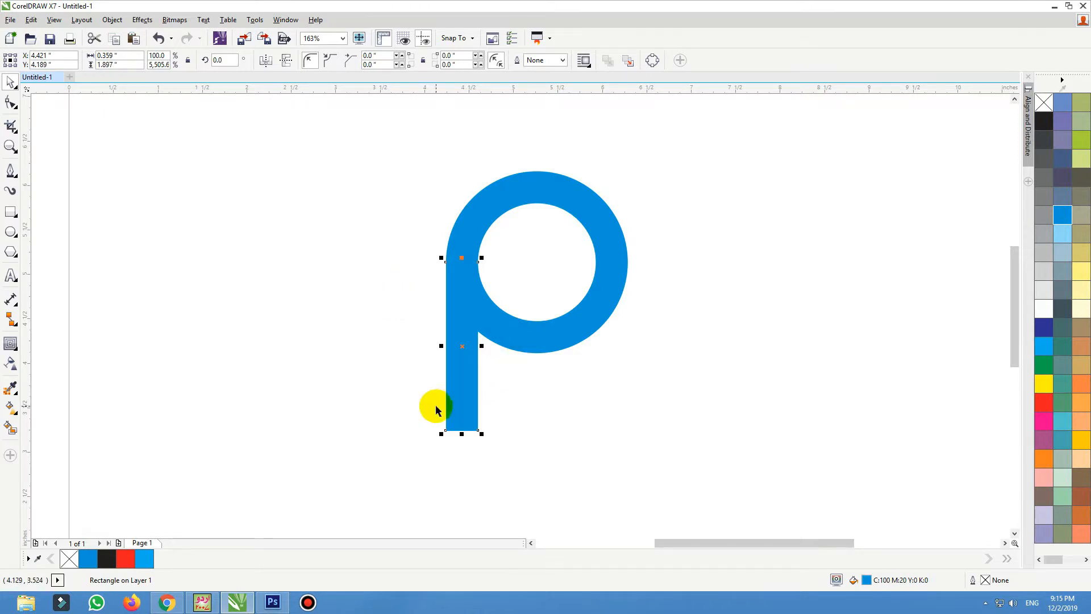
key("F10")
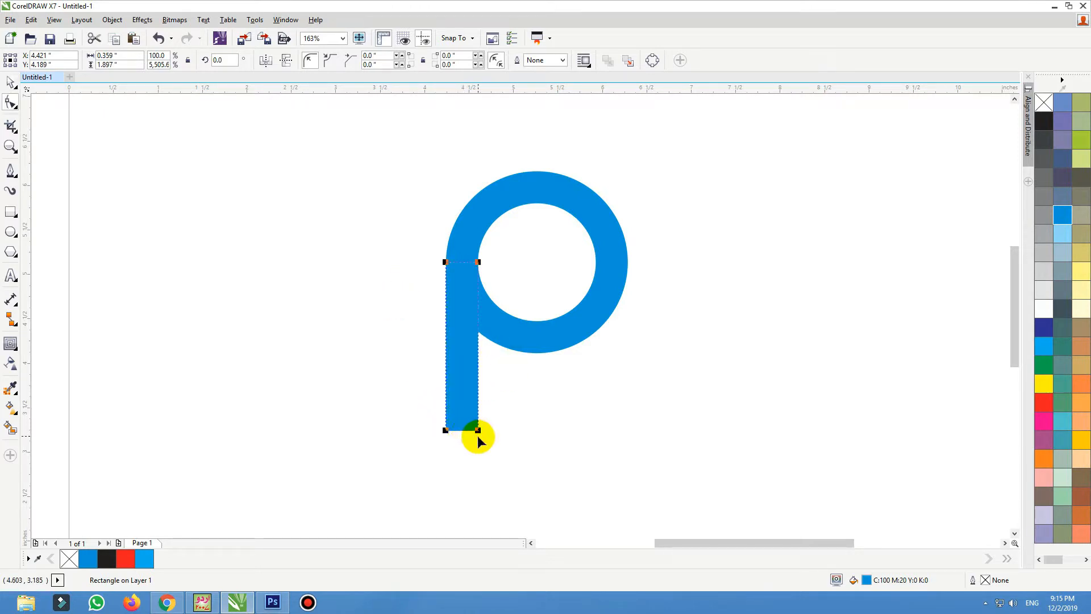
left_click_drag(477, 436, 485, 430)
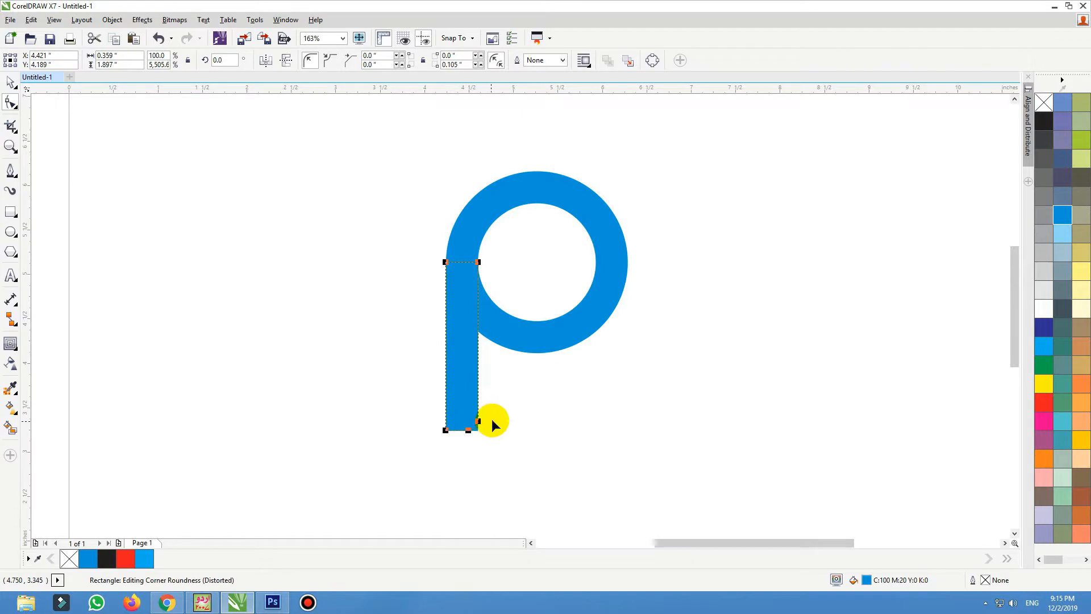
key("F2")
left_click_drag(516, 387, 416, 452)
mouse_move(610, 318)
left_mouse_down()
mouse_move(608, 288)
mouse_move(609, 306)
mouse_move(609, 288)
mouse_move(608, 296)
left_mouse_up()
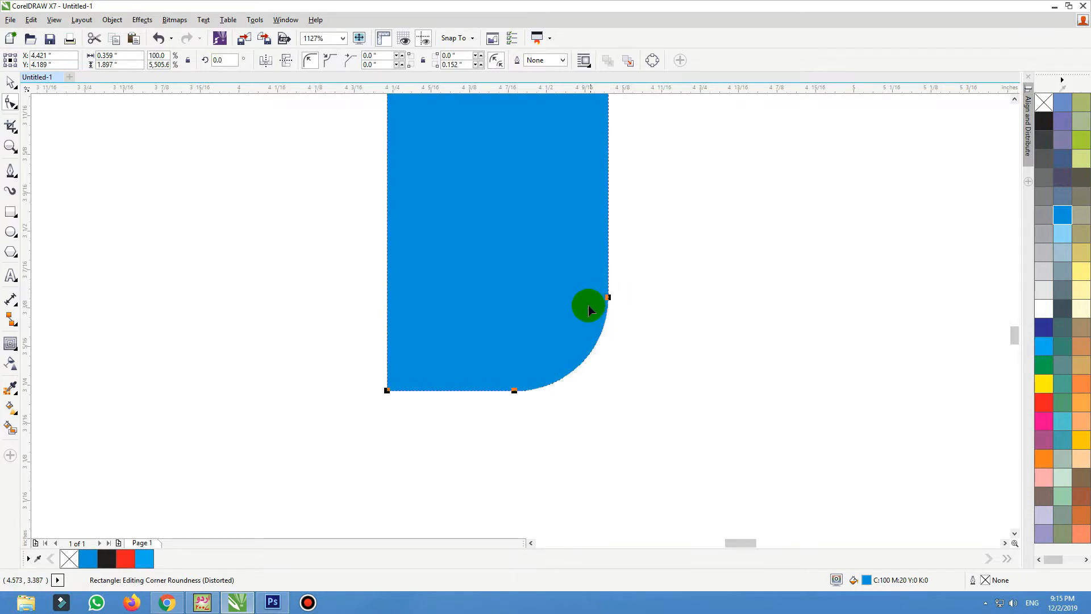
scroll(554, 408, "down", 4)
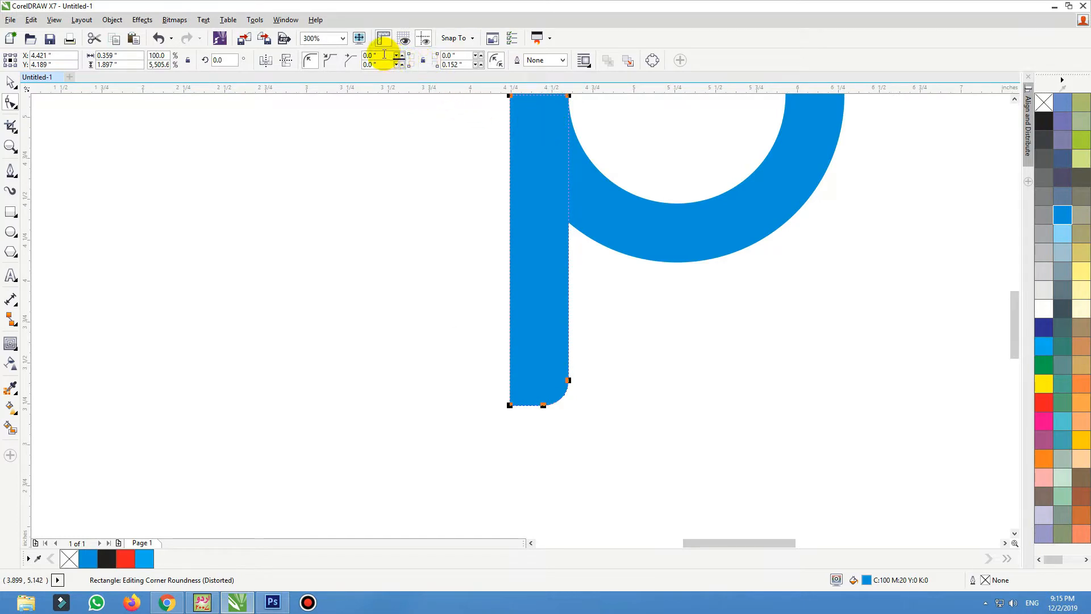
double_click(370, 64)
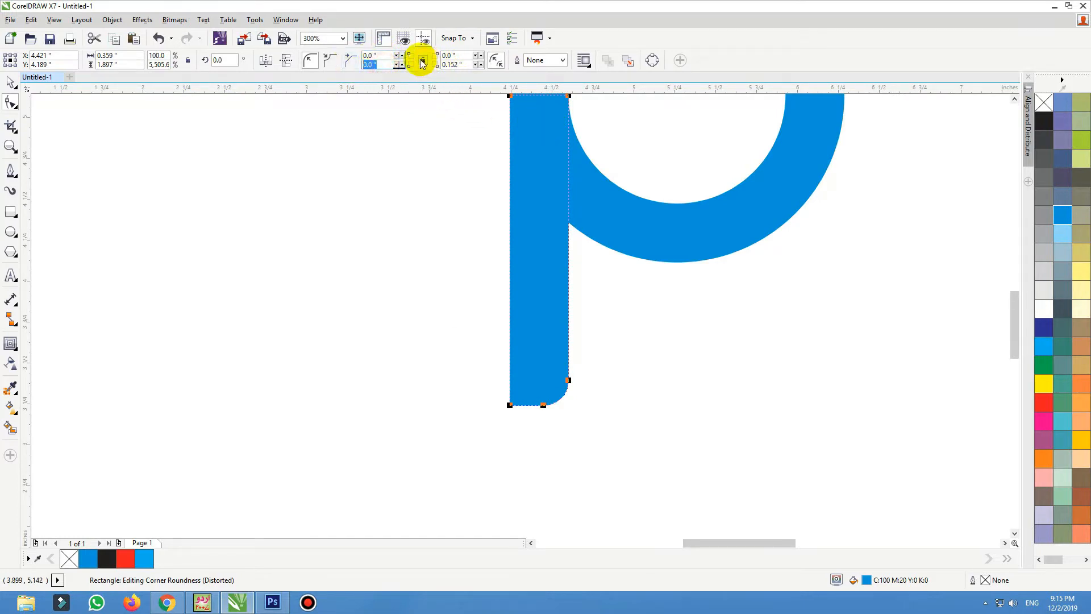
left_click(452, 338)
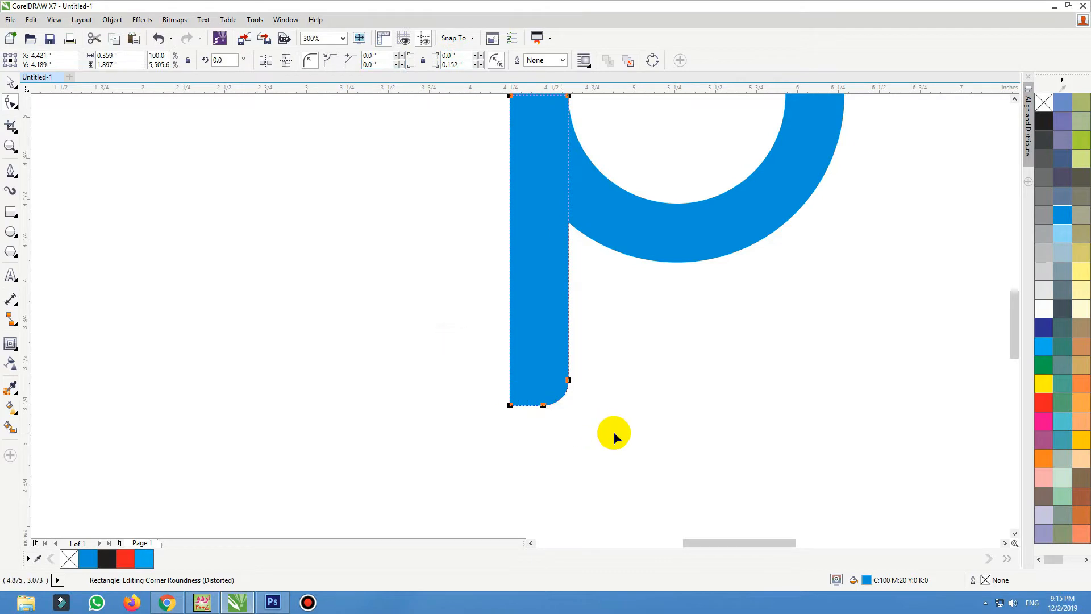
Slightly round the stem's lower-left corner to a radius of about 0.029 inch.
scroll(586, 352, "down", 1)
key("F2")
left_click_drag(626, 334, 485, 399)
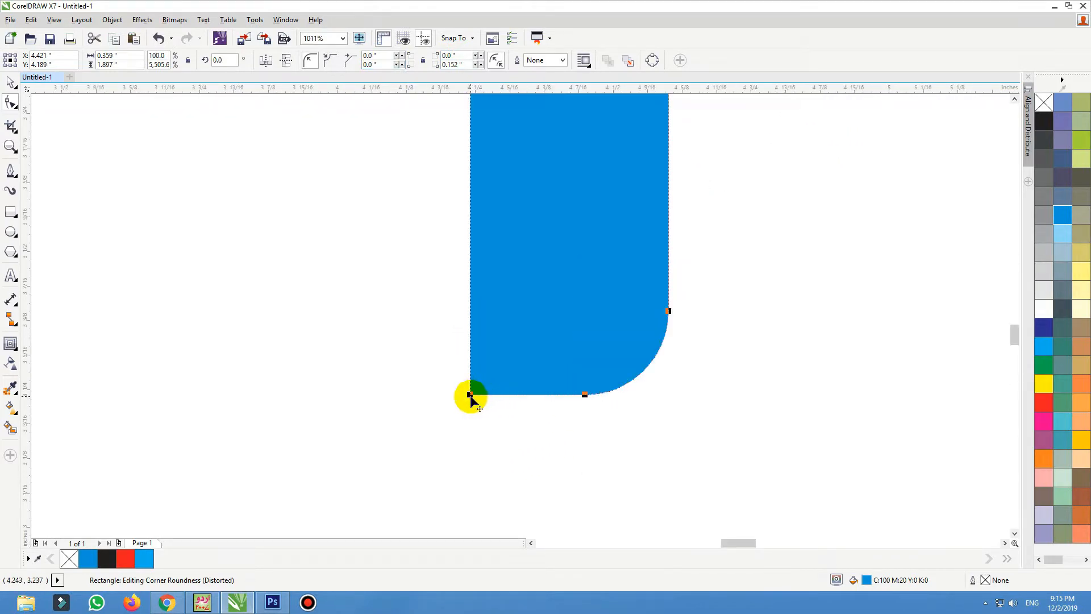
key("space")
left_click(409, 395)
scroll(409, 394, "down", 1)
scroll(469, 424, "down", 2)
Try to shorten the stem of the P from its lower end.
key("F2")
left_click_drag(390, 438, 666, 223)
left_click(404, 413)
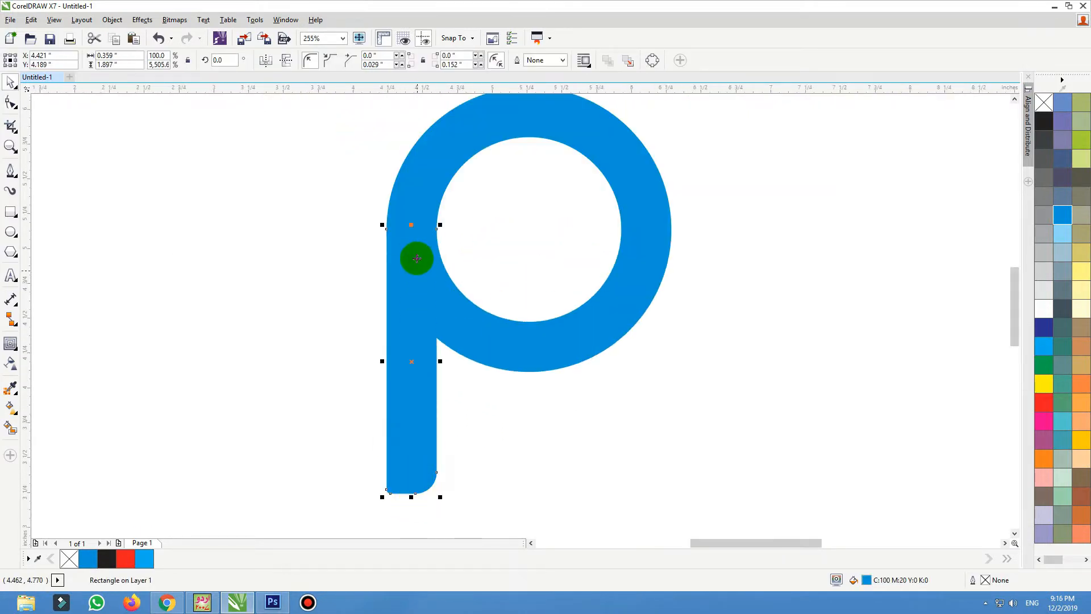
left_click_drag(412, 498, 423, 458)
left_click(580, 446)
scroll(426, 320, "down", 1)
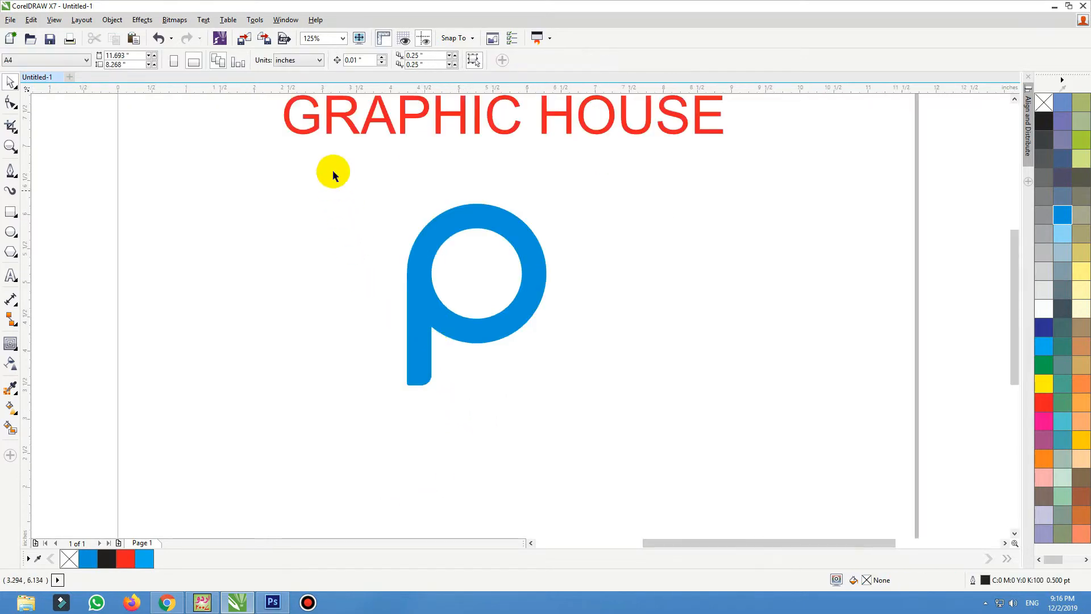
left_click_drag(332, 170, 602, 428)
left_click(477, 380)
key("ctrl+z")
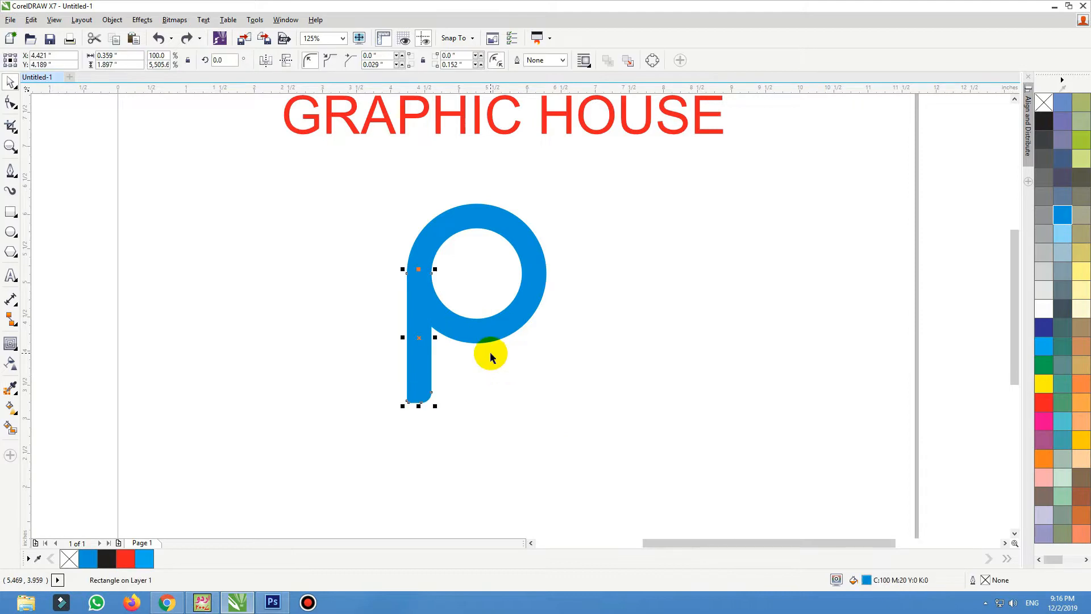
Move the complete P to about X 2.96, Y 3.97 inches and place a copy beside it at about X 5.37 inches.
left_click_drag(592, 173, 343, 427)
left_click_drag(412, 377, 260, 402)
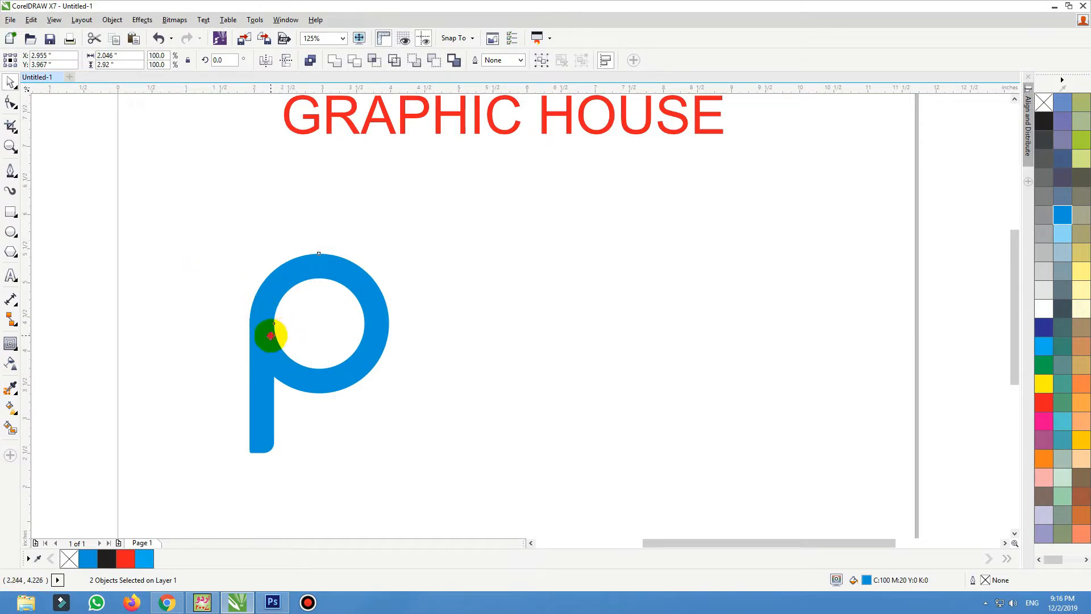
left_click_drag(270, 336, 435, 341)
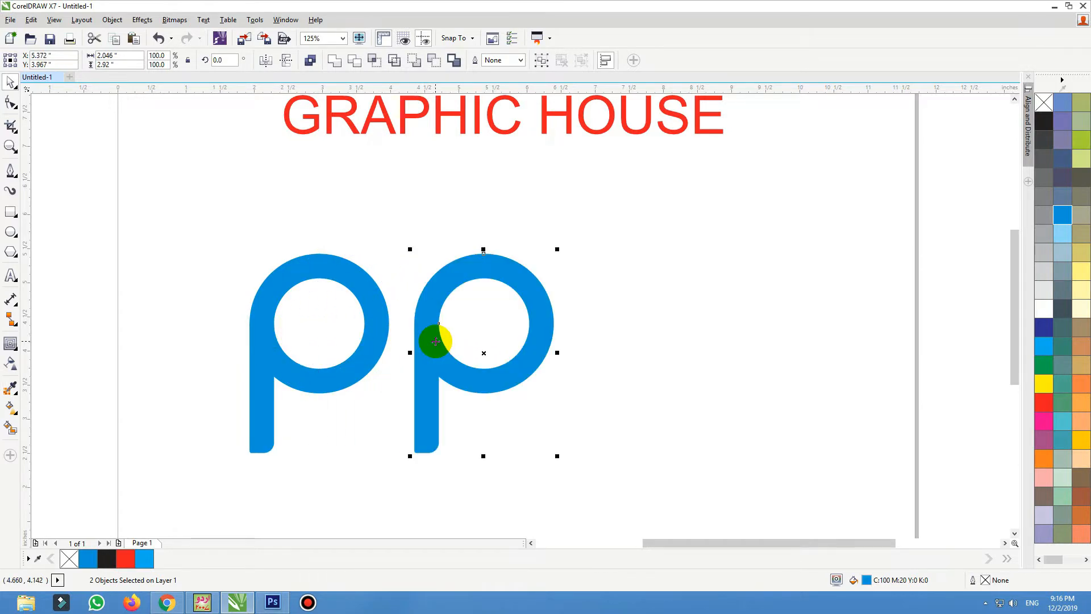
Weld the copied P's ring and stem into one shape and shift it to about X 5.53 inches.
left_click_drag(412, 219, 395, 273)
left_click(334, 379)
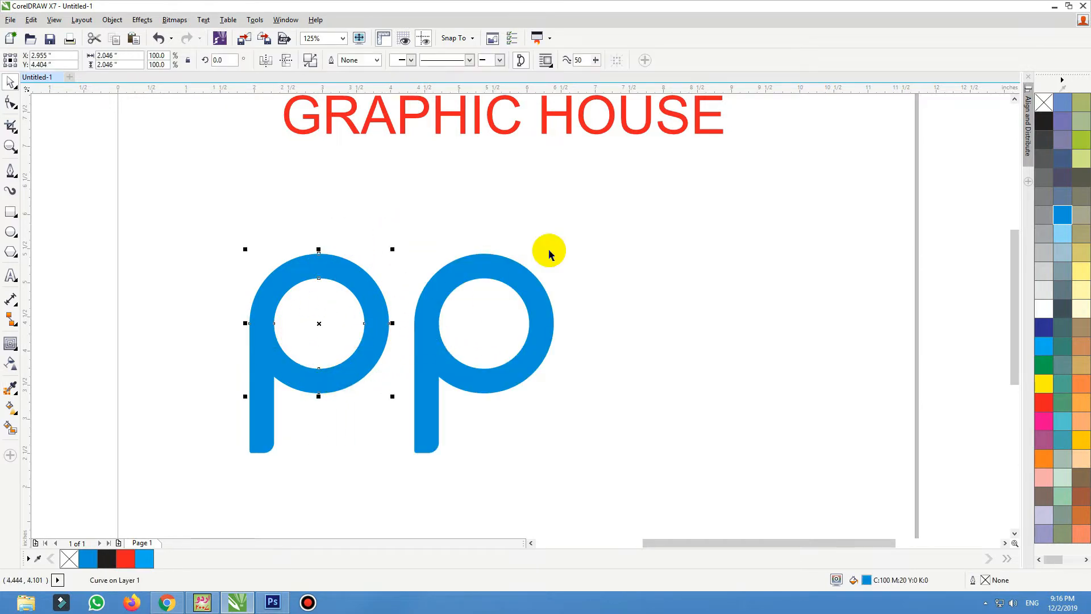
left_click_drag(621, 220, 407, 460)
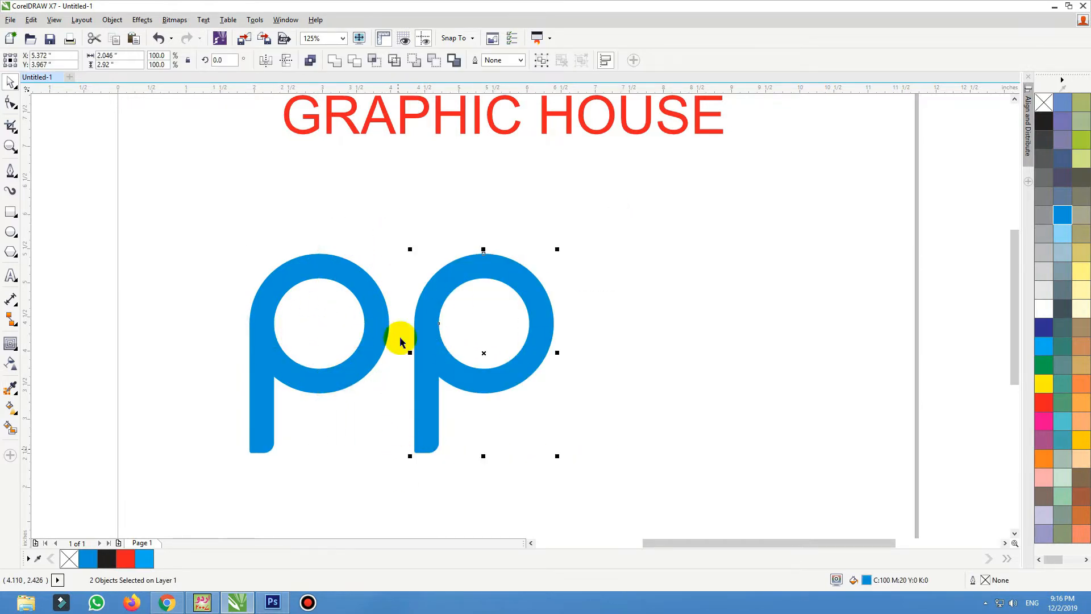
left_click(334, 61)
left_click(438, 350)
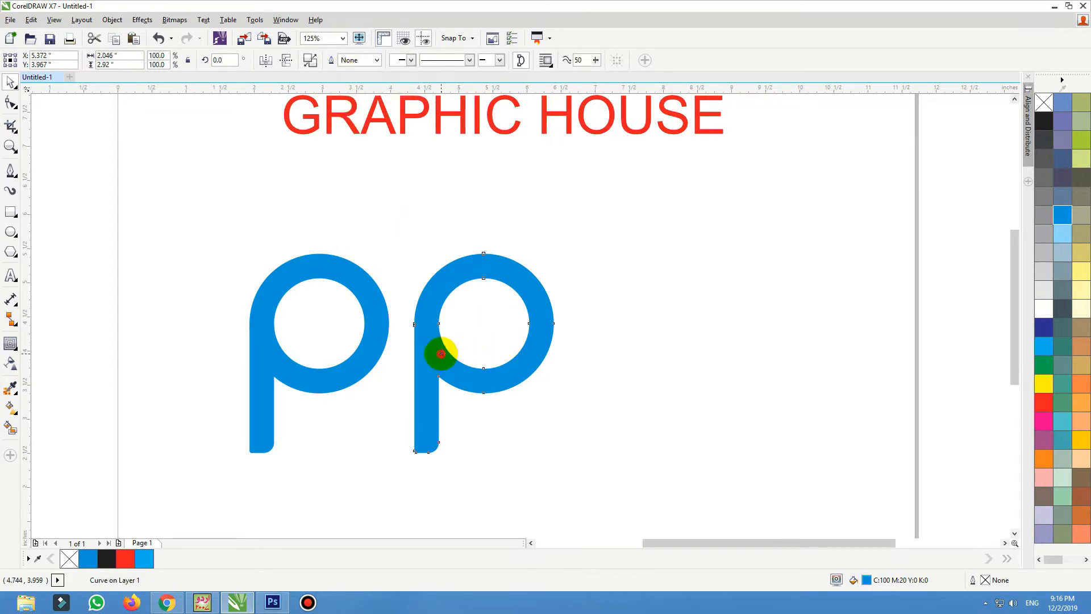
left_click_drag(441, 354, 452, 353)
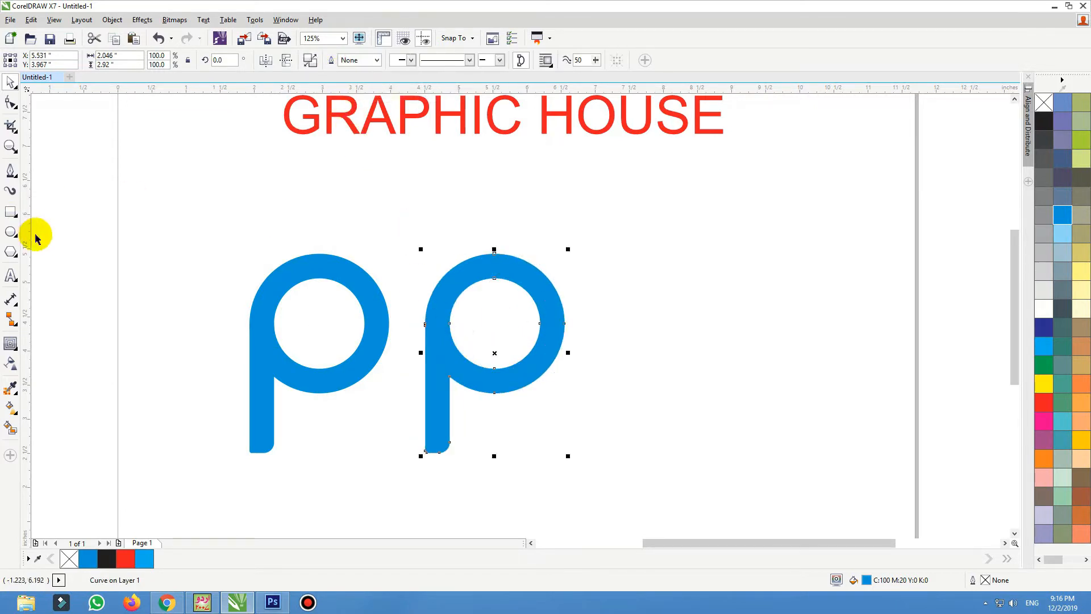
Duplicate the first P's stem, fill the copy black (C0 M0 Y0 K100) and place it exactly over the original stem.
left_click(277, 389)
left_click(352, 379)
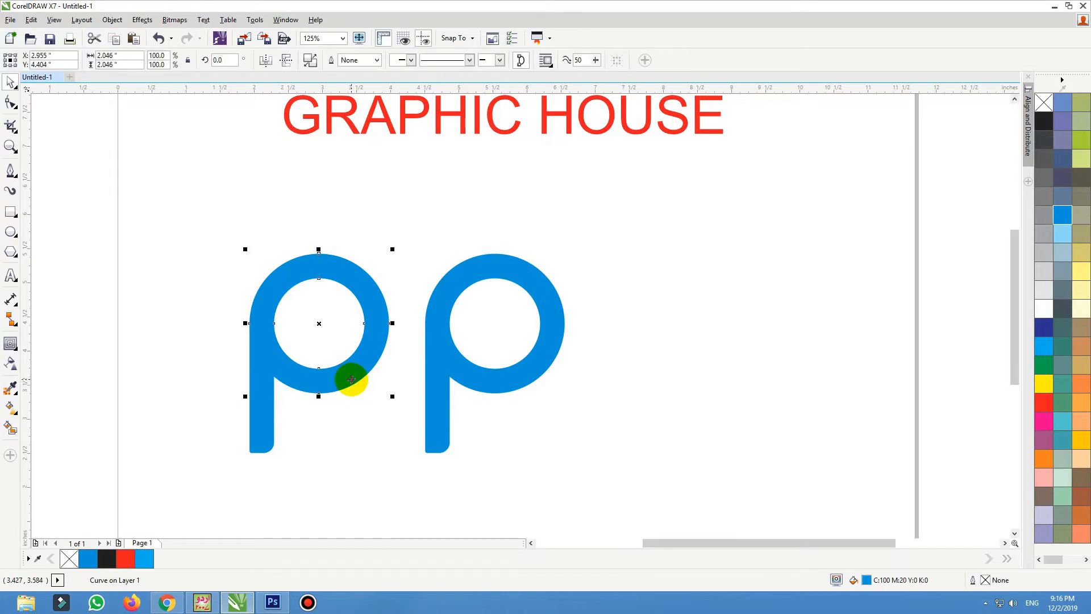
left_click(274, 415)
key("shift+F2")
left_click(1063, 221)
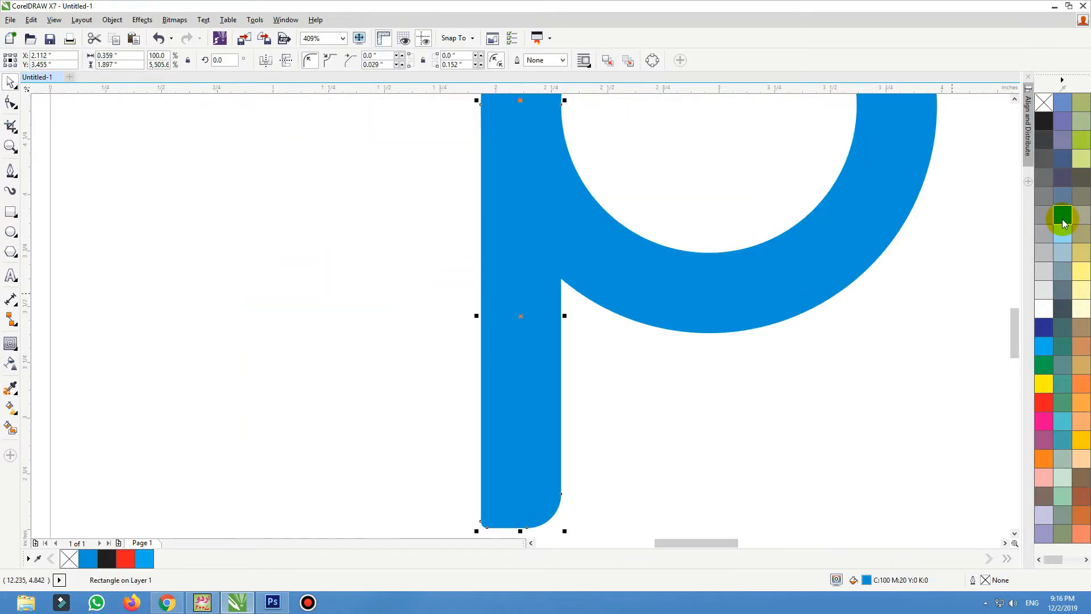
left_click_drag(514, 305, 385, 312)
left_click(1043, 121)
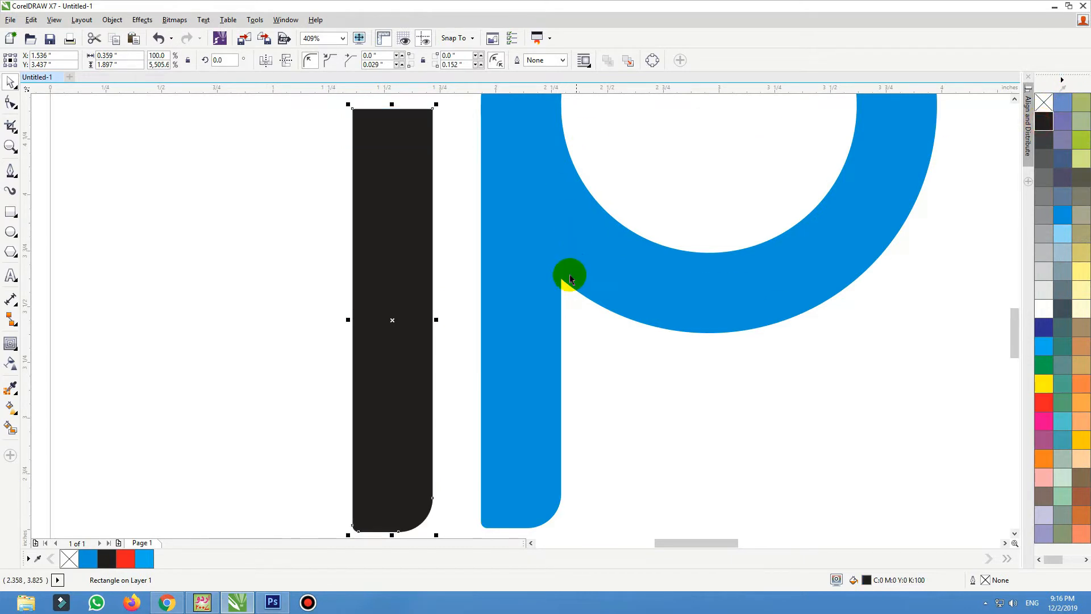
left_click_drag(434, 277, 561, 272)
scroll(604, 341, "down", 2)
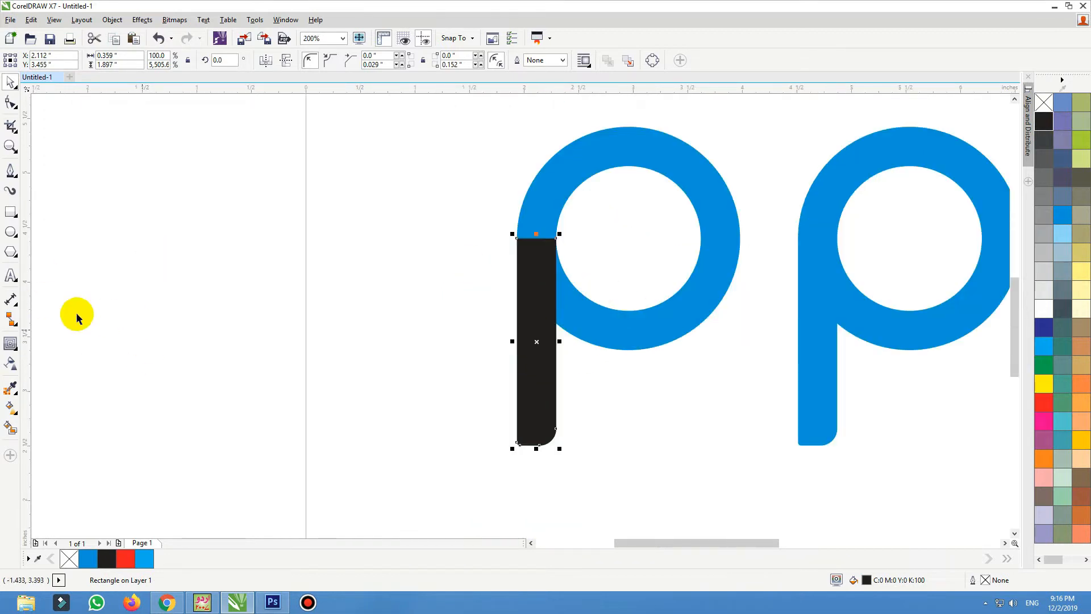
Fade the black stem downward with a linear transparency at -90° and bring the ring in front of it.
left_click(10, 362)
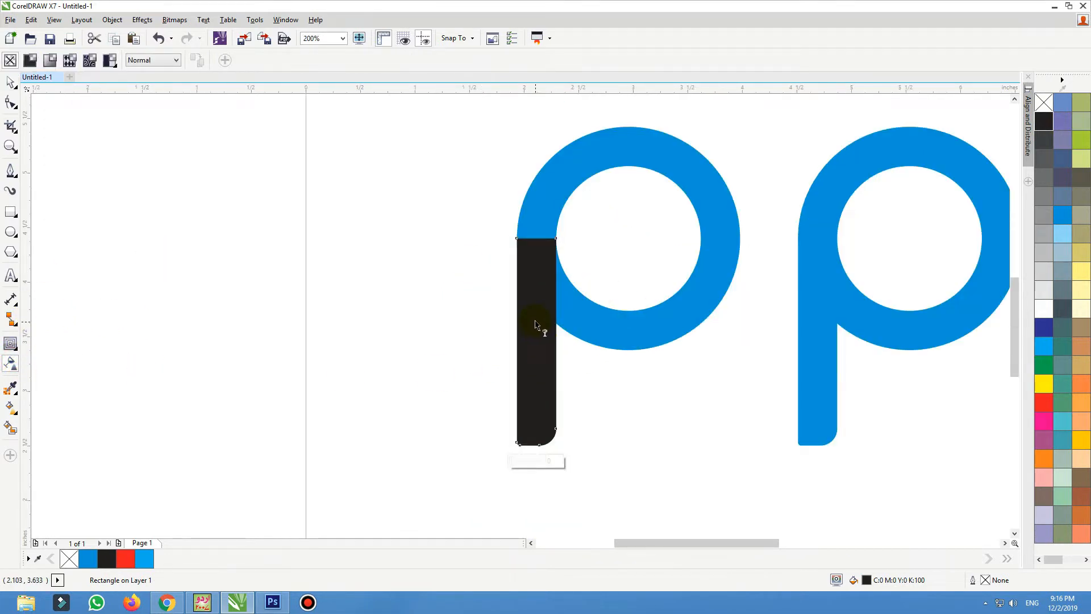
left_click_drag(535, 322, 535, 380)
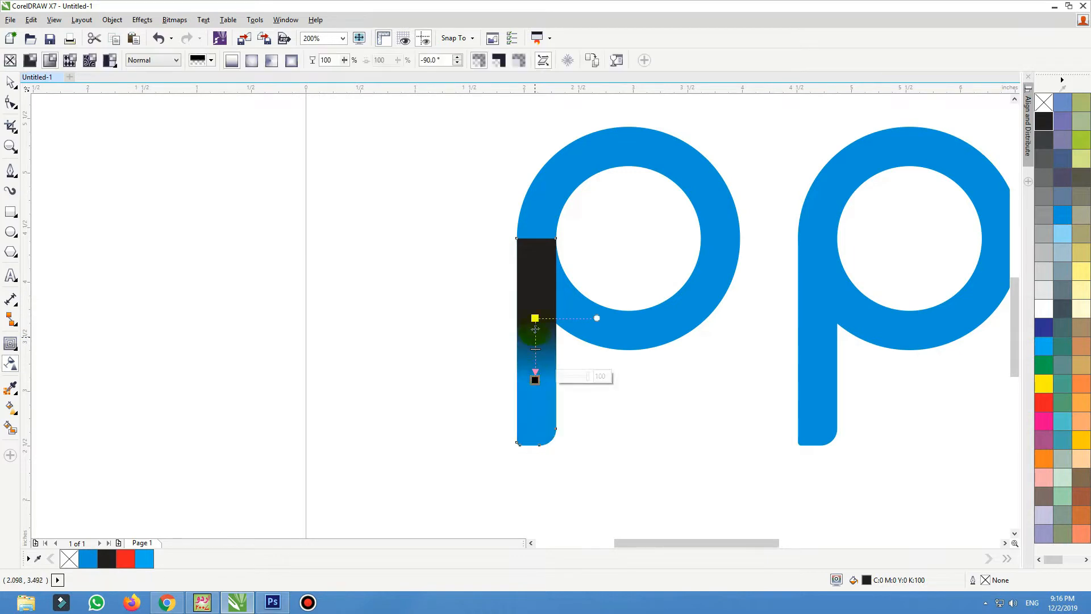
key("space")
left_click(560, 182)
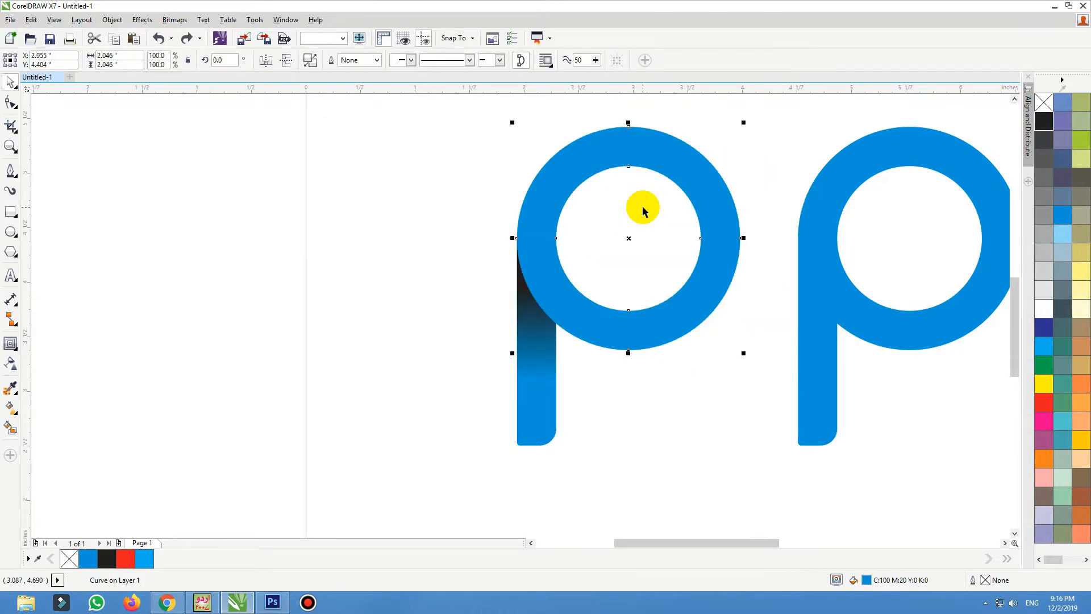
Try moving the second P, the first P's ring and its shaded stem separately.
left_click(322, 284)
scroll(321, 338, "down", 1)
left_click_drag(330, 439, 695, 196)
left_click(358, 230)
left_click_drag(359, 186, 657, 426)
left_click_drag(641, 370, 733, 374)
key("ctrl+z")
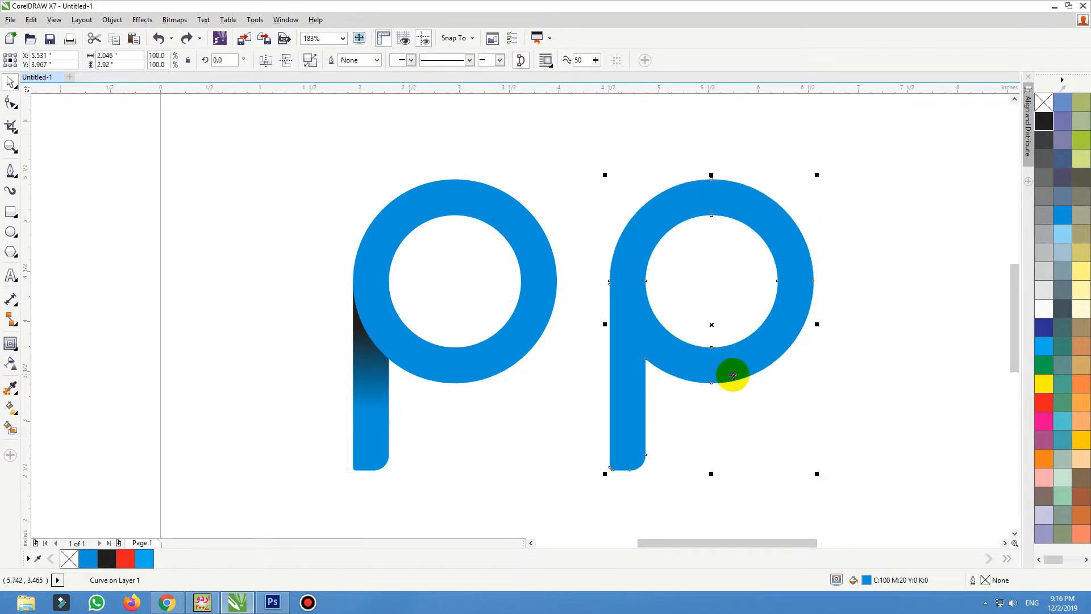
left_click_drag(451, 347, 536, 281)
key("ctrl+z")
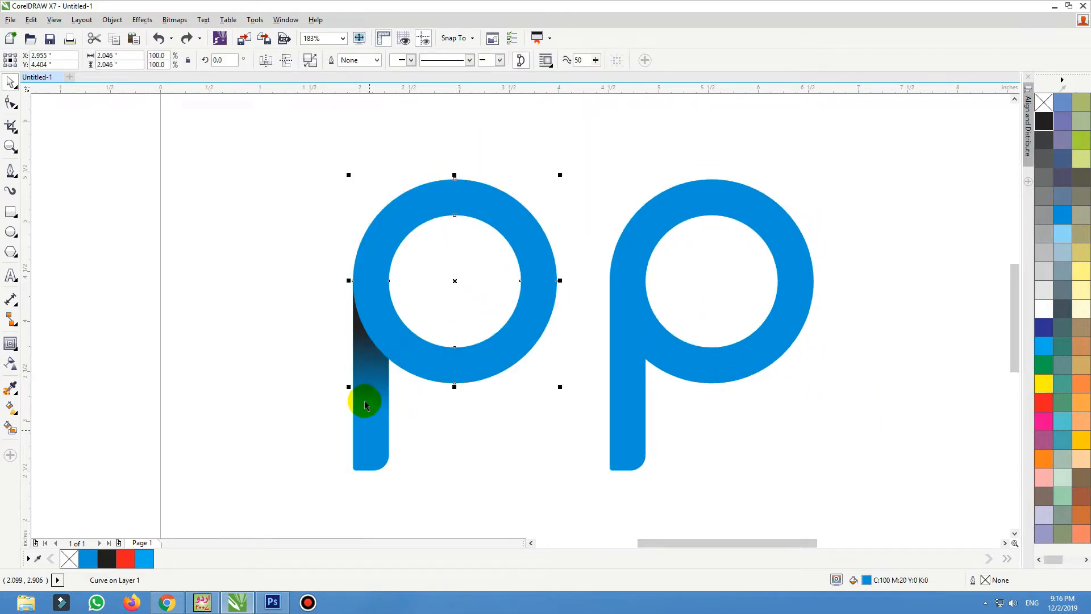
left_click_drag(371, 388, 287, 380)
key("ctrl+z")
left_click(468, 415)
left_click_drag(693, 361, 702, 371)
key("ctrl+z")
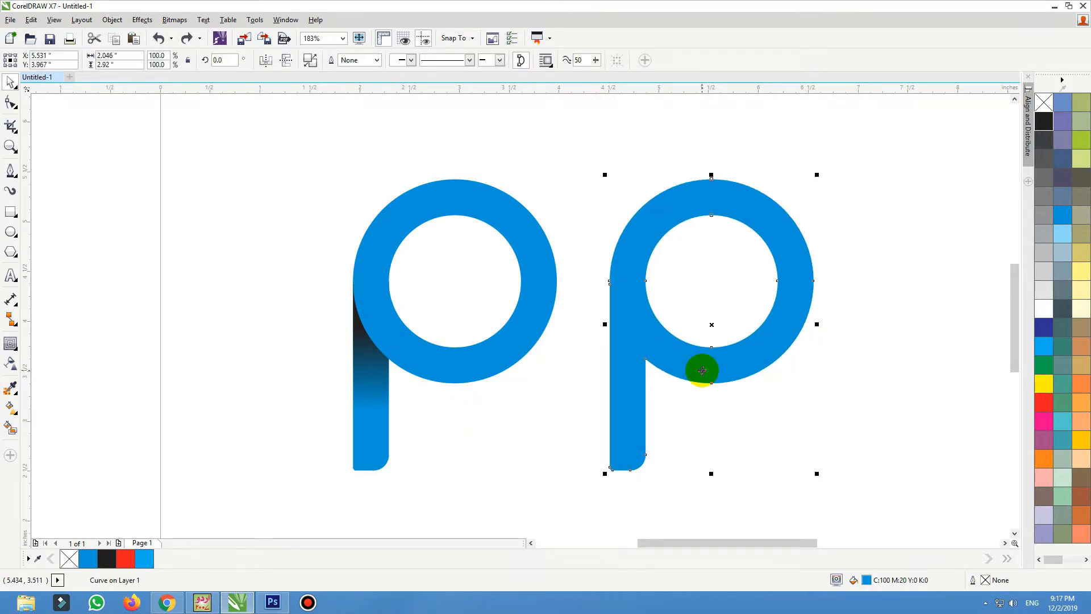
Draw a circle about 0.93 inch wide over the second P's upper-right curve, filled dark blue (C100 M100 Y0 K0) without an outline.
left_click(12, 232)
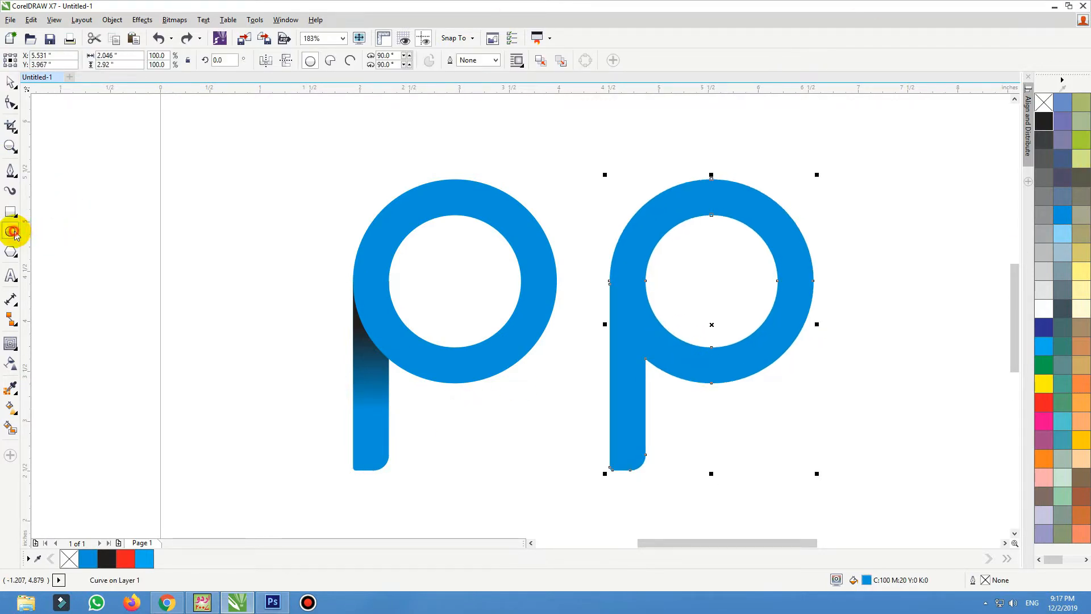
left_click_drag(748, 231, 829, 324)
key("space")
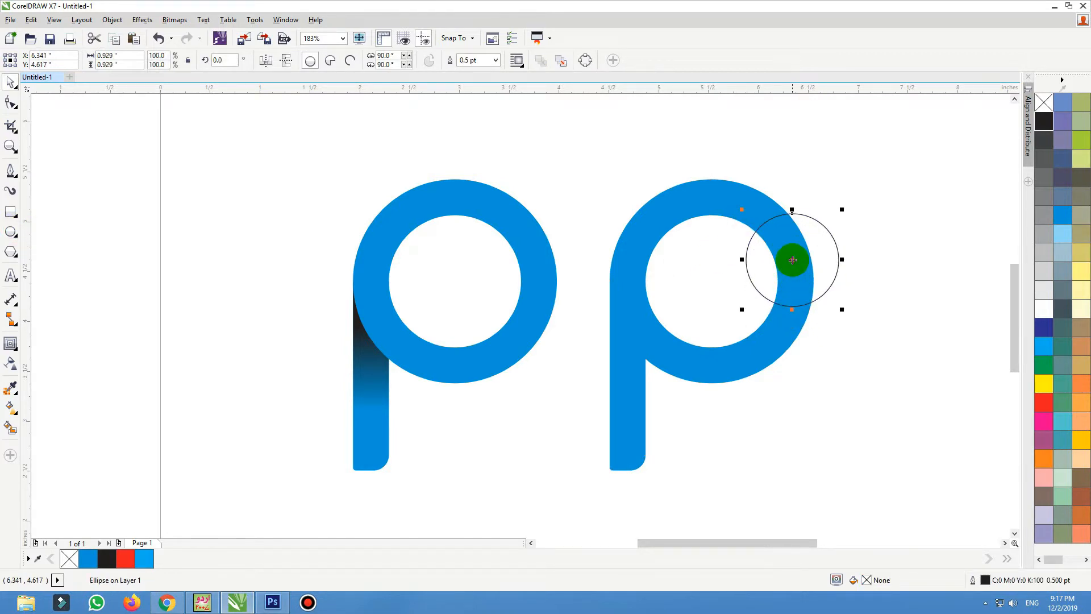
left_click(1047, 311)
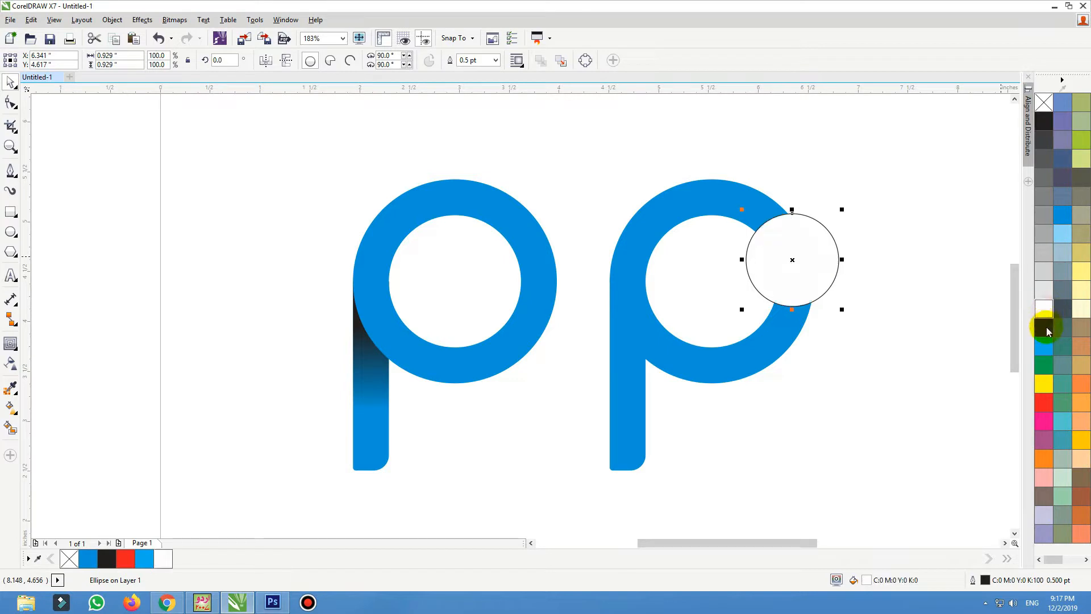
left_click(1044, 328)
right_click(1044, 102)
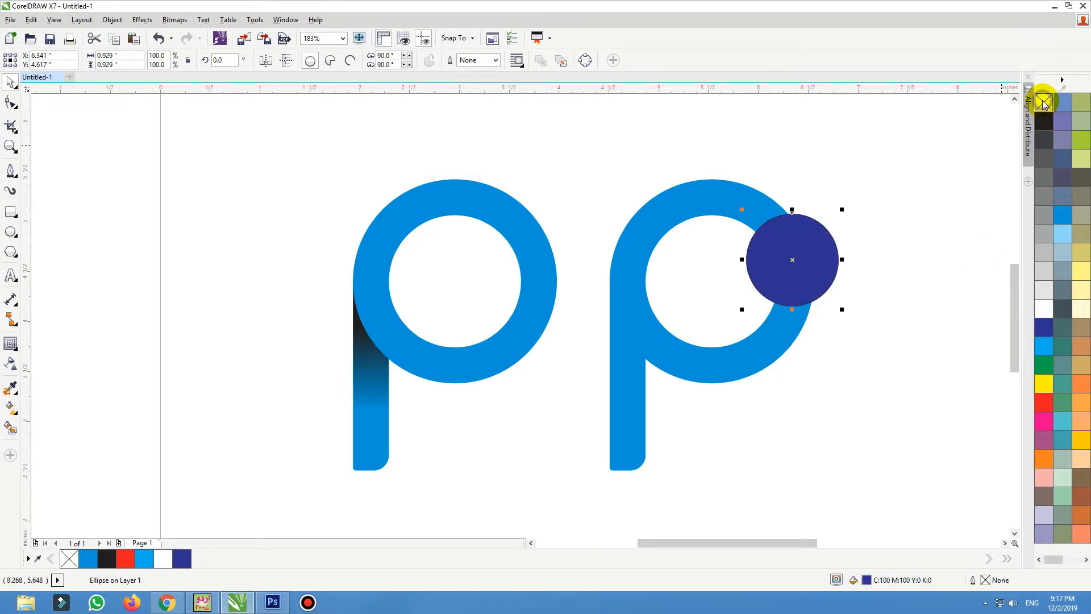
Create a concentric copy of the circle, about 0.75 inch wide, and fill it with the P's blue.
left_click_drag(930, 175, 700, 325)
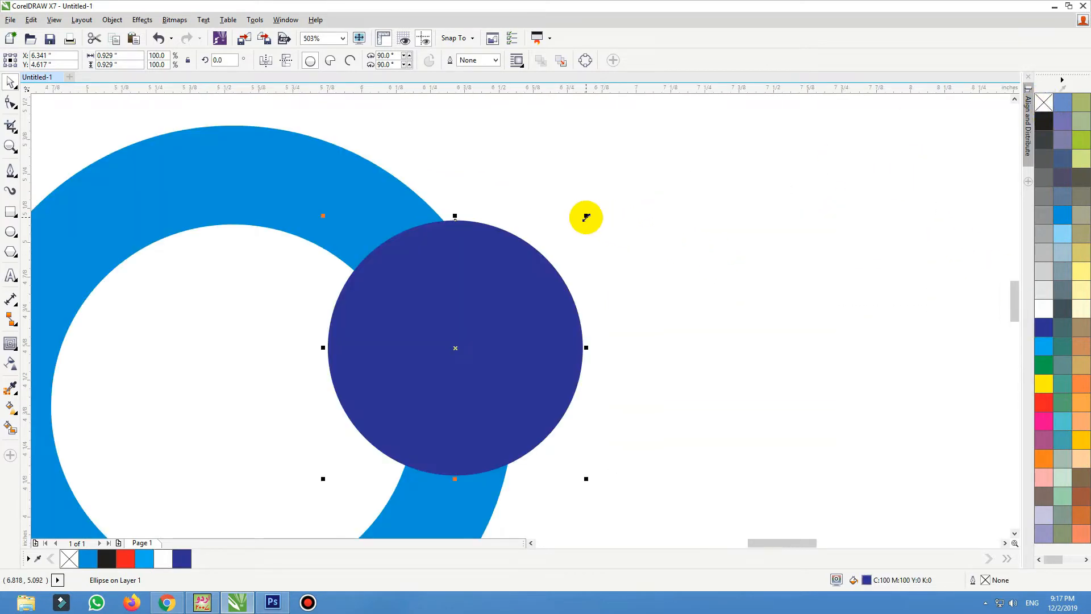
left_click_drag(586, 217, 561, 227)
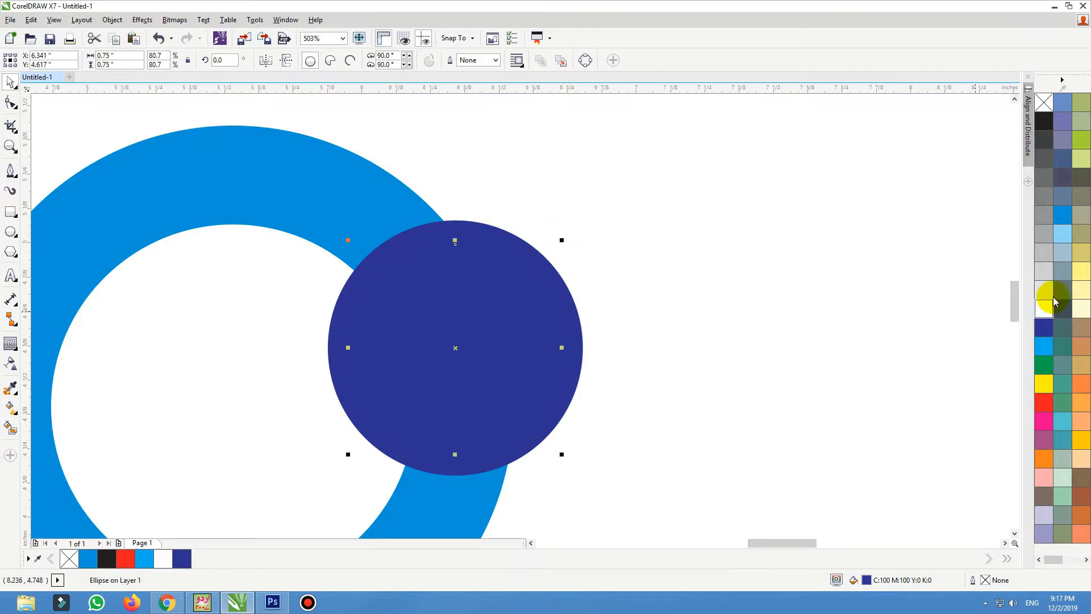
left_click(1059, 224)
Trim the second P with the larger dark blue circle and delete that circle, leaving a gap around the small one.
left_click(513, 236)
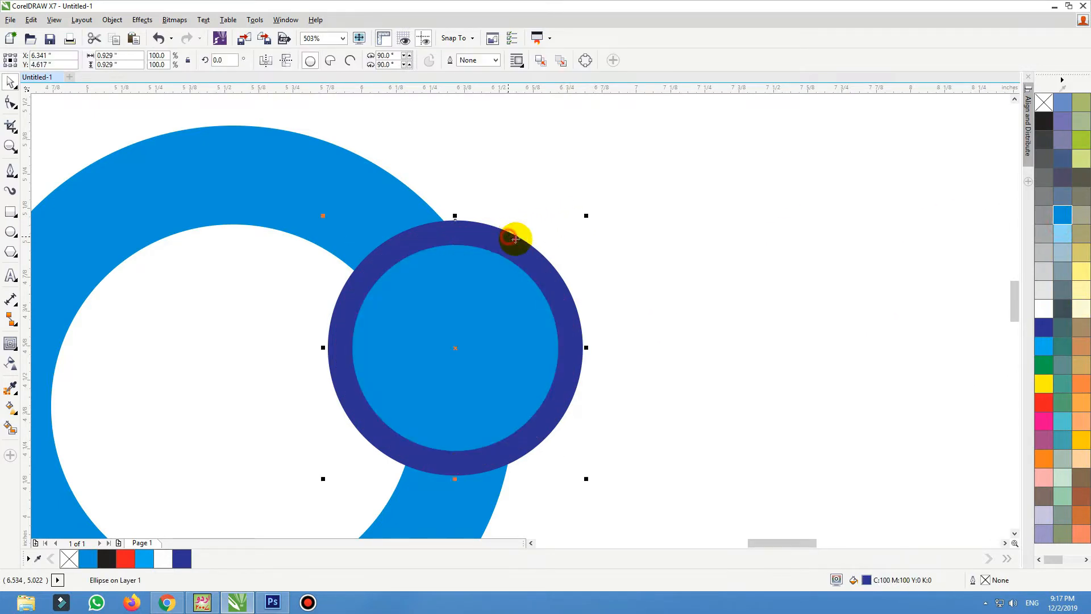
scroll(534, 241, "down", 2)
scroll(453, 287, "up", 3)
left_click_drag(638, 212, 710, 187)
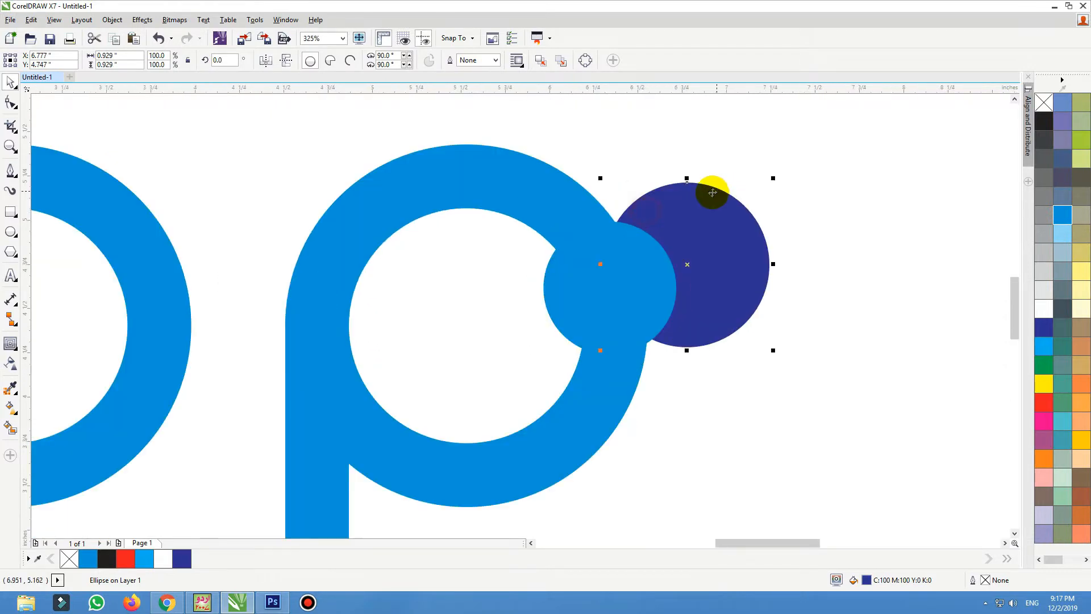
key("ctrl+z")
left_click(467, 167, "shift")
left_click_drag(466, 168, 569, 148)
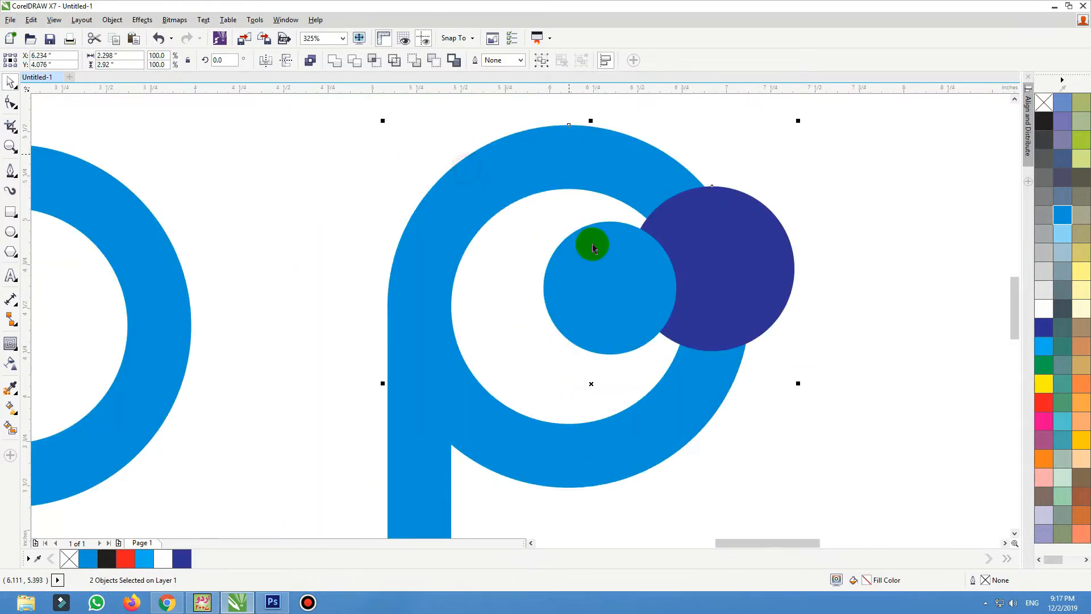
key("ctrl+z")
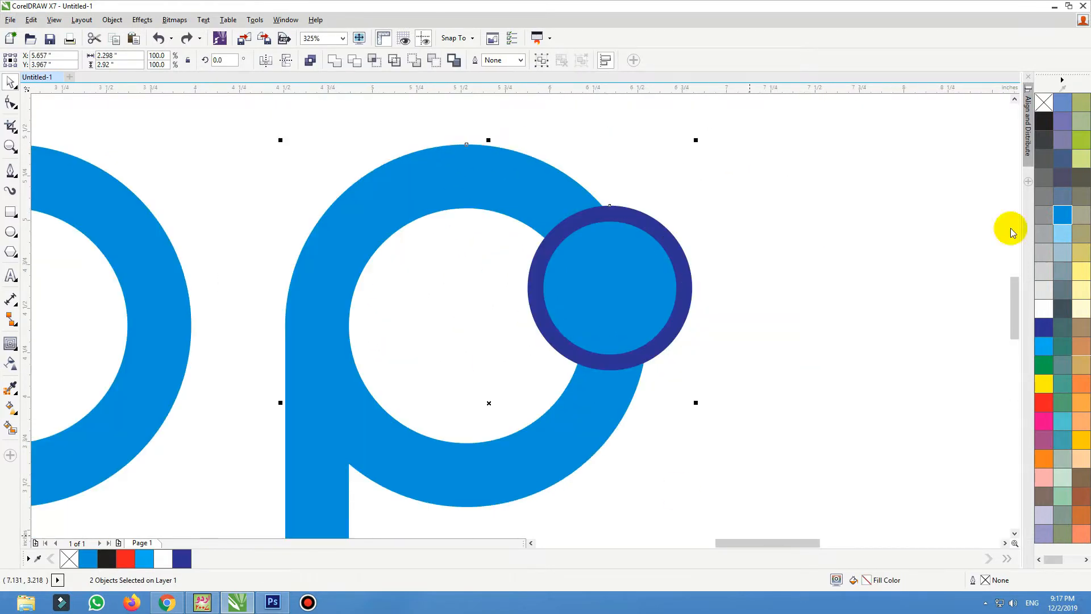
left_click(354, 62)
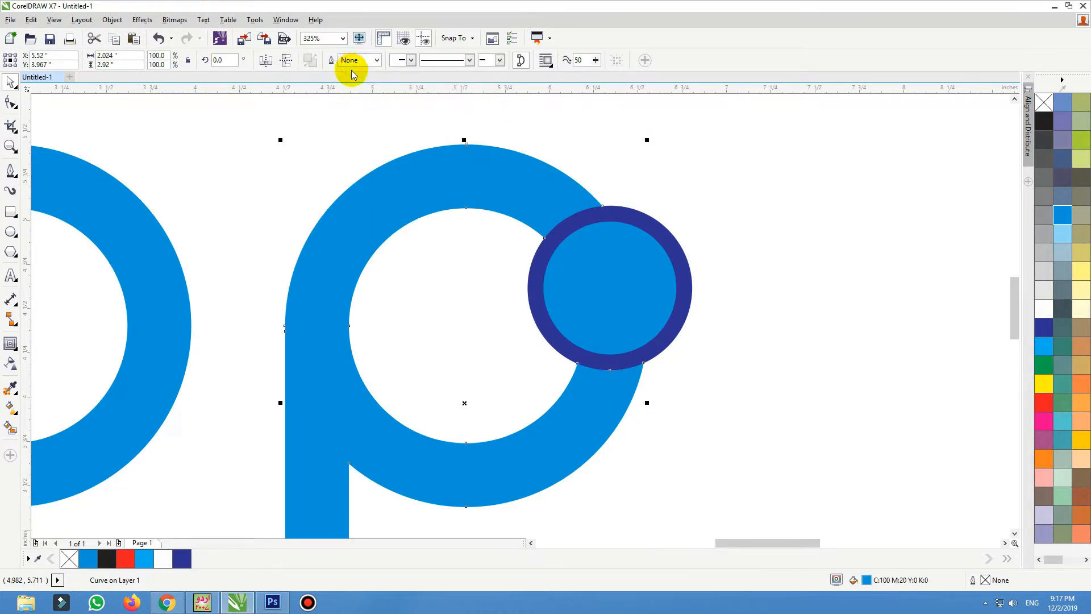
left_click(666, 183)
left_click_drag(665, 236, 845, 221)
key("Delete")
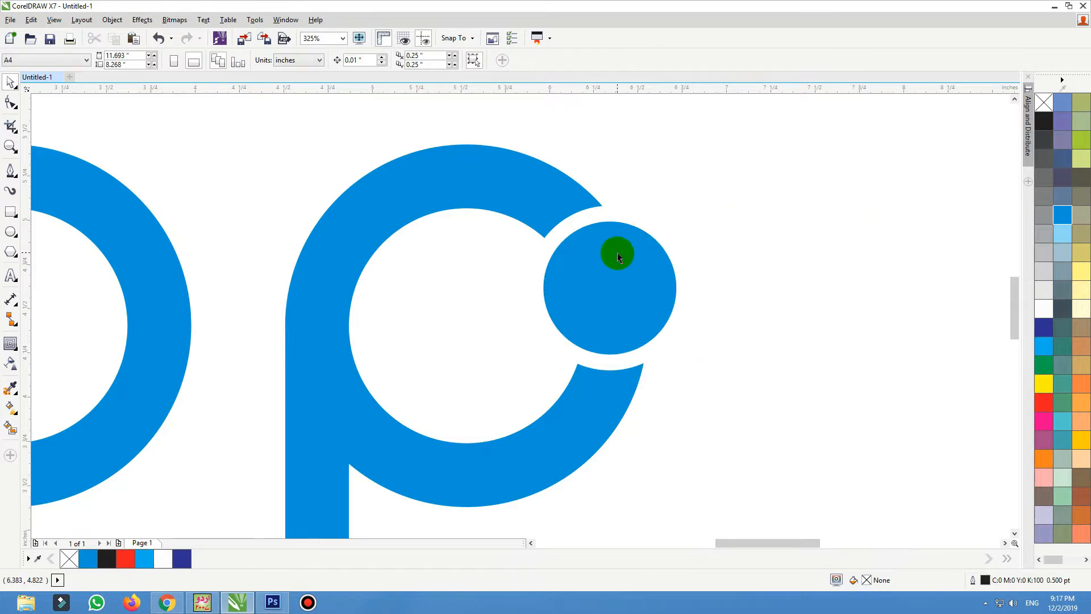
left_click(618, 257)
left_click_drag(626, 272, 650, 266)
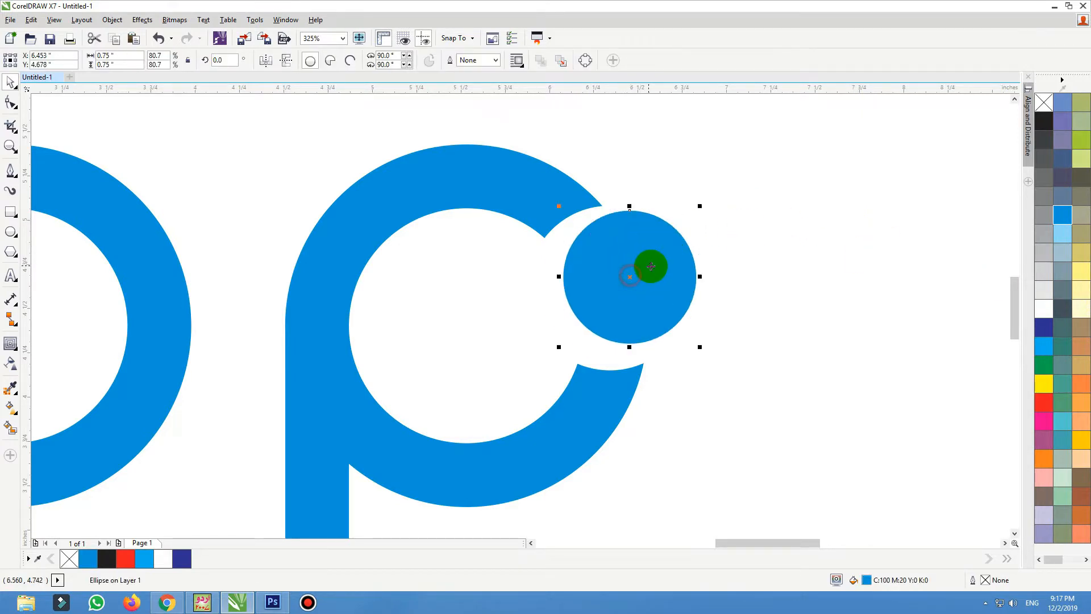
key("ctrl+z")
left_click(1064, 221)
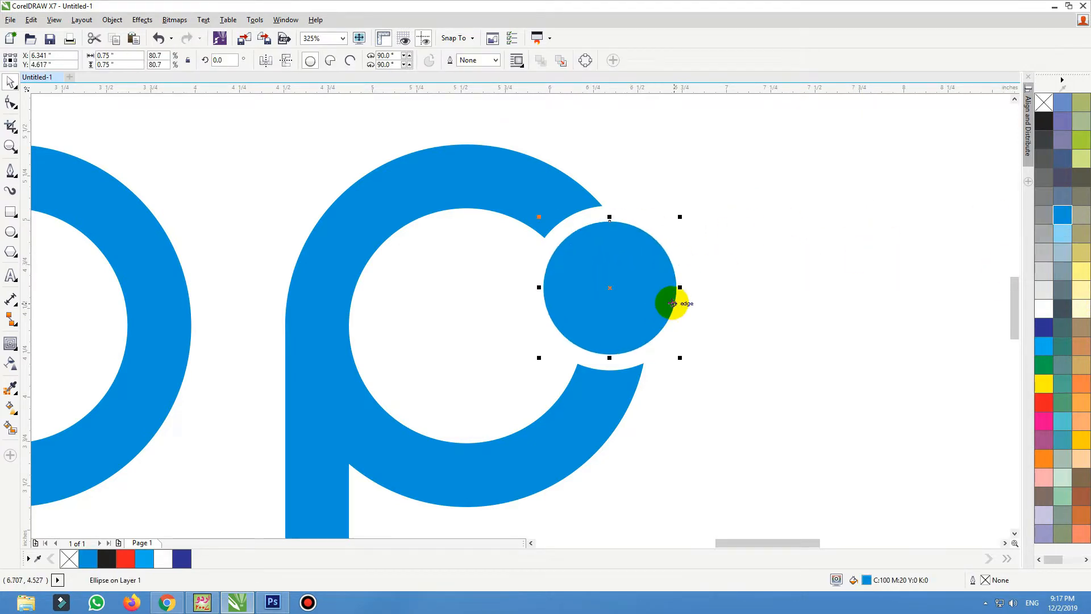
key("g")
left_click_drag(675, 259, 547, 311)
key("ctrl+z")
key("space")
left_click(626, 290)
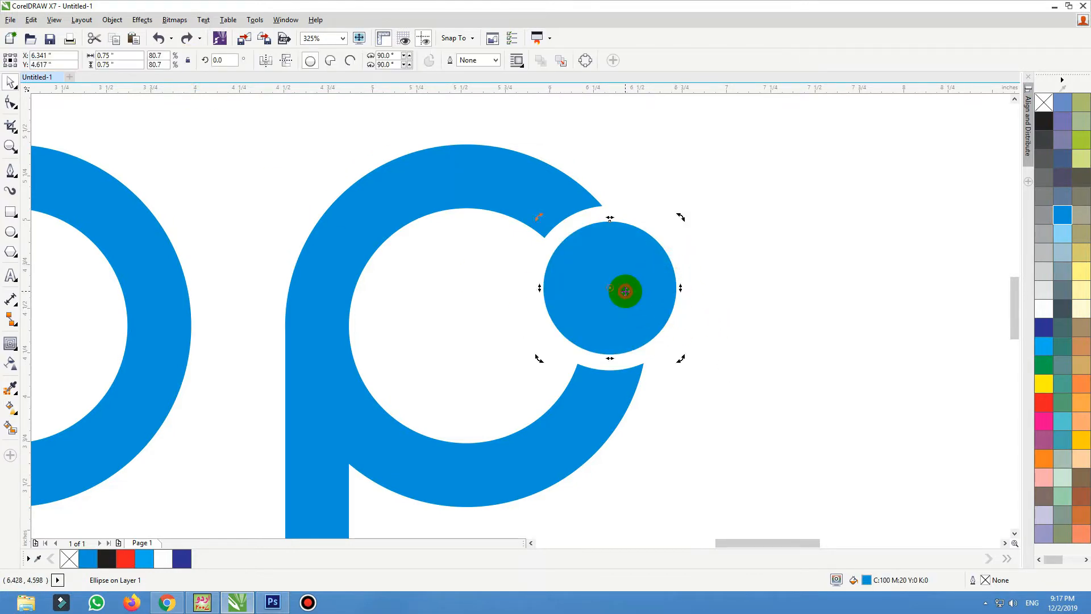
Give the small circle an elliptical fountain fill from a white centre to blue edges, tightened to fit the circle.
key("g")
left_click_drag(721, 212, 503, 337)
left_click(182, 66)
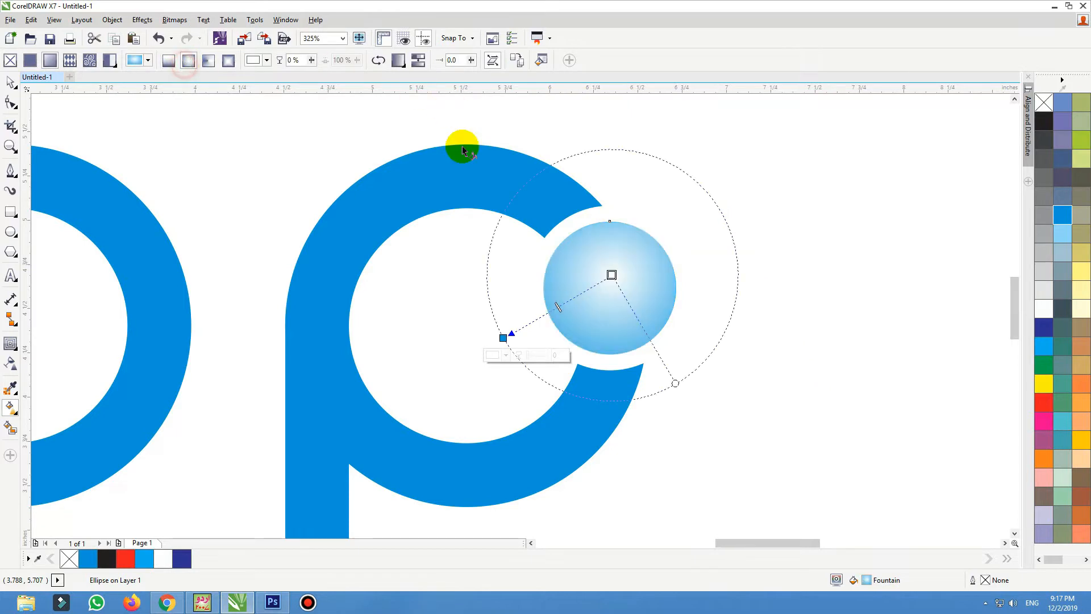
left_click_drag(678, 385, 657, 350)
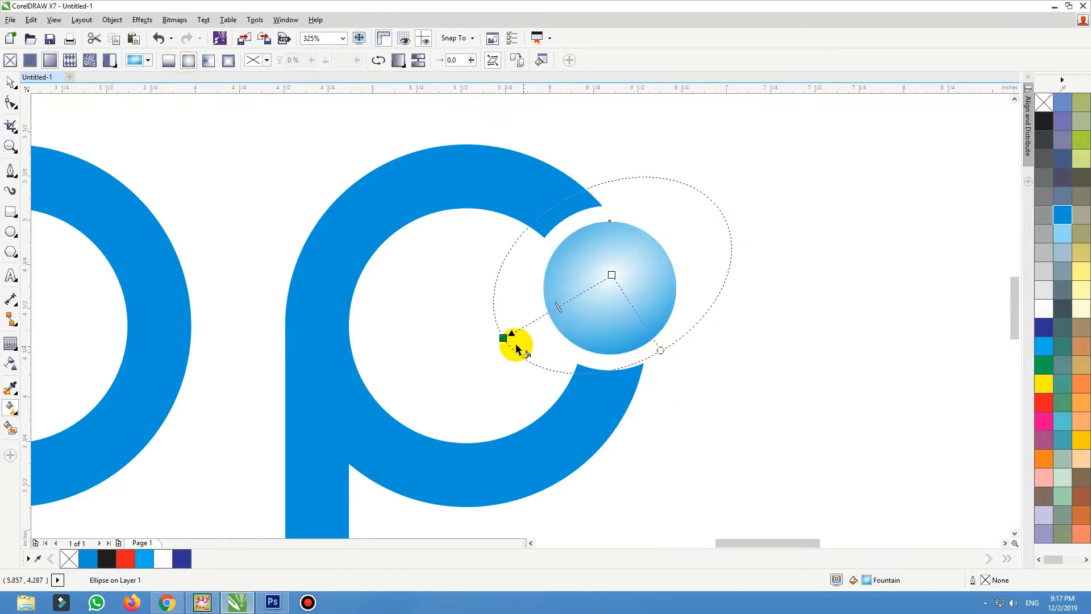
left_click_drag(503, 338, 554, 317)
key("space")
left_click(779, 271)
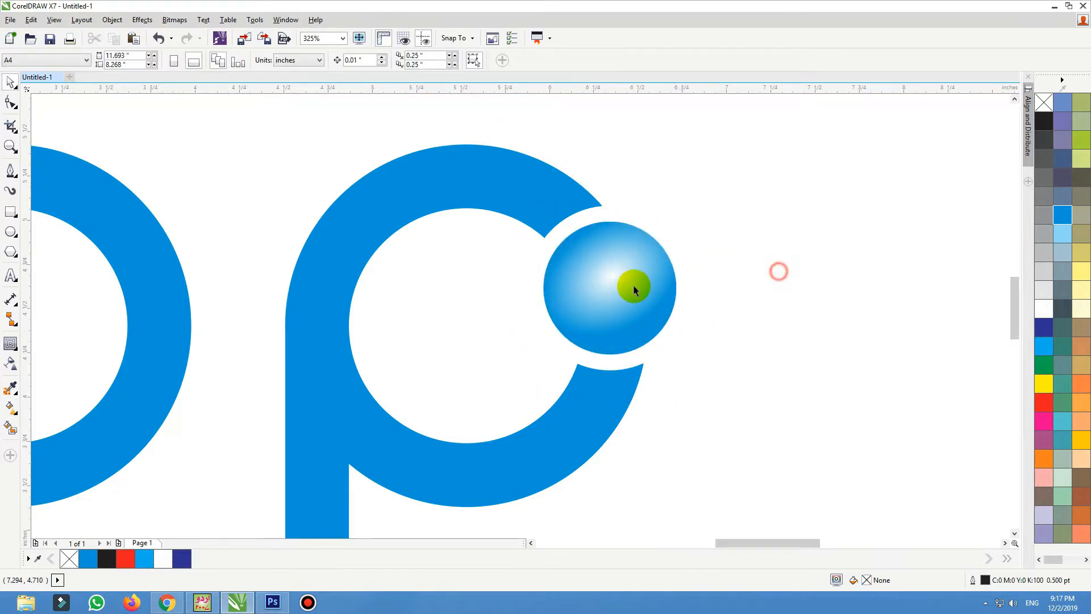
Move both P designs together beneath the GRAPHIC HOUSE heading, to about X 3.41, Y 5.05 inches.
key("F3")
key("F2")
left_click_drag(704, 254, 351, 406)
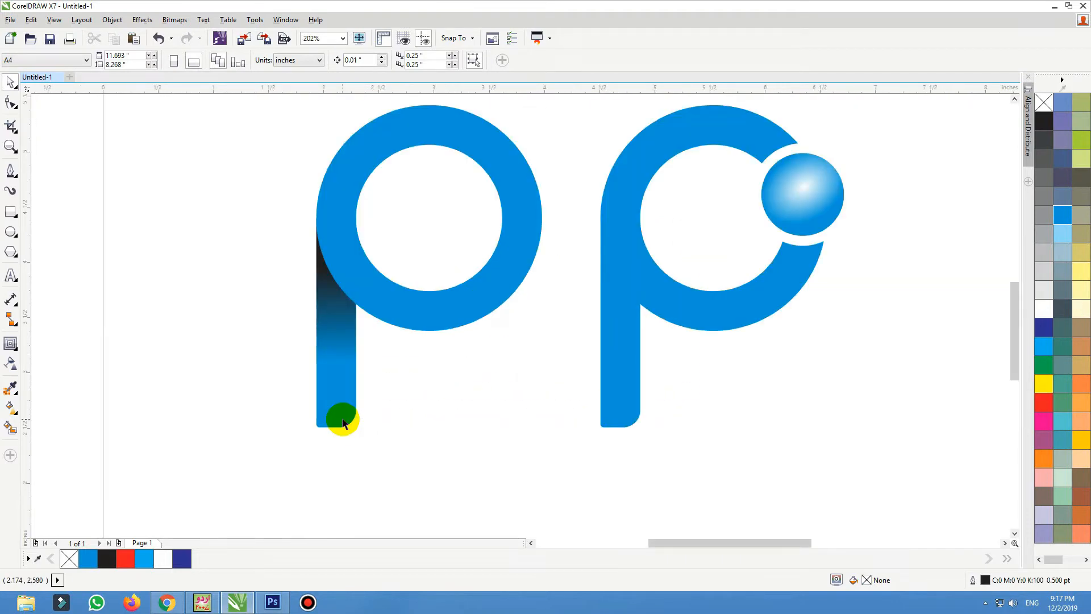
scroll(365, 435, "down", 2)
left_click_drag(283, 468, 533, 325)
key("F2")
left_click_drag(621, 266, 329, 431)
left_click_drag(375, 398, 315, 344)
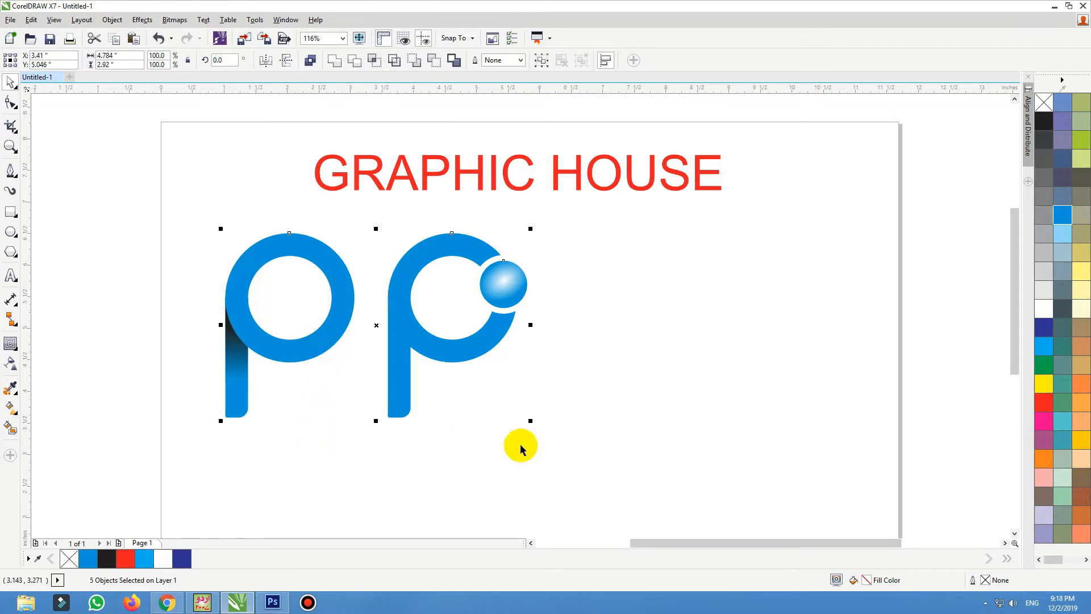
left_click(555, 402)
left_click(298, 341)
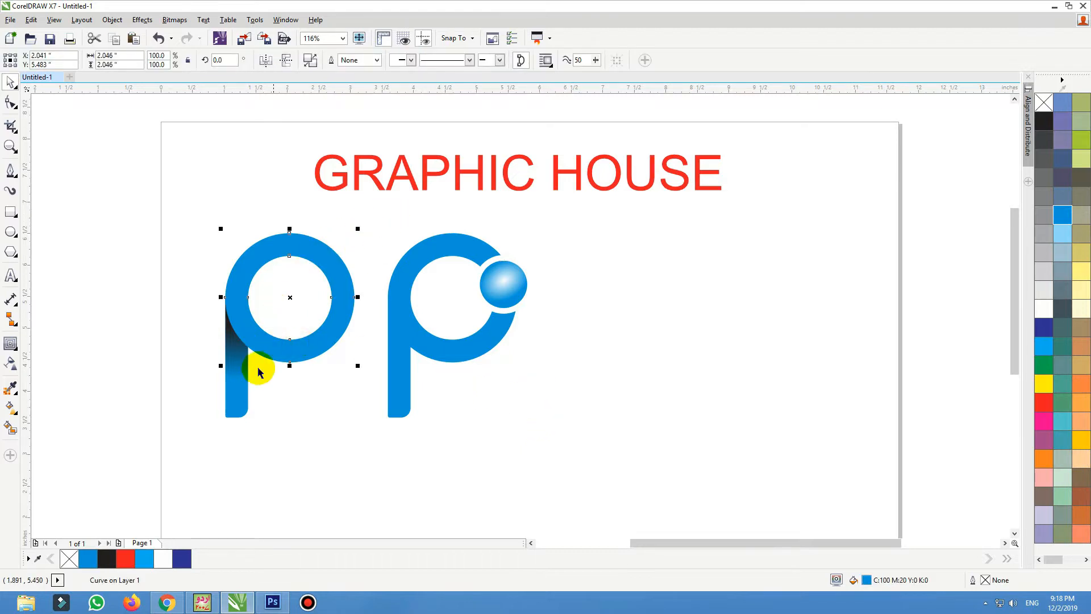
Duplicate the first P to the right of the second P and remove the transparency from the copy's dark stem.
left_click(237, 399, "shift")
left_click_drag(236, 400, 592, 401)
left_click(618, 407)
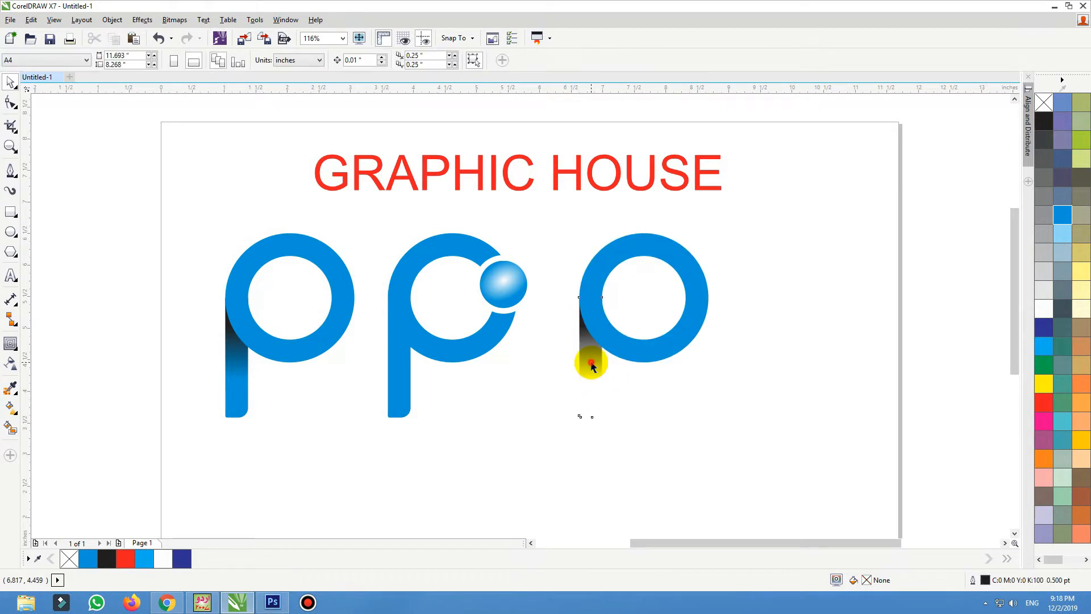
left_click(591, 364)
left_click(10, 363)
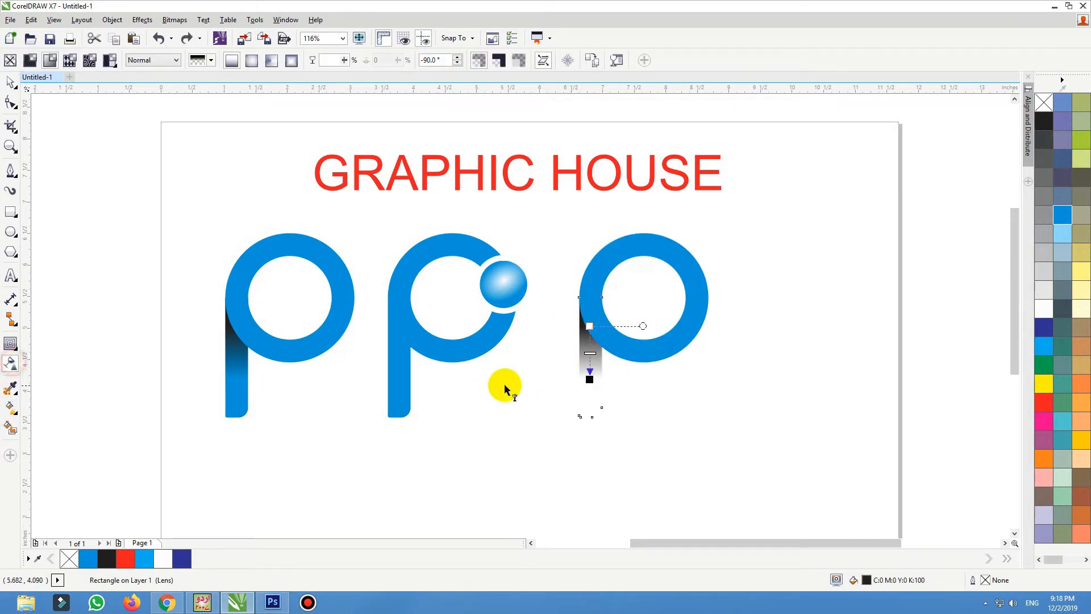
left_click(10, 60)
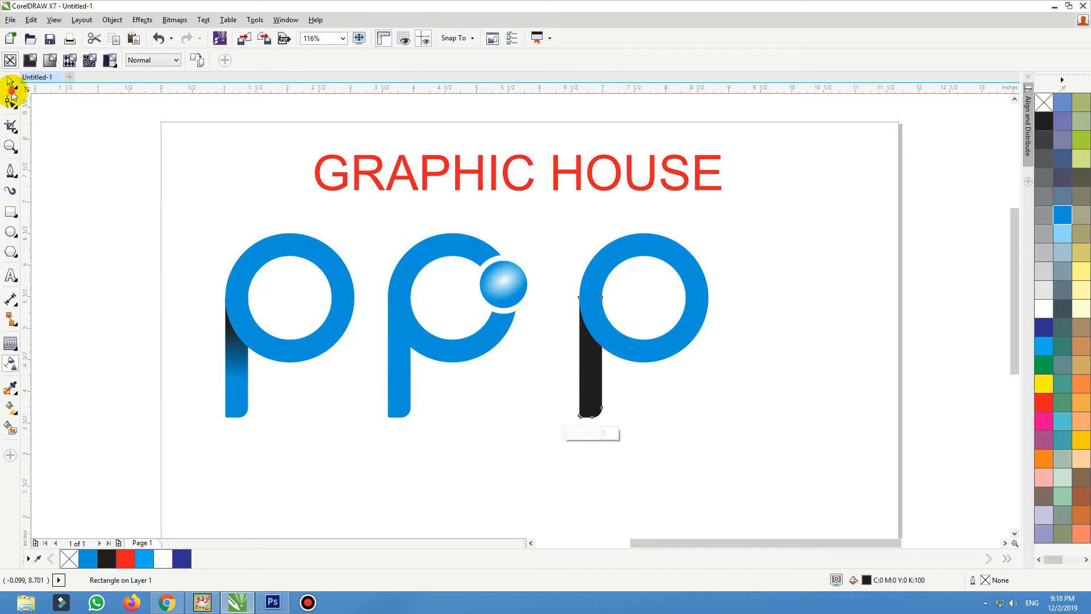
left_click(14, 83)
Add a one-step outside contour with an offset of about 0.094 inch to the third P's blue ring.
key("F2")
left_click_drag(794, 219, 416, 428)
left_click_drag(566, 380, 604, 420)
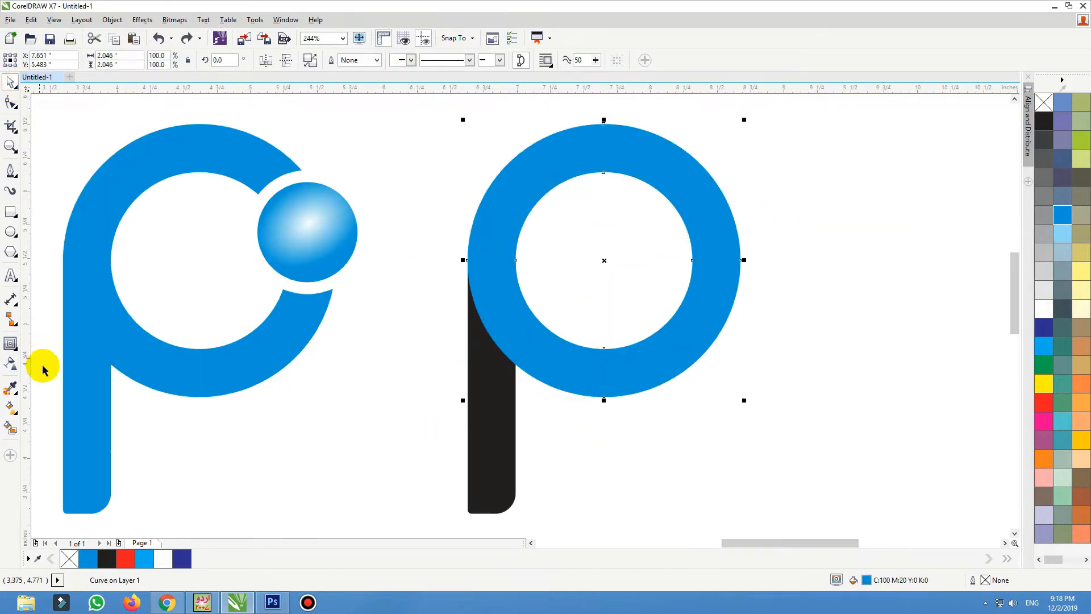
left_click(10, 344)
left_click_drag(560, 349, 572, 414)
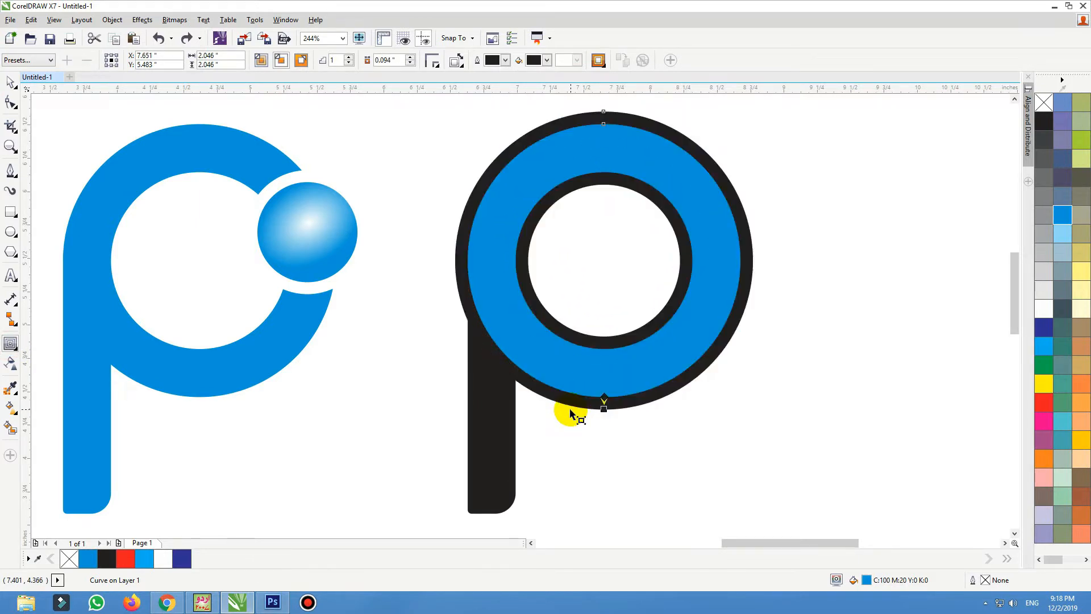
Break the contour apart and delete the original blue ring, keeping the thicker black ring.
left_click_drag(652, 393, 549, 349)
key("ctrl+k")
left_click(680, 421)
key("Delete")
mouse_move(642, 361)
left_mouse_down()
mouse_move(609, 360)
mouse_move(625, 363)
left_mouse_up()
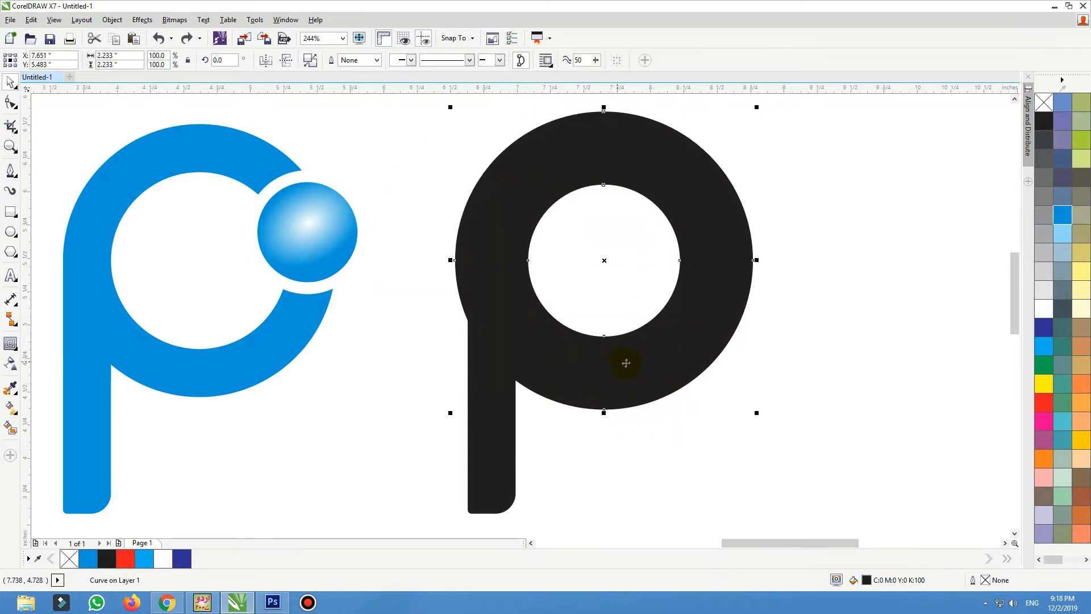
Delete the dark stem and fill the thicker ring with cyan (C:100 M:0 Y:0 K:0).
left_click(490, 419)
key("Delete")
left_click(566, 375)
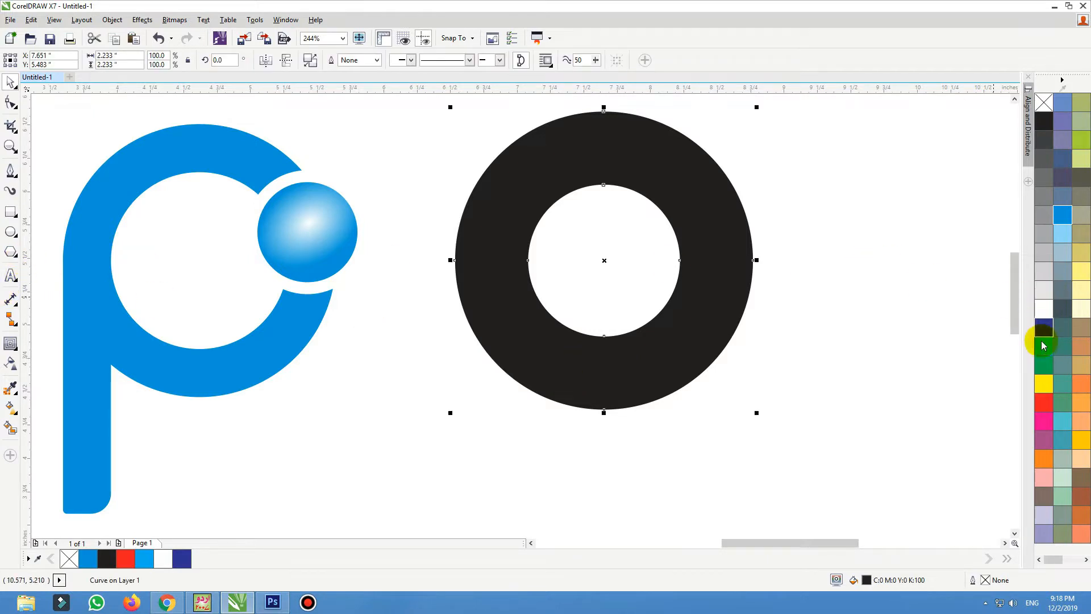
left_click_drag(1044, 345, 723, 287)
Draw a stem rectangle about 0.55 × 1.67 inches, as wide as the ring's band, downward from the ring's left side at mid-height.
left_click(11, 213)
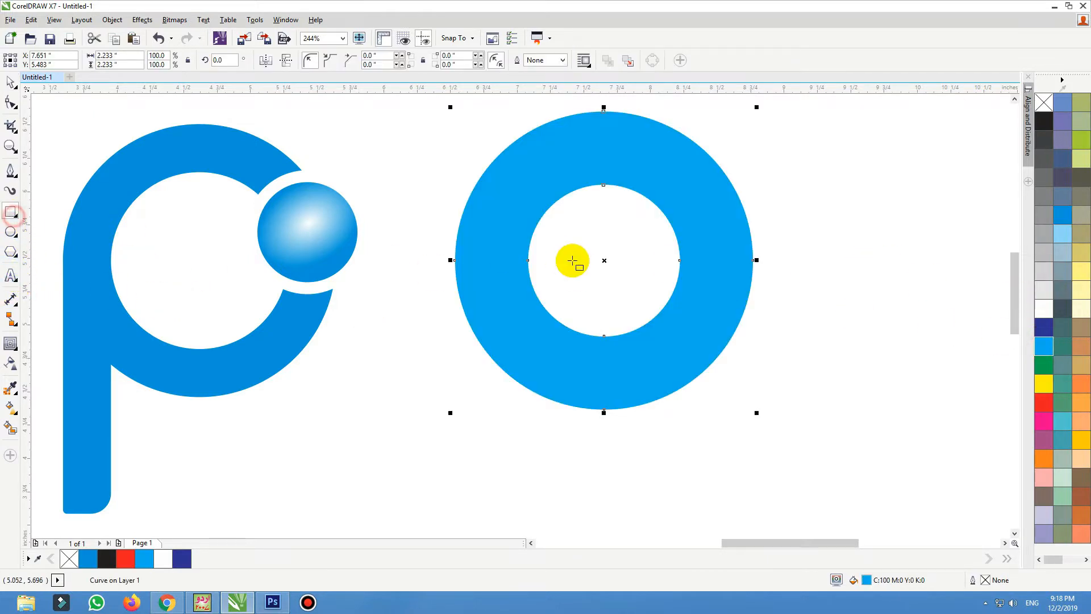
left_click_drag(529, 260, 455, 463)
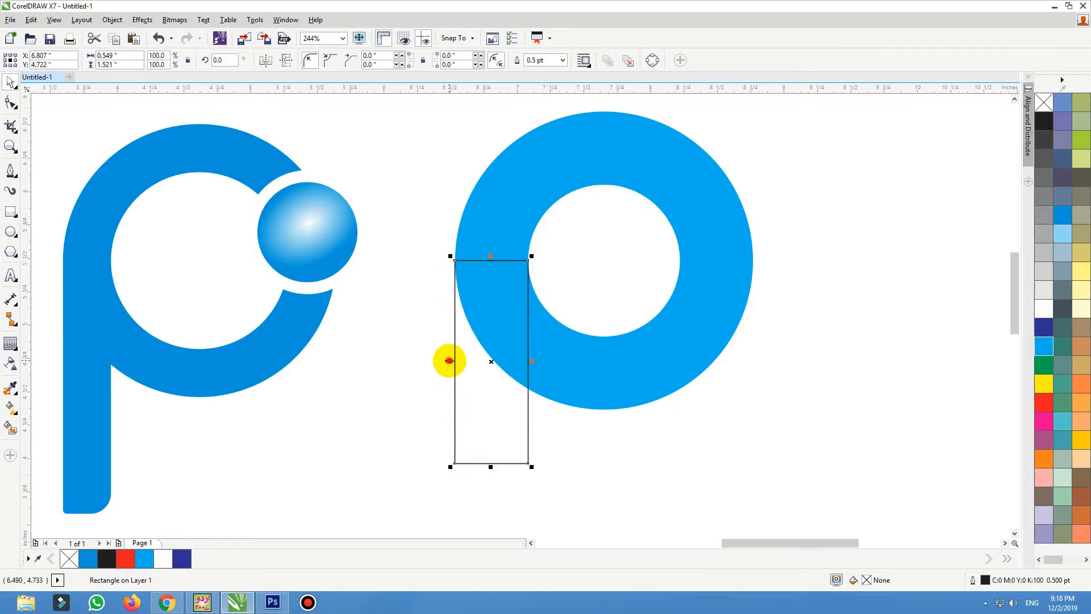
left_click_drag(449, 360, 451, 260)
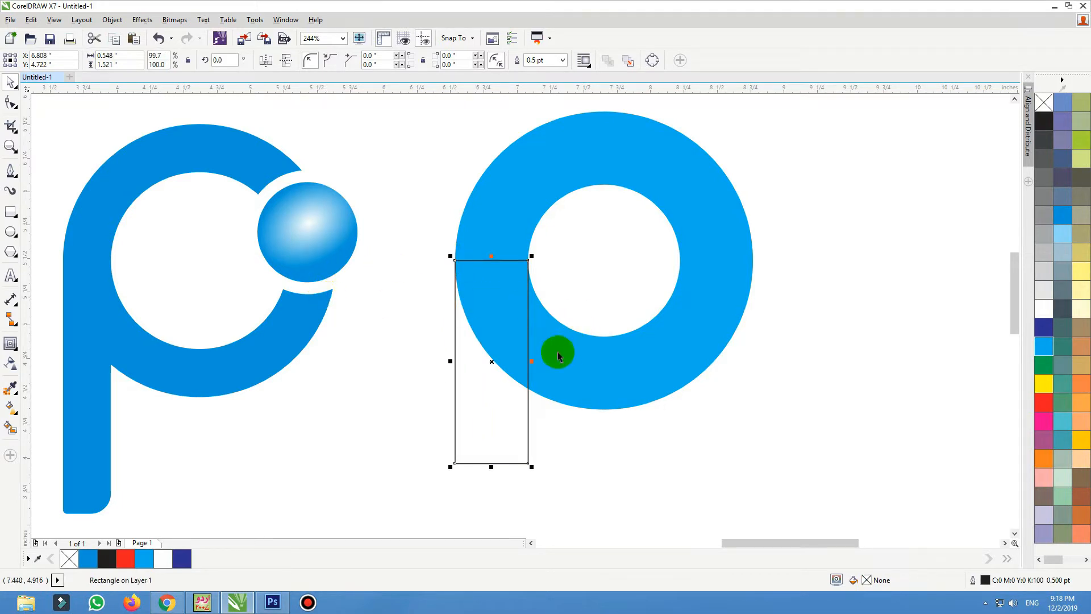
left_click_drag(491, 467, 490, 484)
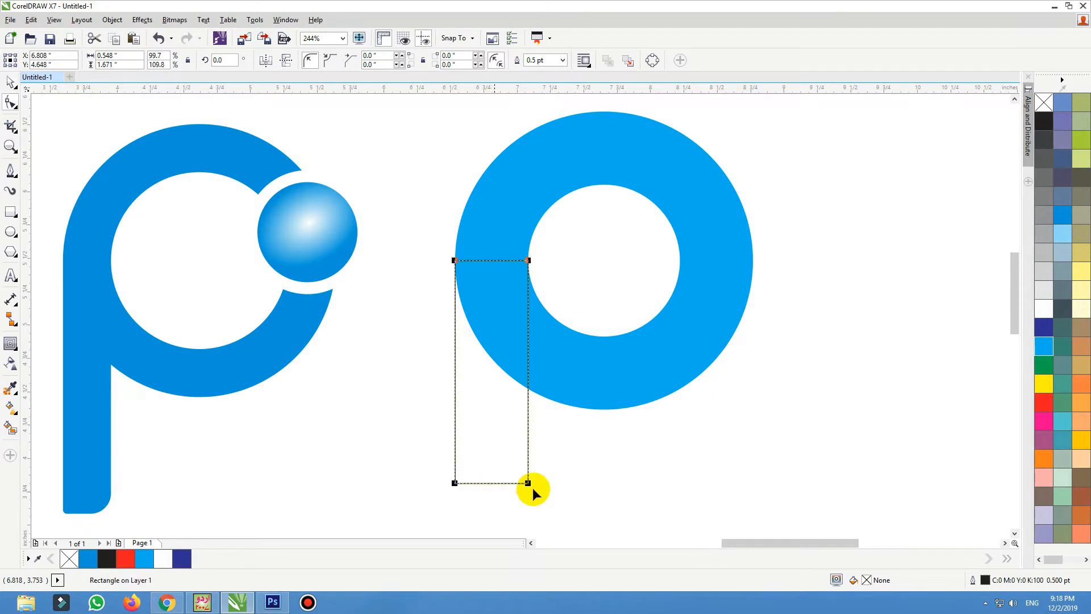
Round the stem's lower right corner to about 0.27 inch and lower left to about 0.085 inch, and shorten the stem to about 1.475 inches.
left_click_drag(529, 482, 539, 404)
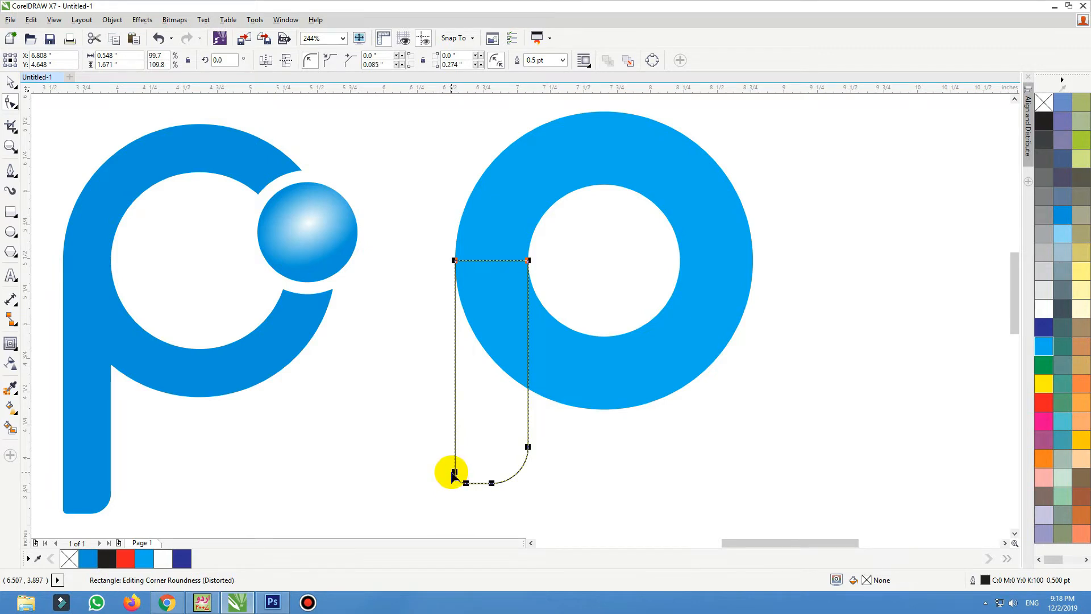
key("space")
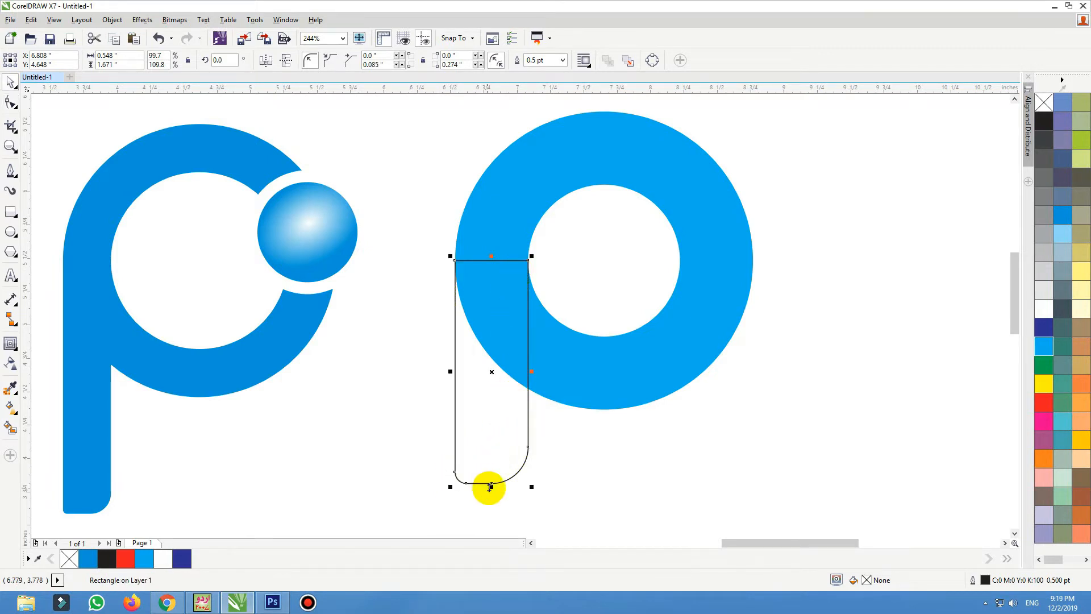
left_click_drag(490, 487, 491, 460)
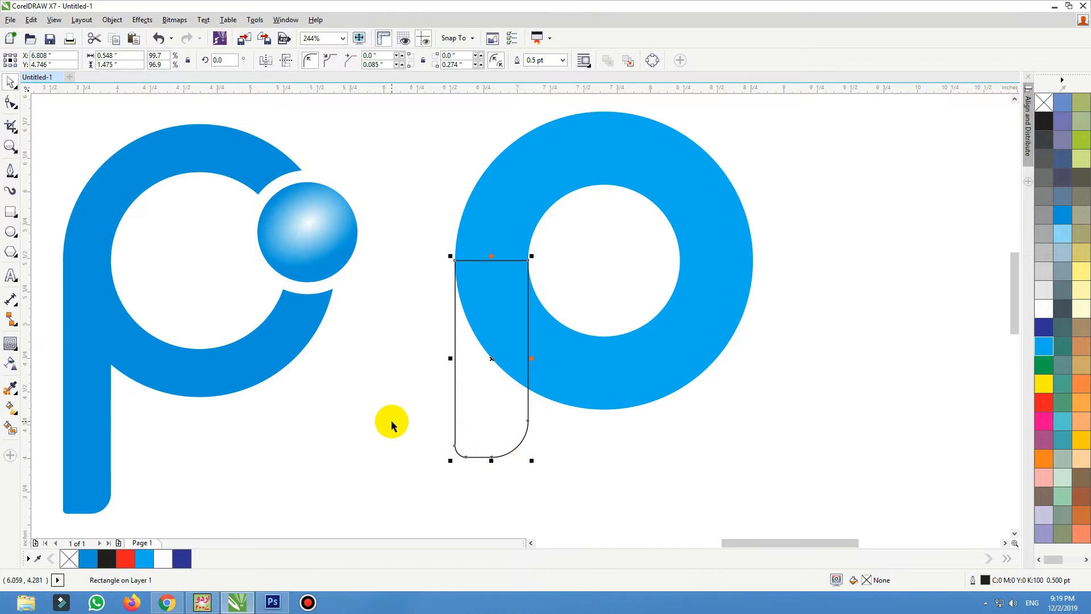
Weld the stem rectangle and the ring into a single cyan P, keeping it in its original position.
left_click(488, 219, "shift")
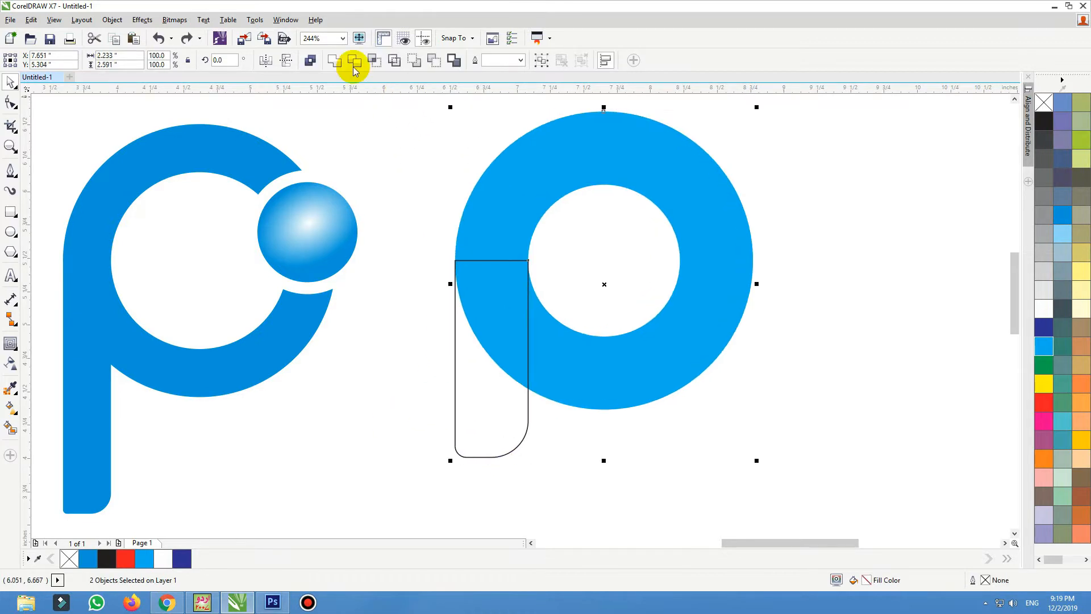
left_click(335, 60)
left_click_drag(521, 323, 523, 344)
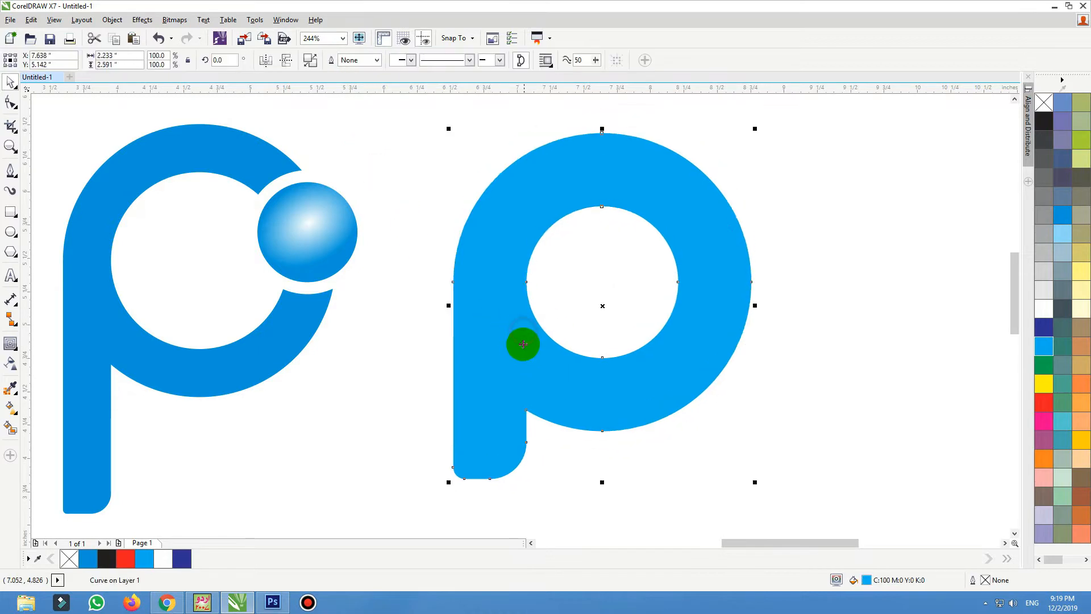
key("ctrl+z")
left_click(612, 466)
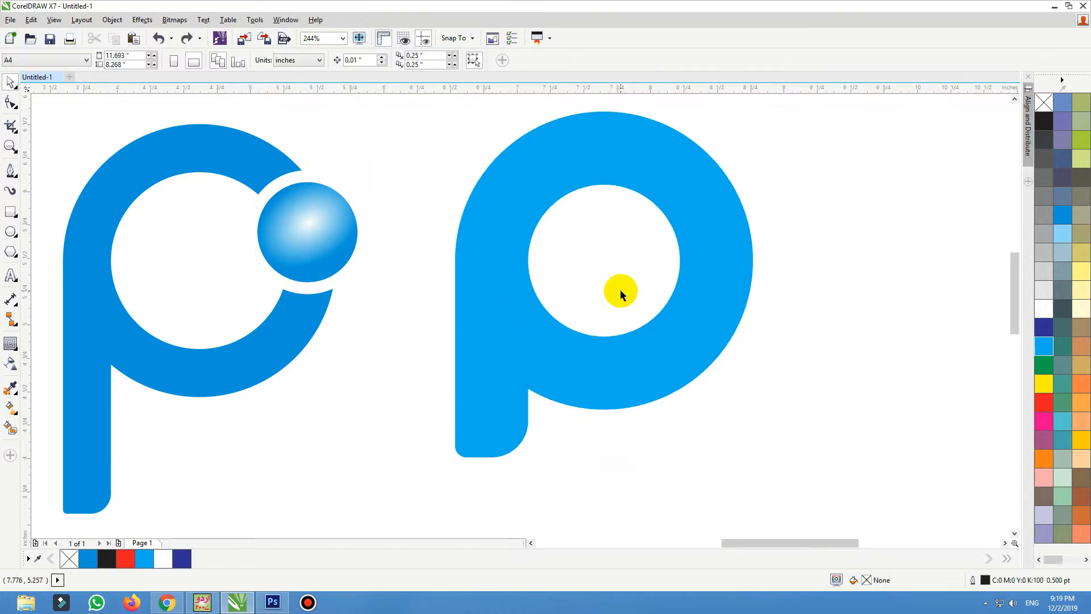
Break the cyan P apart and fill its inner circle with white.
left_click(482, 312)
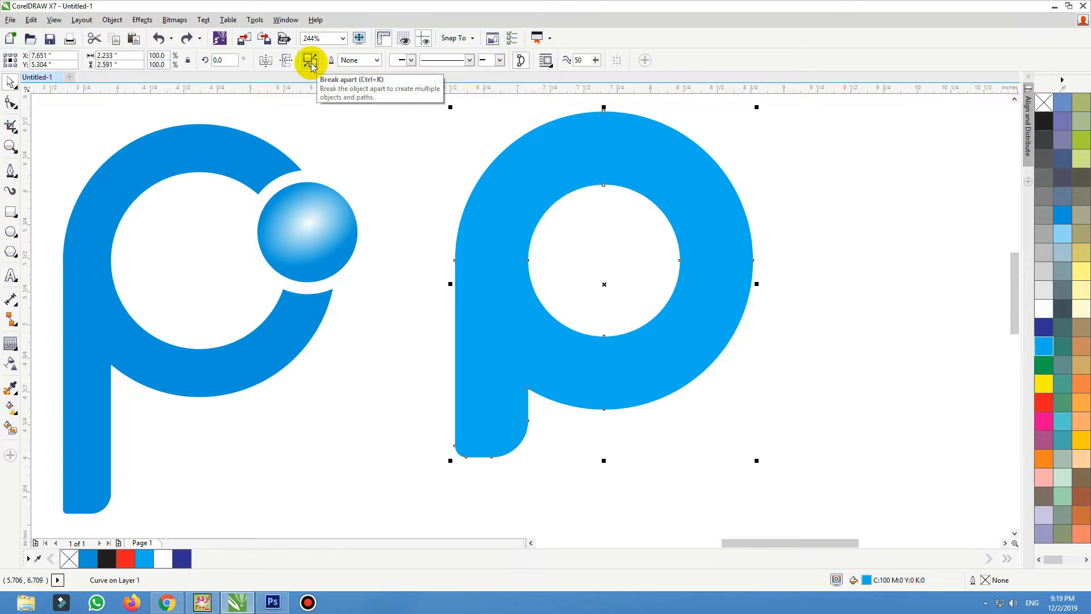
left_click(311, 64)
left_click(451, 169)
left_click_drag(479, 277, 363, 276)
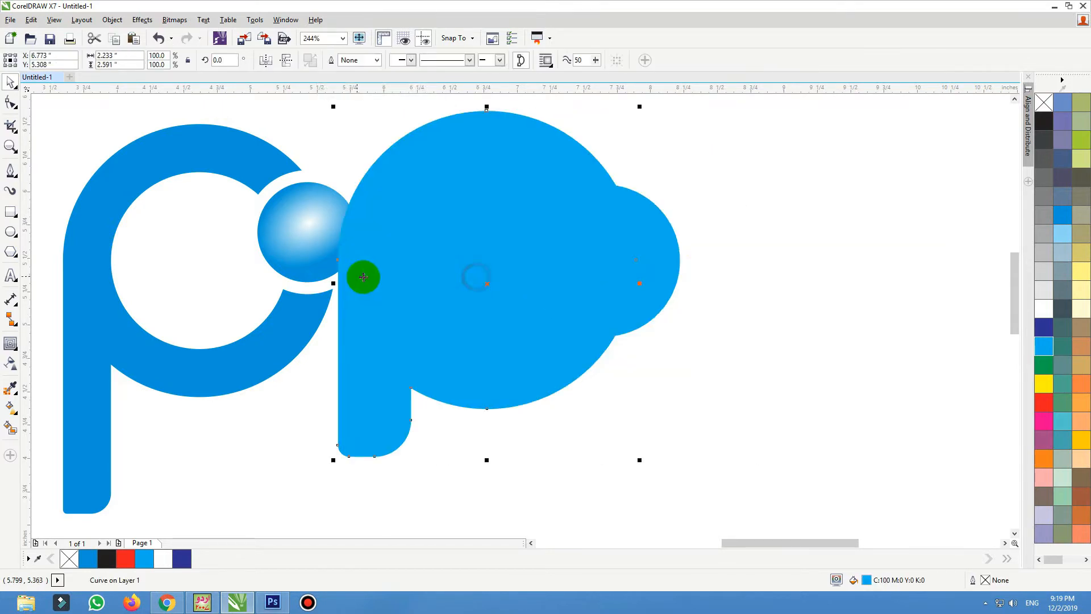
key("ctrl+z")
left_click_drag(805, 143, 475, 348)
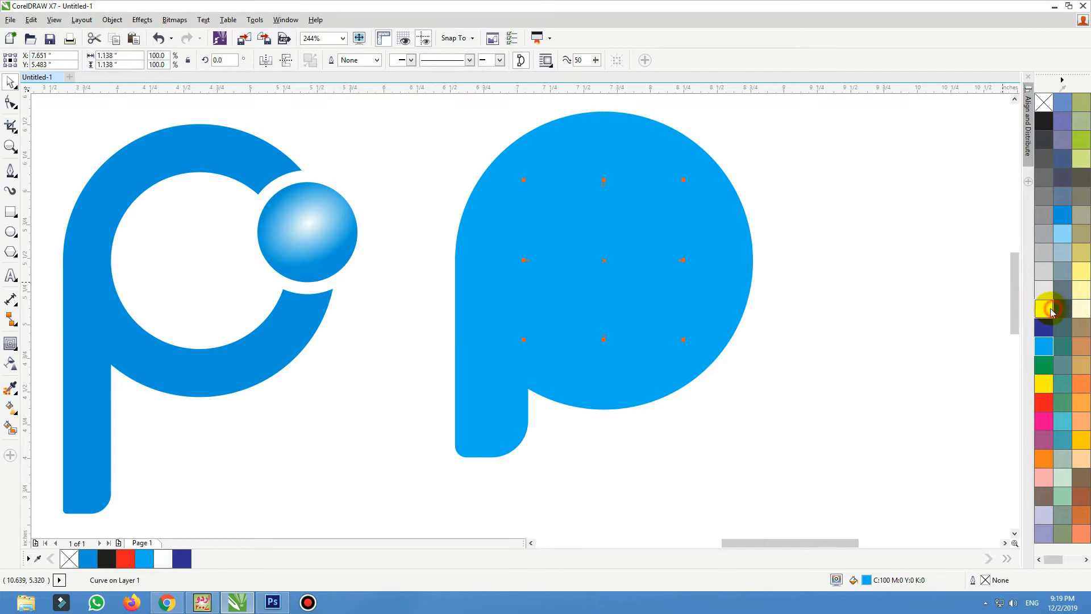
left_click_drag(595, 270, 774, 250)
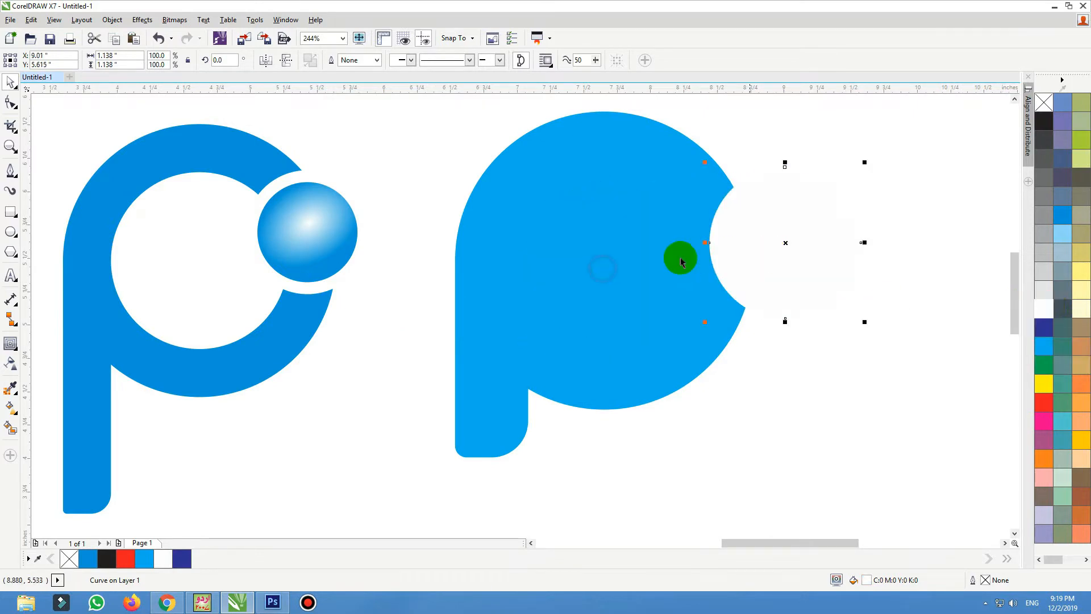
key("ctrl+z")
left_click_drag(609, 377, 438, 406)
key("ctrl+z")
left_click_drag(602, 301, 748, 288)
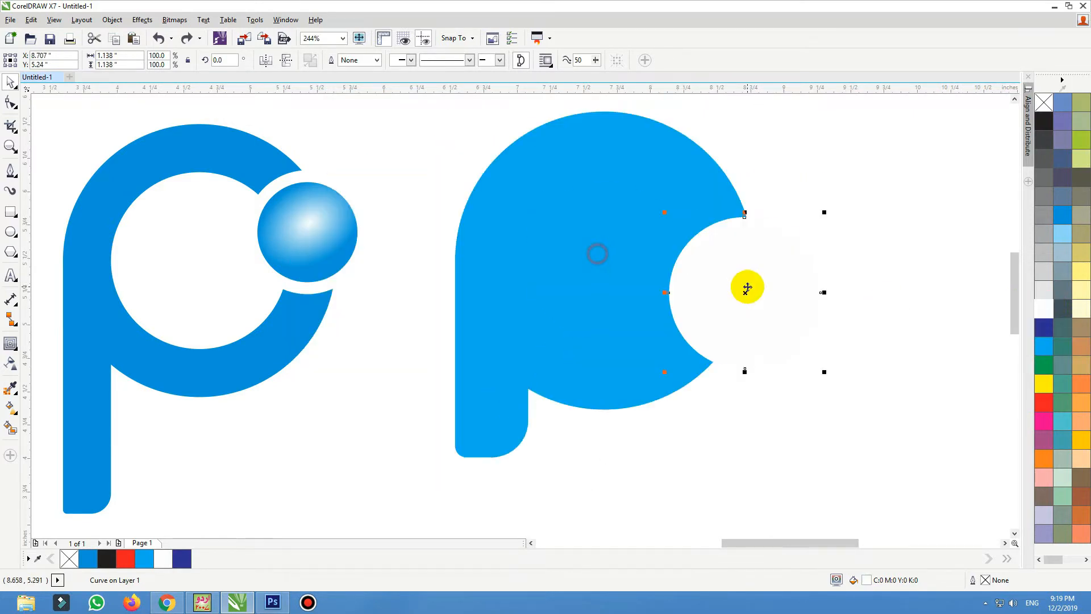
key("ctrl+z")
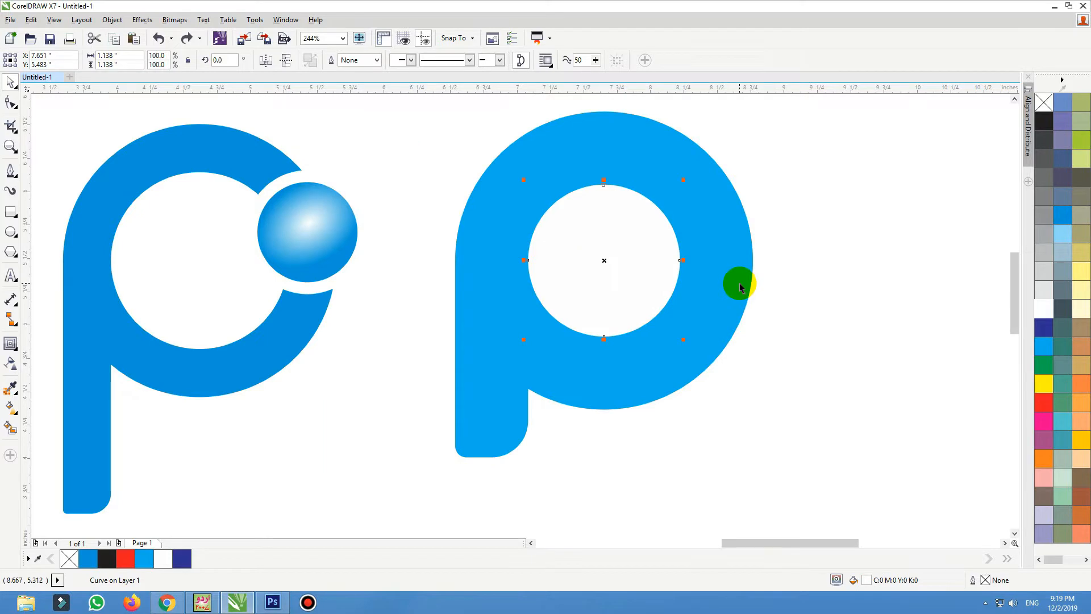
Draw a rectangle about 0.57 × 0.64 inch over the lower left quarter of the white circle, aligned with its left and bottom edges.
left_click(10, 210)
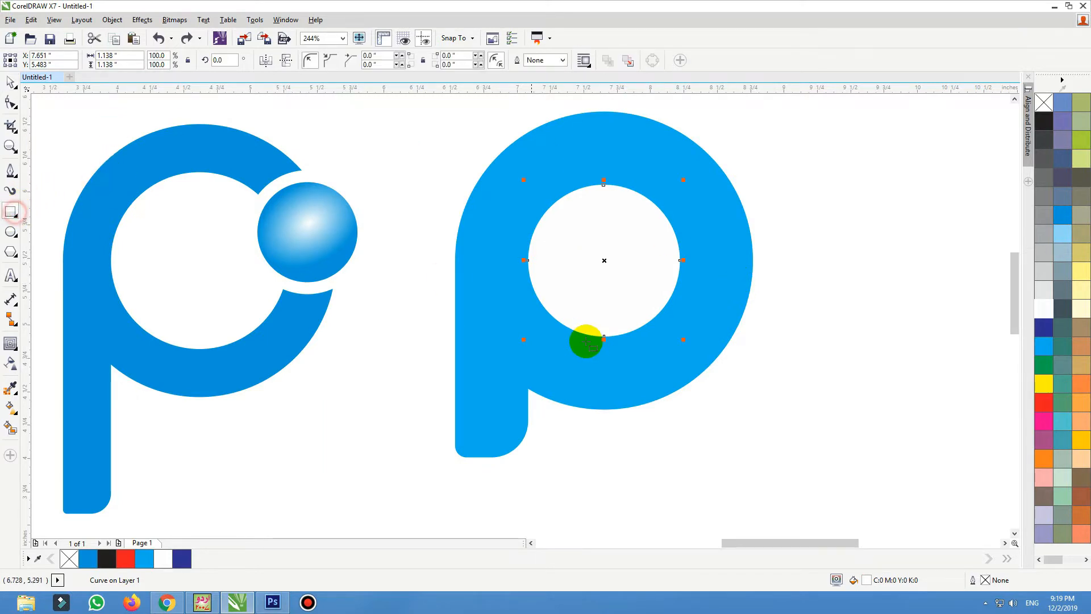
left_click_drag(603, 260, 550, 313)
key("ctrl+z")
left_click_drag(491, 251, 604, 336)
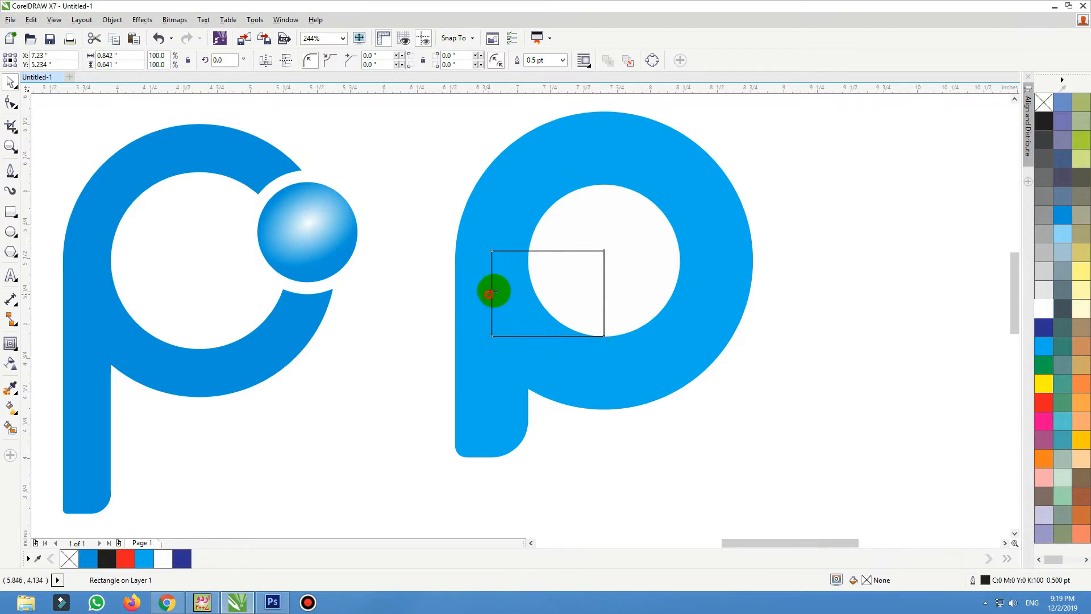
left_click_drag(492, 293, 525, 264)
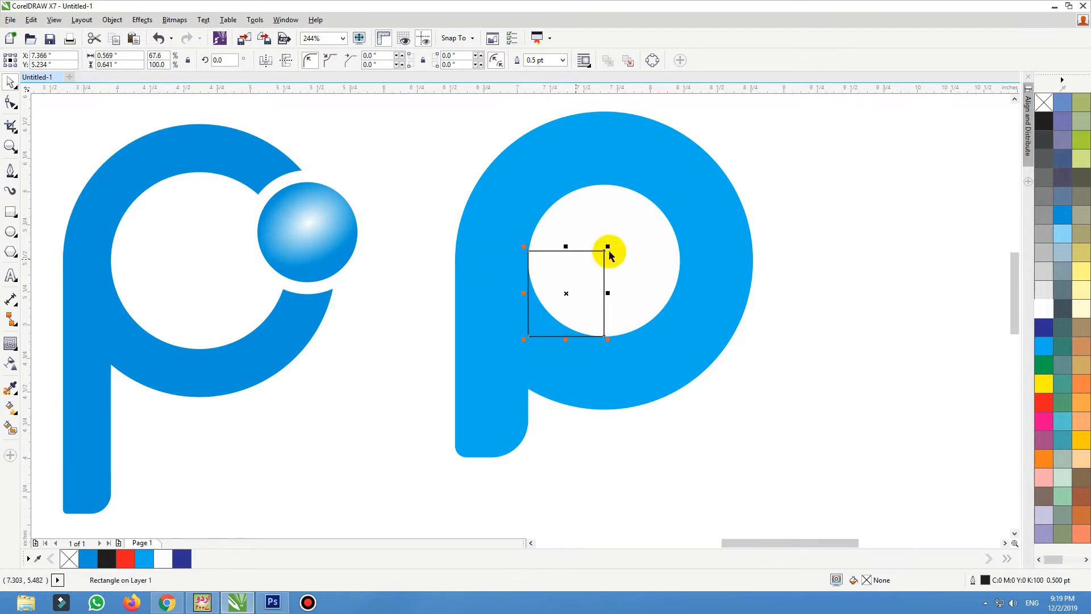
Weld the small rectangle to the white circle to give the P's counter a square lower left corner.
left_click(629, 228, "shift")
left_click(334, 60)
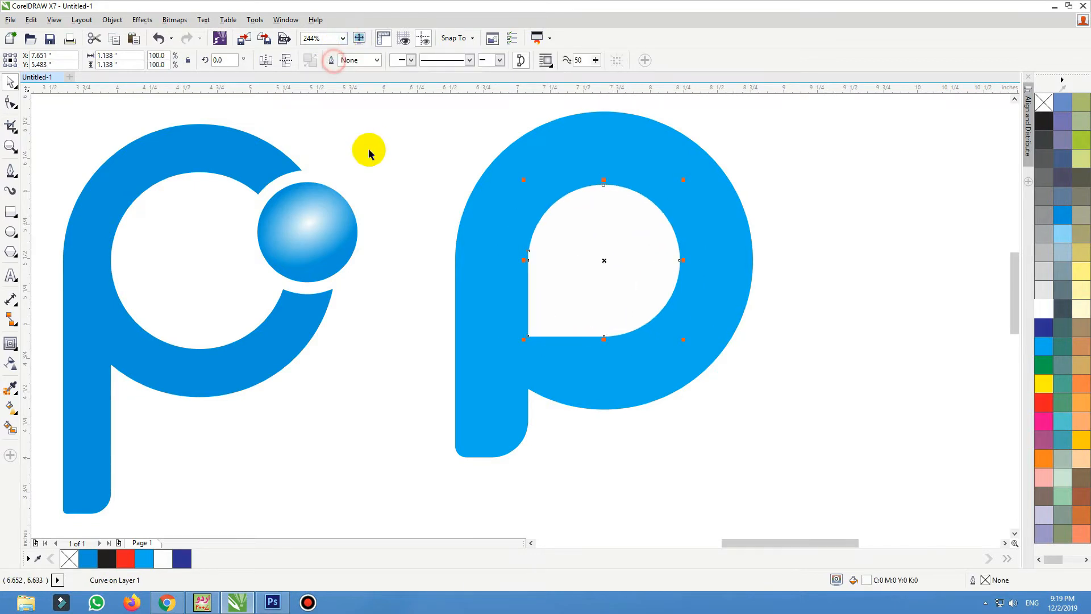
left_click(399, 203)
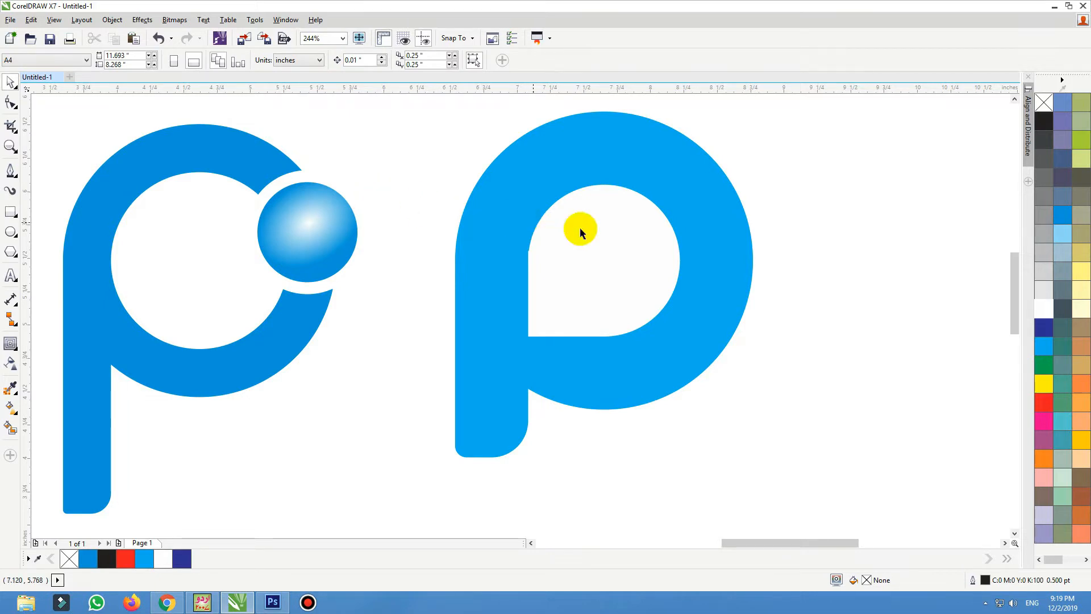
left_click(617, 231)
left_click(703, 223, "shift")
left_click(811, 241)
left_click(584, 249)
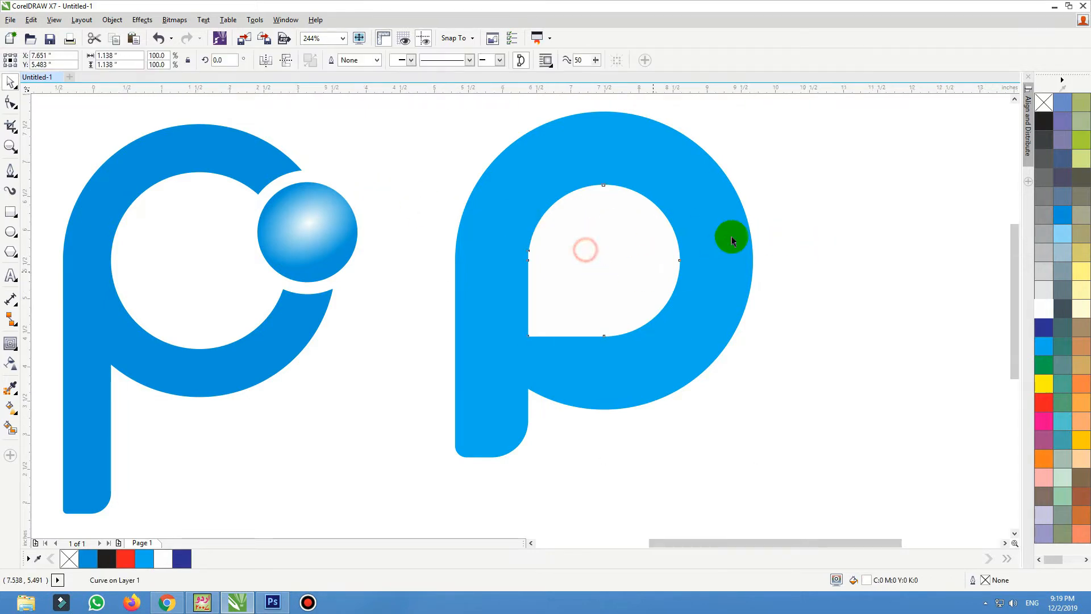
key("F3")
left_click(764, 147)
Draw a narrow closed triangle about 0.52 × 0.73 inch with the Bézier tool, from the ring's upper right band into the white counter.
key("F2")
left_click_drag(689, 279, 420, 403)
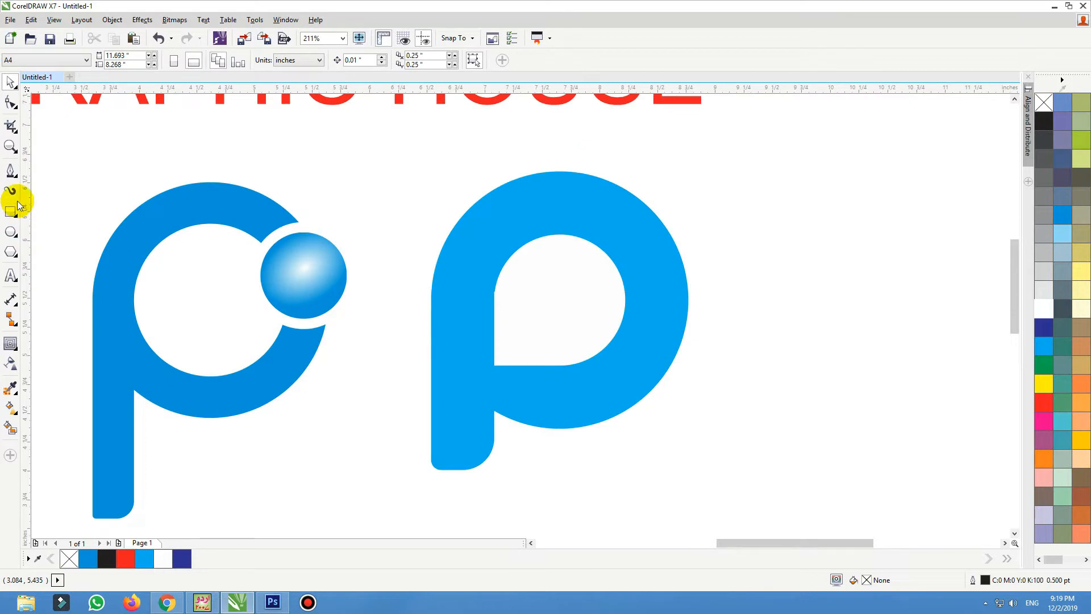
left_click(18, 178)
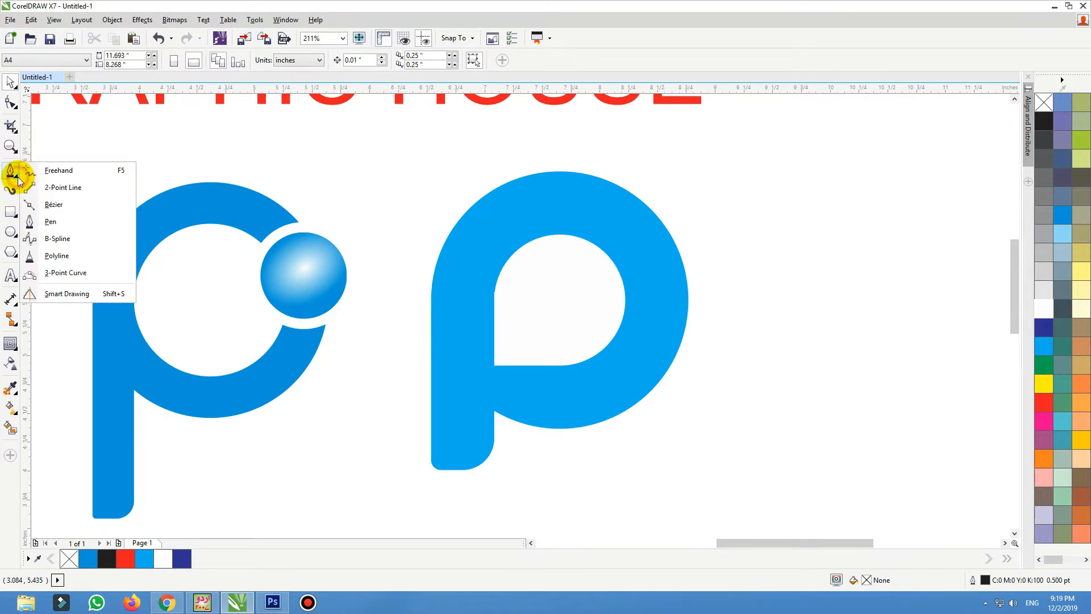
left_click(49, 204)
left_click_drag(761, 188, 377, 451)
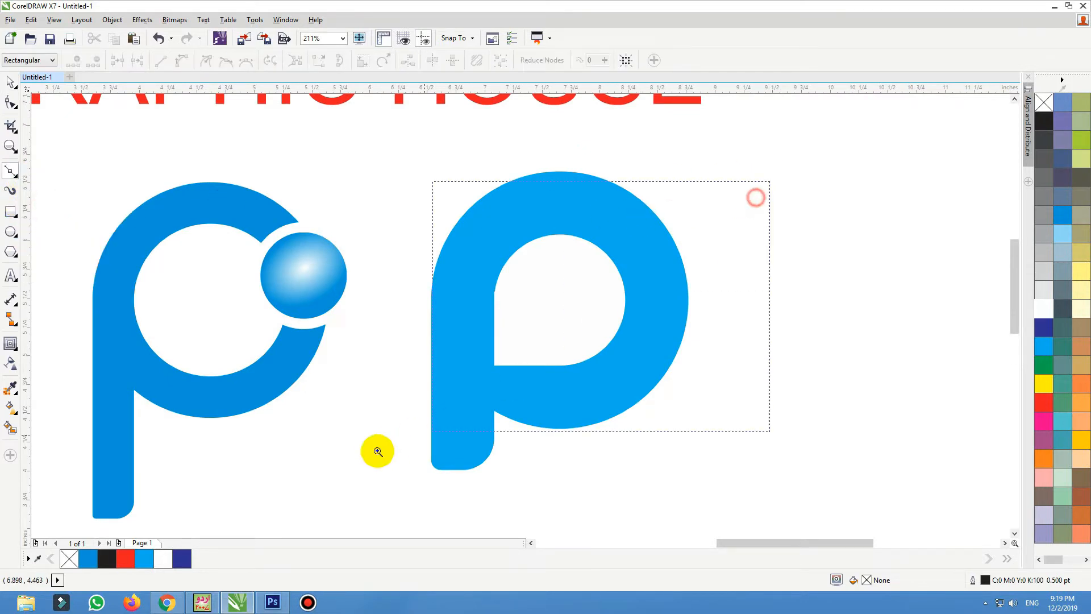
left_click(588, 177)
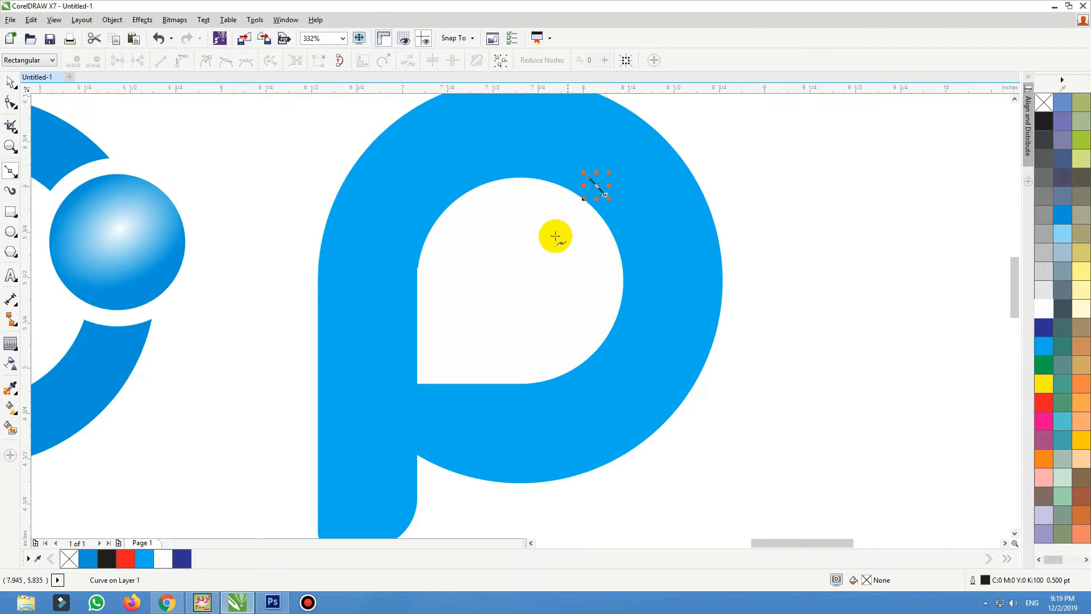
left_click(511, 308)
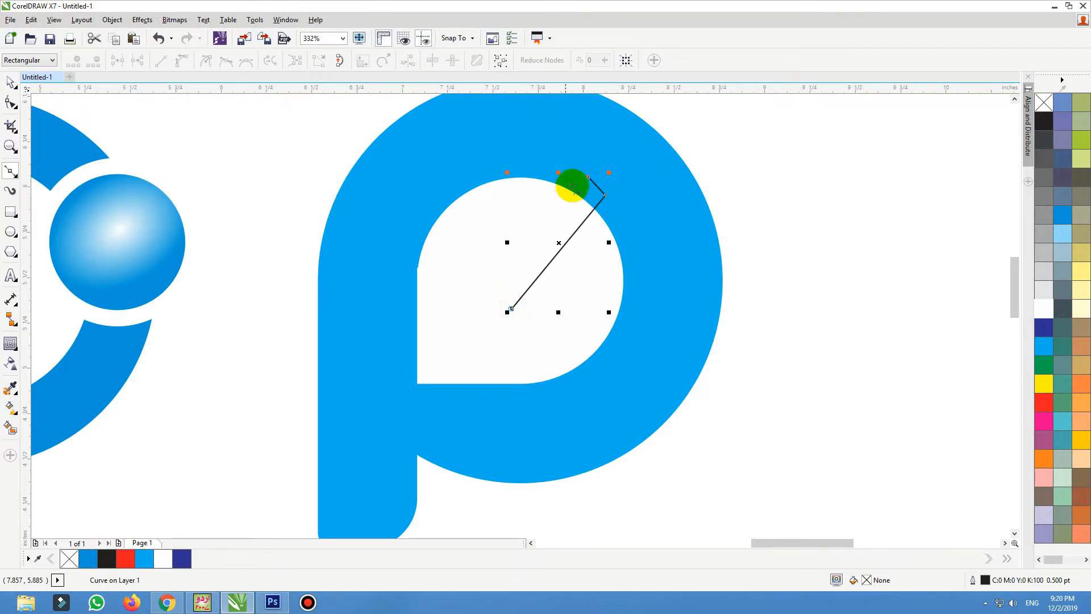
left_click(588, 177)
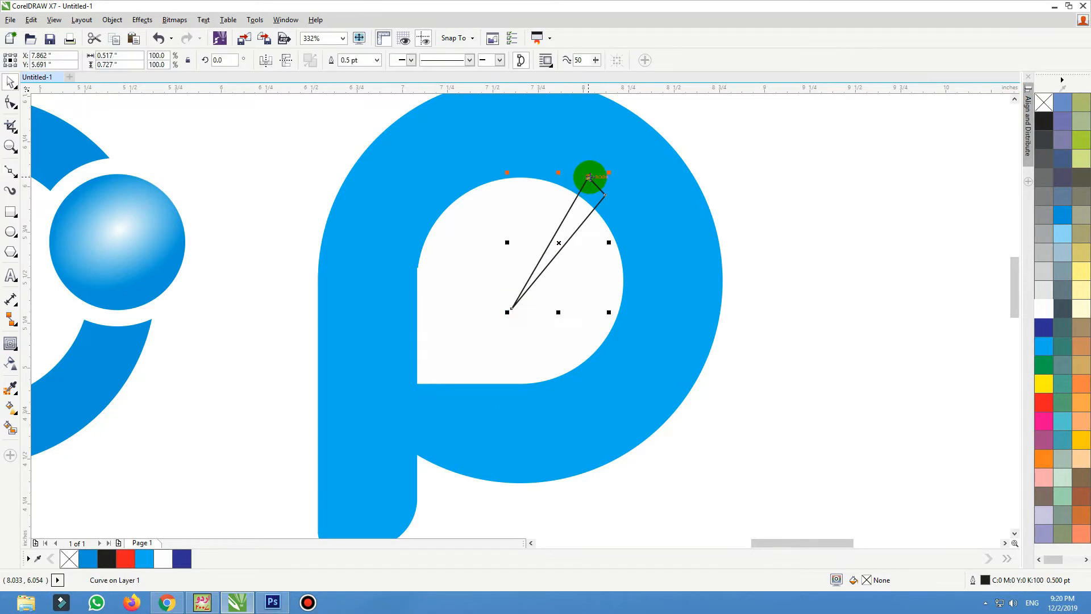
Convert the triangle's sides to curves and bow both long sides up and left into a tapering leaf vein shape.
left_click(10, 102)
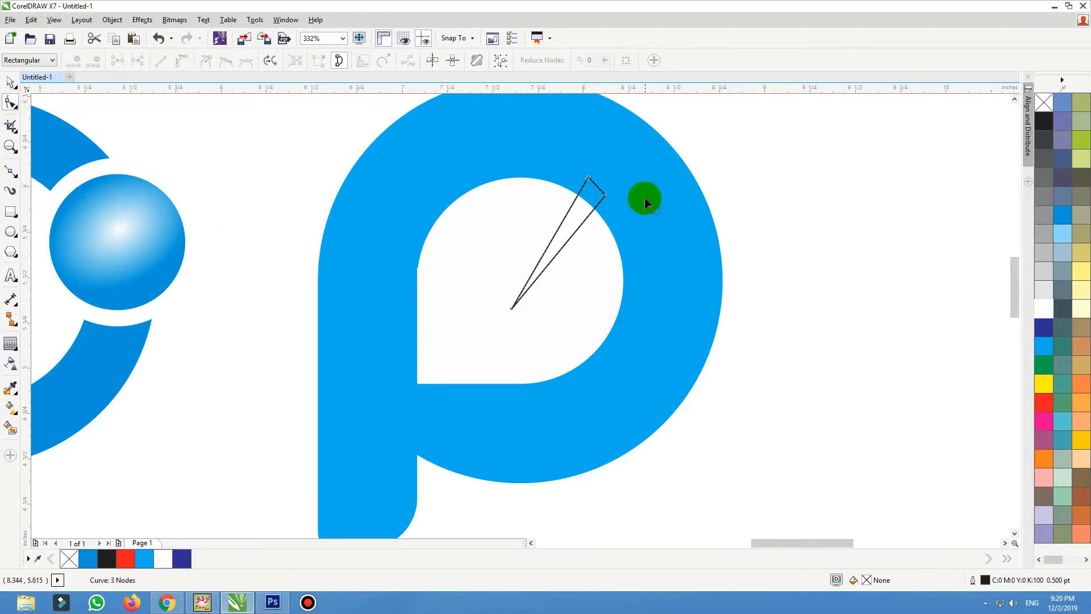
left_click_drag(660, 148, 388, 373)
scroll(554, 209, "up", 2)
left_click(182, 61)
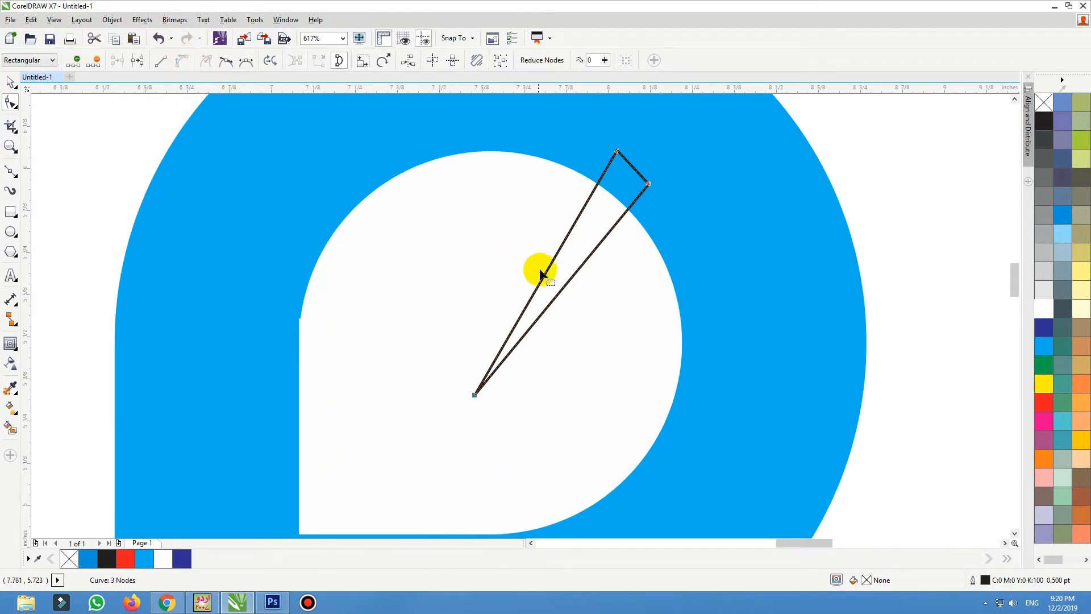
mouse_move(544, 277)
left_mouse_down()
mouse_move(522, 265)
mouse_move(545, 282)
left_mouse_up()
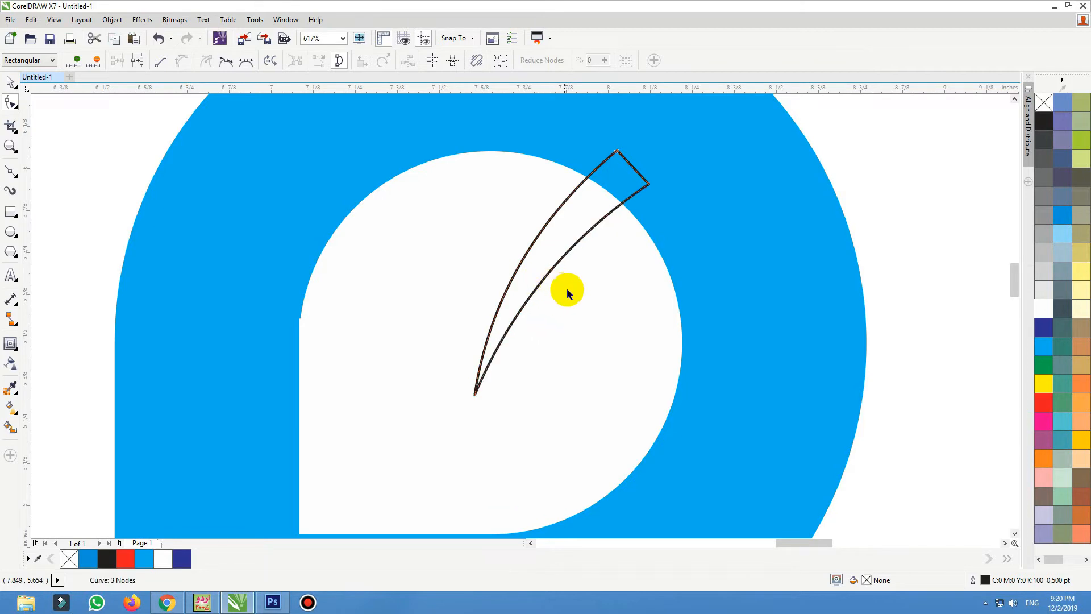
key("space")
scroll(568, 288, "down", 2)
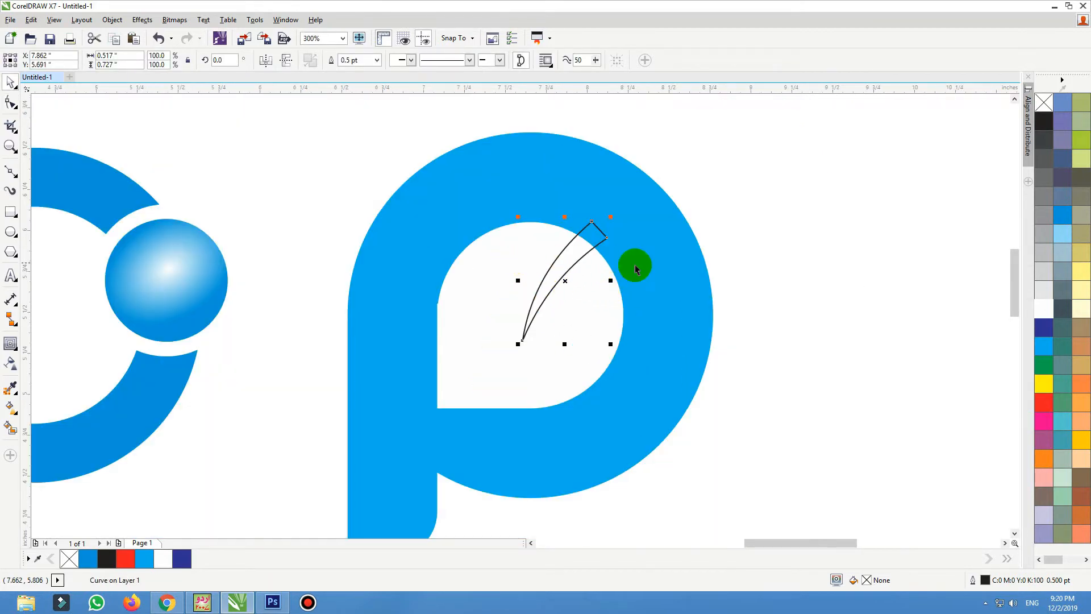
Fill the curved vein shape with black and remove its outline.
left_click(1059, 219)
left_click(1045, 328)
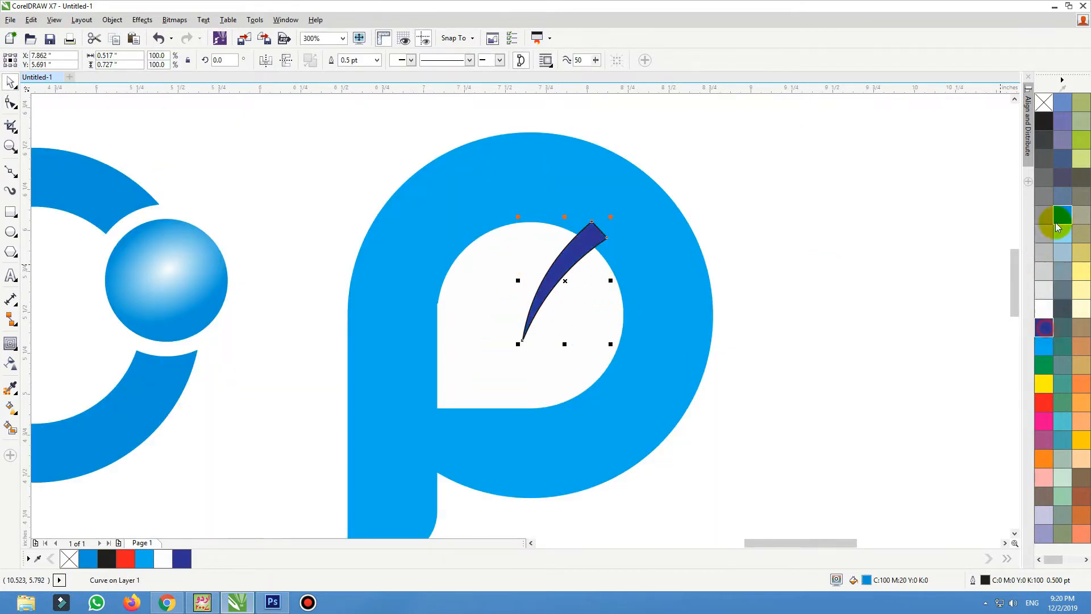
left_click(1044, 120)
right_click(1043, 102)
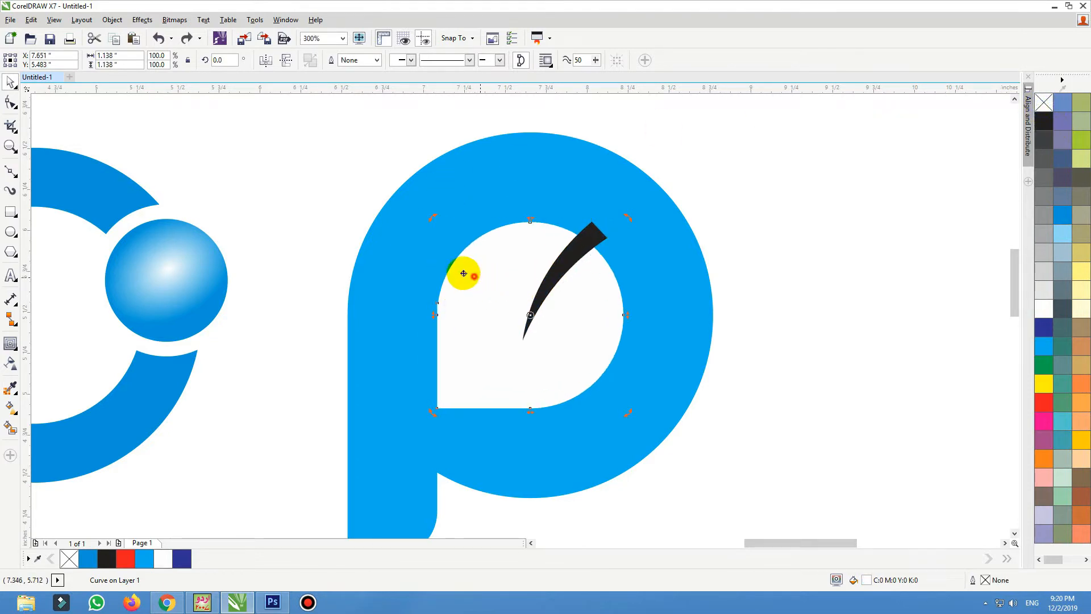
Trim the white counter with the black vein shape and delete the black shape, leaving a leaf-like cut.
left_click(603, 262)
left_click(540, 243, "shift")
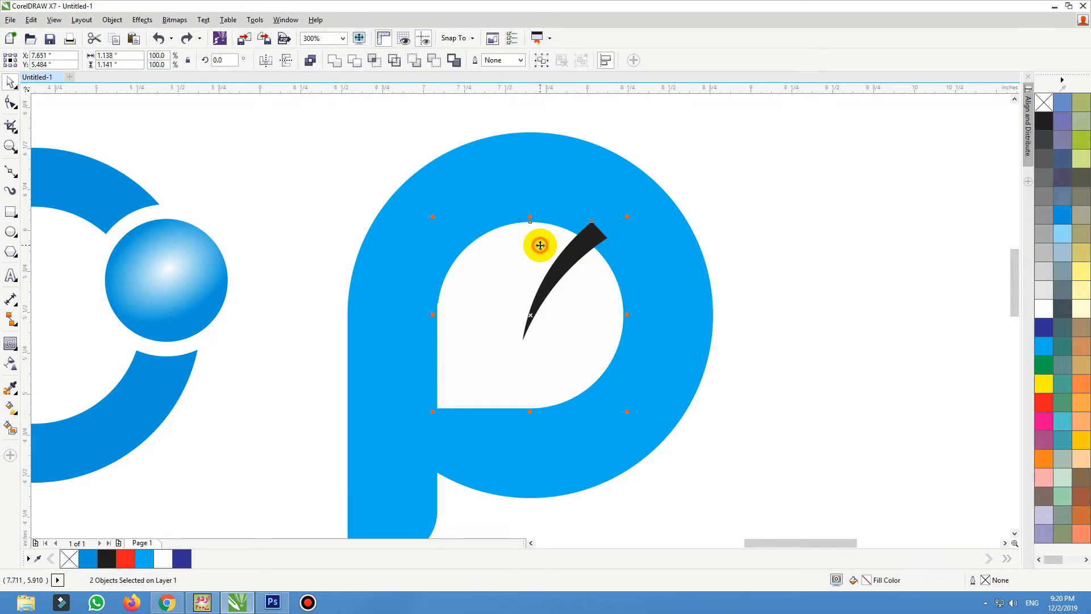
left_click(356, 61)
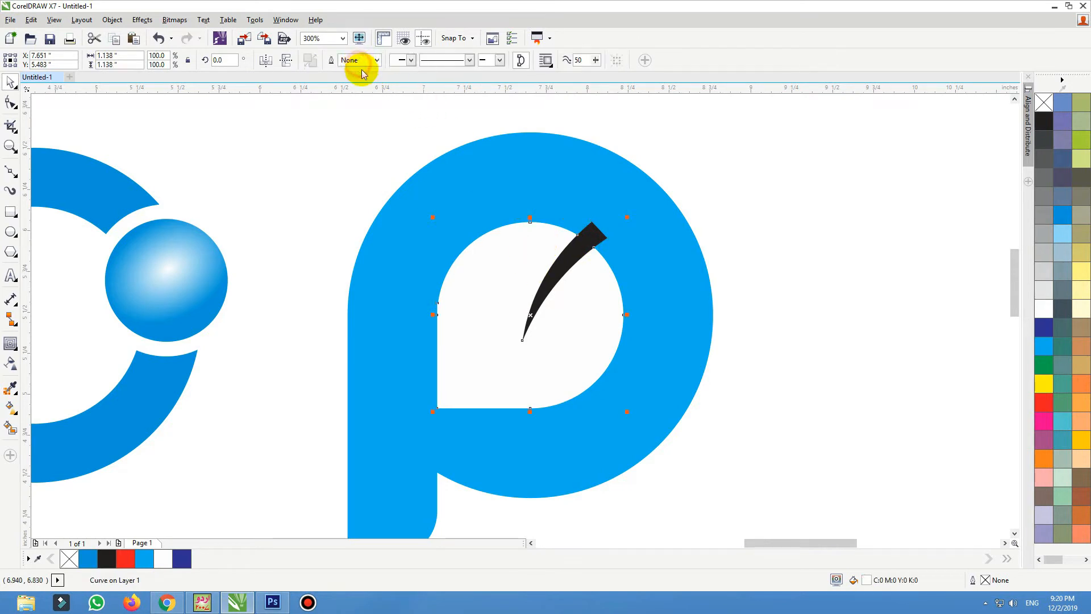
left_click(731, 145)
left_click(588, 237)
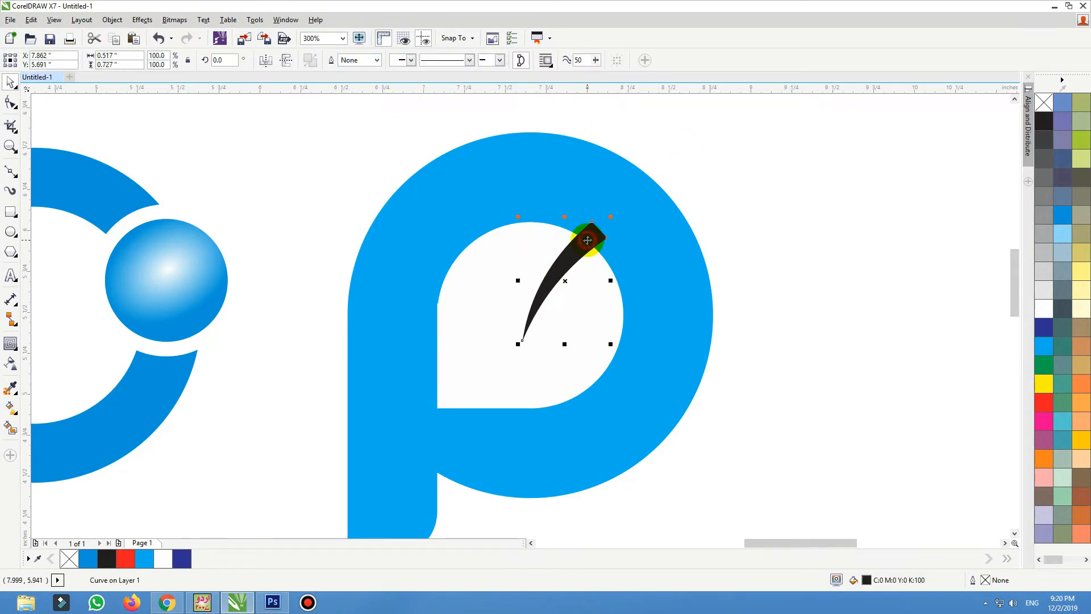
key("Delete")
left_click_drag(595, 304, 571, 305)
key("ctrl+z")
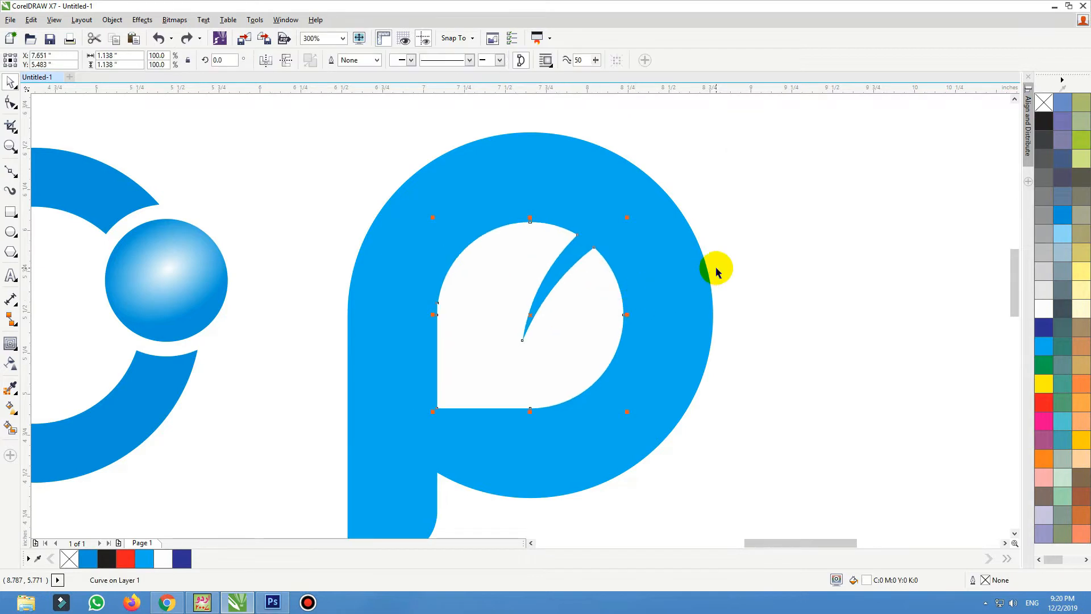
Move the thick cyan P with its white counter about 0.1 inch right and 0.3 inch down.
scroll(716, 269, "down", 2)
left_click(773, 219)
key("F2")
left_click_drag(773, 219, 915, 125)
left_click_drag(887, 202, 896, 226)
left_click(934, 163)
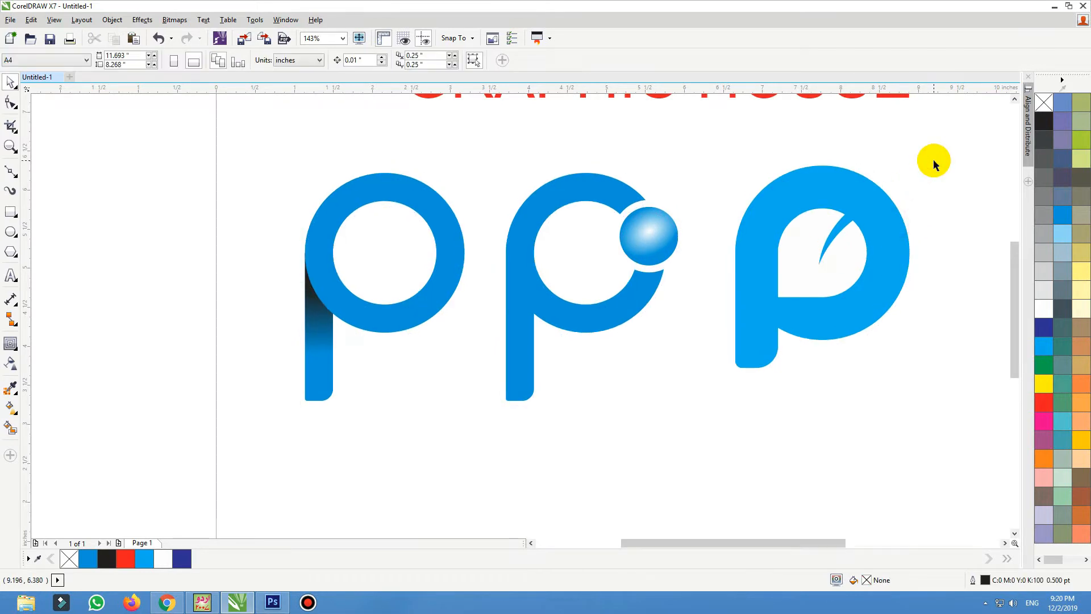
Try other fills on the thick P and settle on yellow-green (C40 M0 Y100 K0).
left_click(901, 250)
left_click(1044, 329)
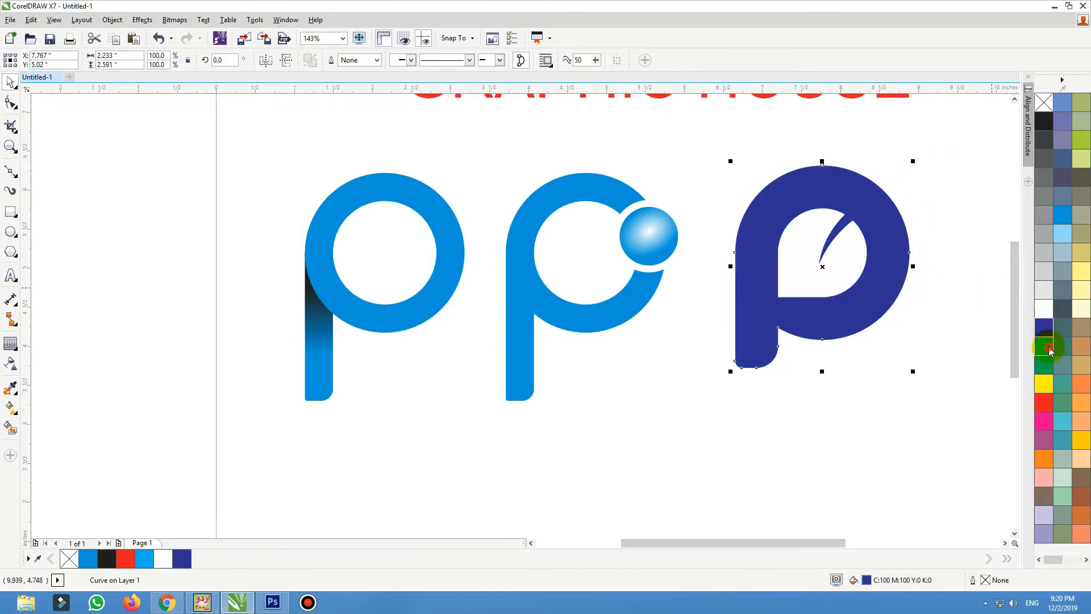
left_click(1048, 349)
left_click(1081, 138)
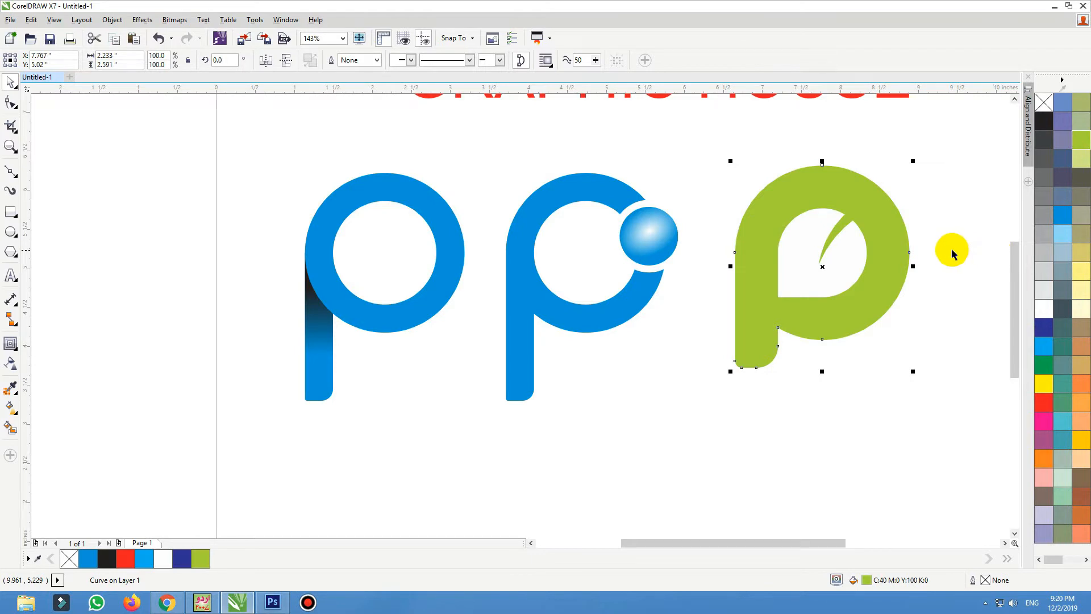
left_click(981, 207)
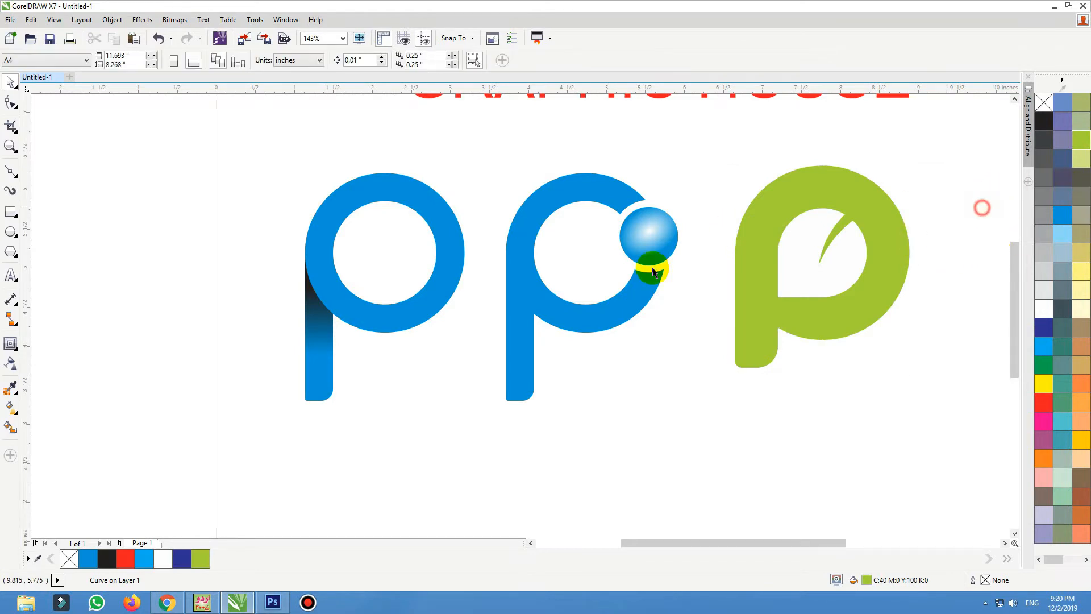
Draw a circle about 3.26 inches in diameter below the green P and fill it with medium grey.
left_click(877, 286)
scroll(690, 271, "down", 1)
left_click(839, 304)
key("F2")
left_click_drag(886, 212, 409, 453)
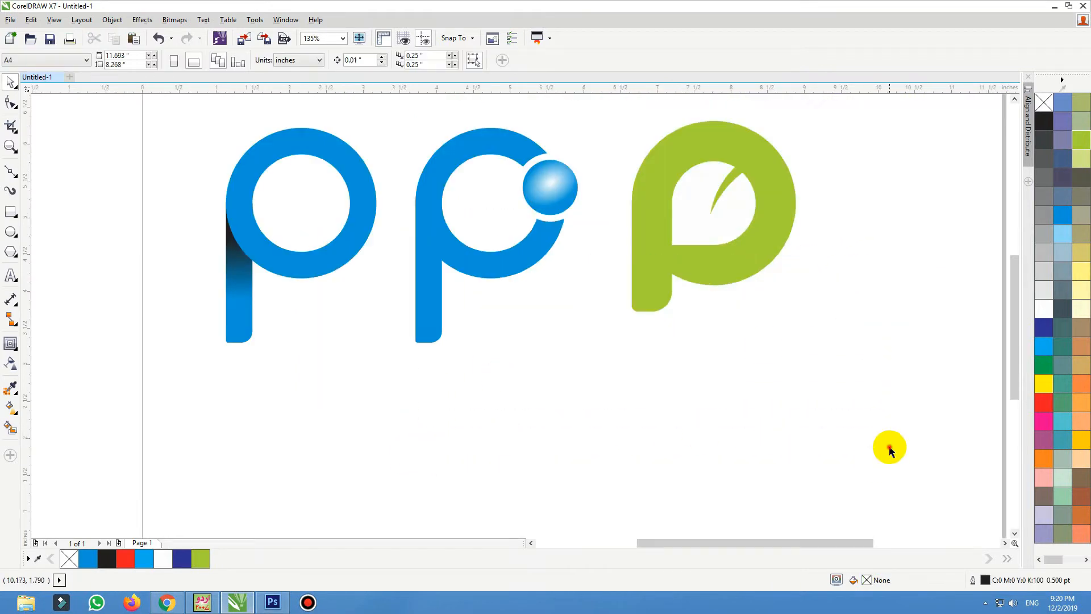
left_click_drag(889, 445, 610, 121)
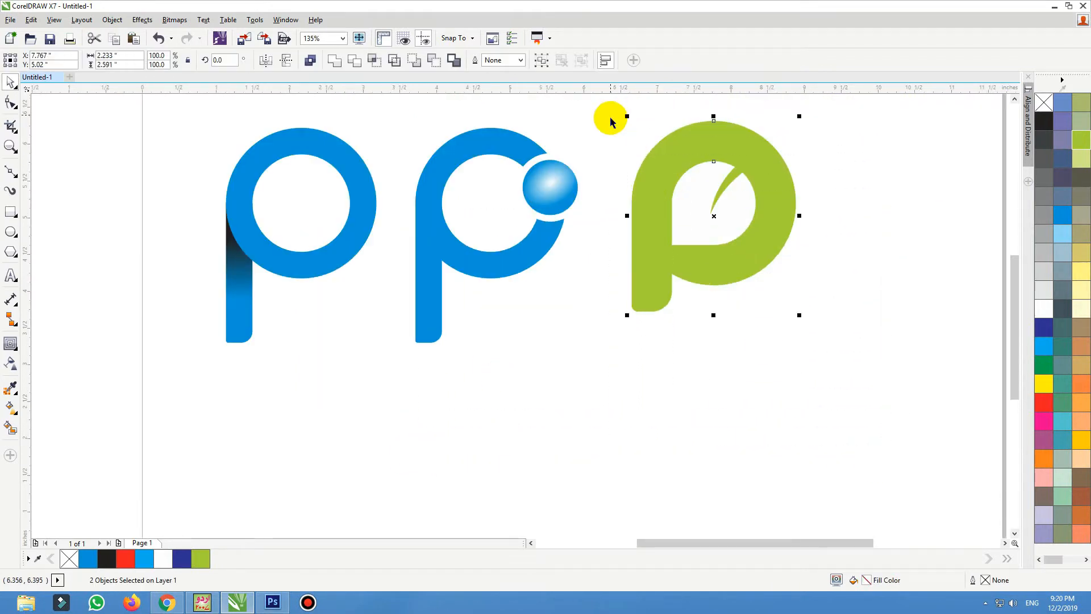
left_click(11, 231)
left_click_drag(858, 334, 618, 537)
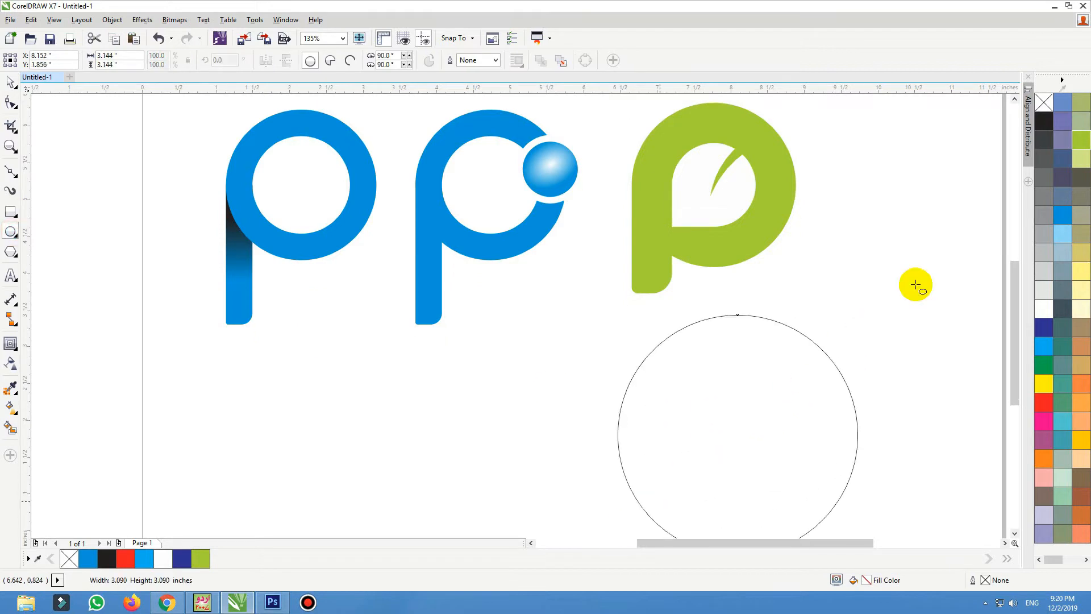
key("space")
left_click(1040, 176)
left_click(1044, 240)
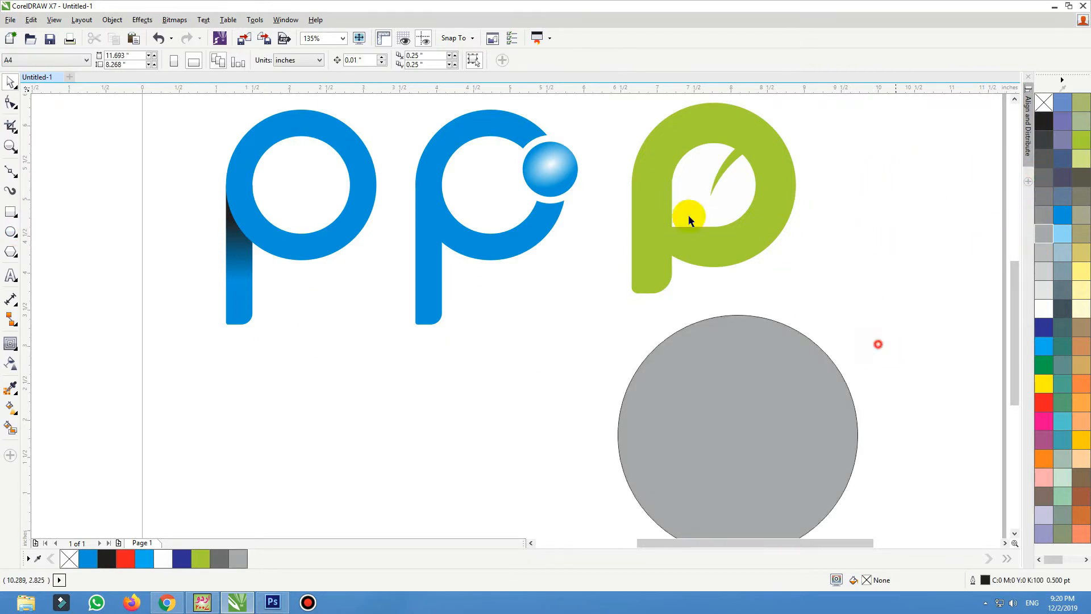
Group the green P with its white leaf counter and place a copy of the group on the grey circle.
left_click_drag(879, 343, 619, 90)
key("ctrl+g")
left_click_drag(707, 185, 735, 417)
Remove the outline from the grey circle.
left_click(831, 438)
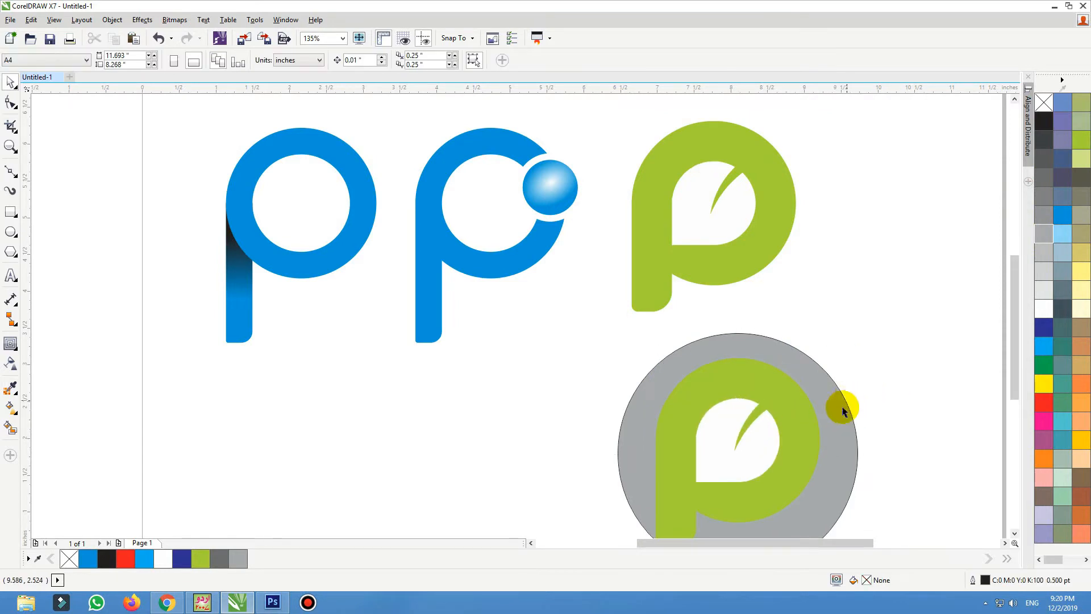
key("shift+F2")
right_click(1048, 101)
left_click(841, 127)
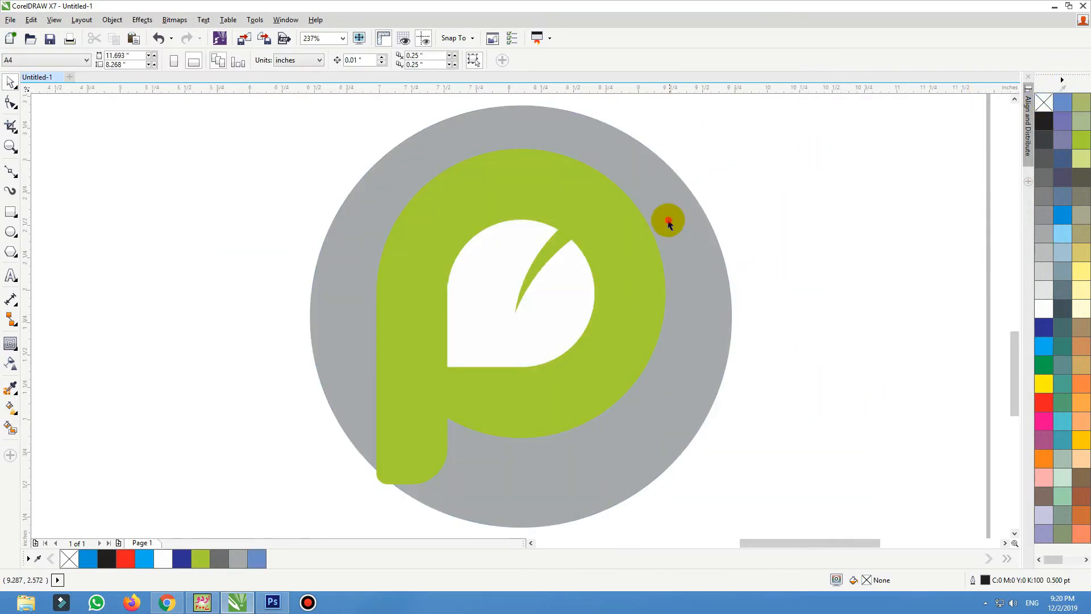
Recolour the copied P white and its leaf green, scale the group to 87.6% and centre it in the grey circle.
left_click(636, 227)
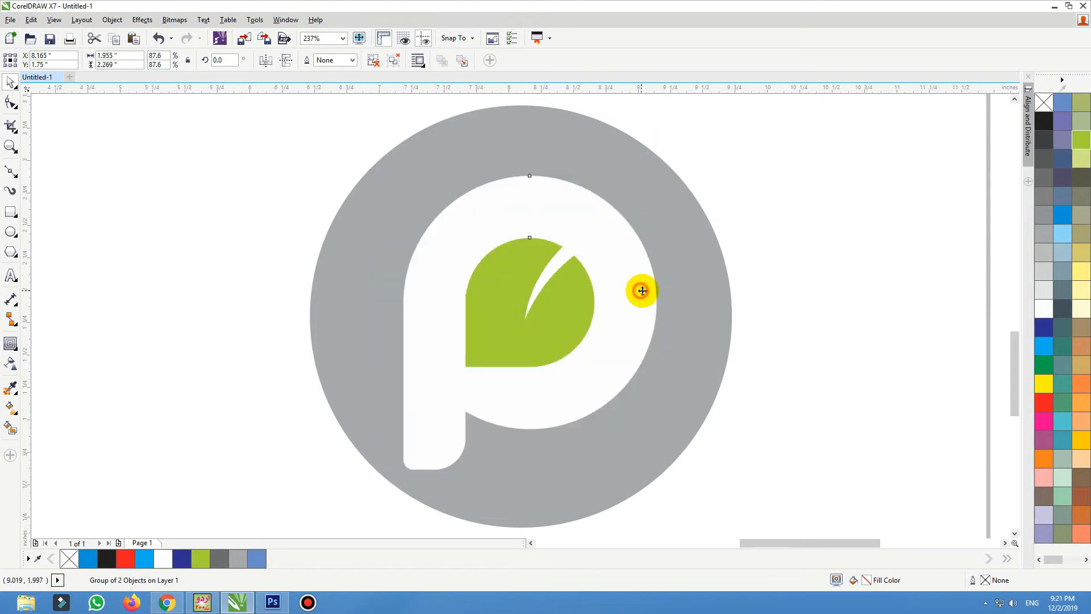
left_click_drag(640, 290, 643, 292)
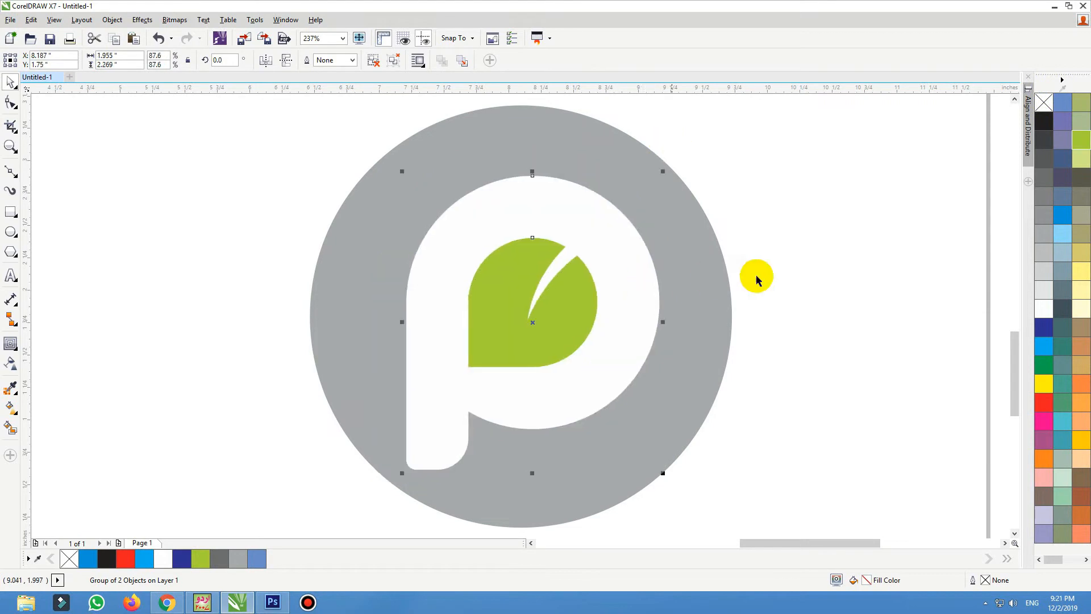
left_click(756, 279)
Scale the grey circle and its P together to about 2.47 inches and move them to the lower right of the green P.
key("F4")
left_click_drag(793, 303, 519, 544)
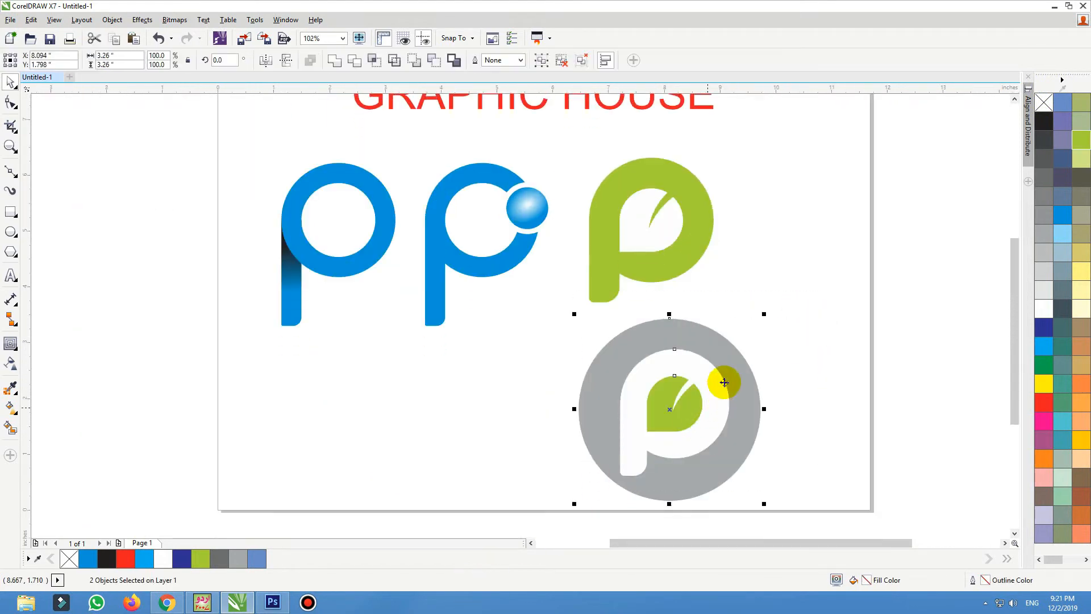
left_click_drag(766, 315, 743, 323)
left_click_drag(706, 402, 792, 327)
left_click_drag(787, 329, 793, 346)
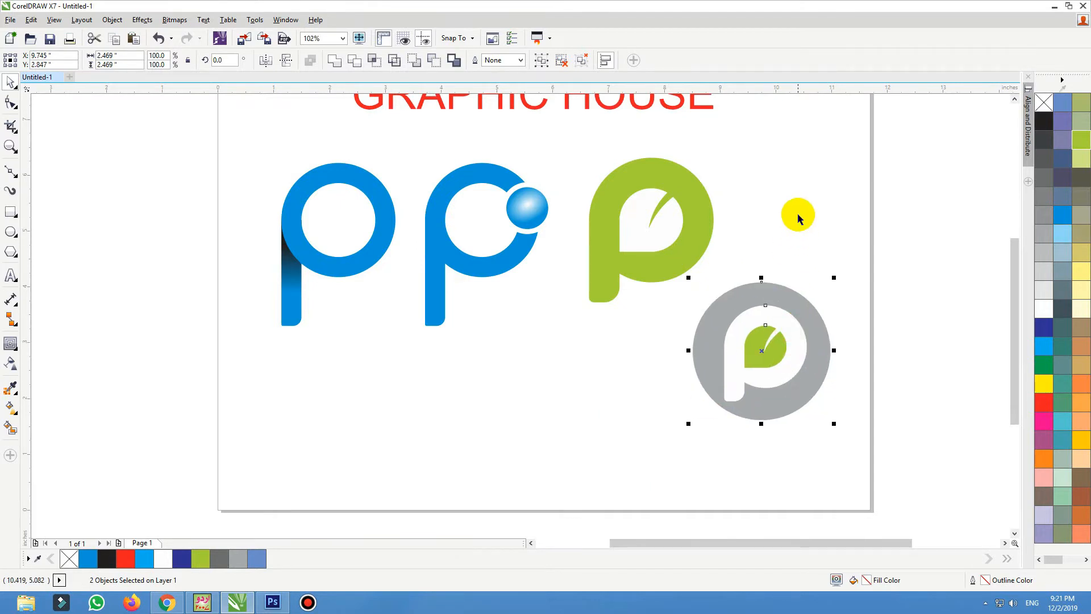
left_click_drag(757, 316, 760, 313)
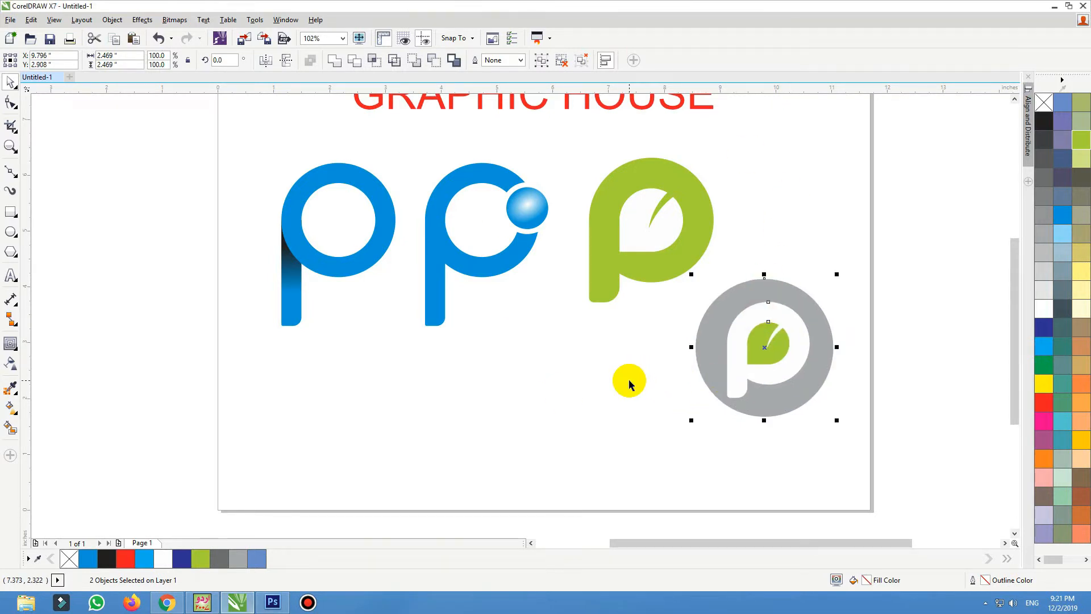
left_click(611, 374)
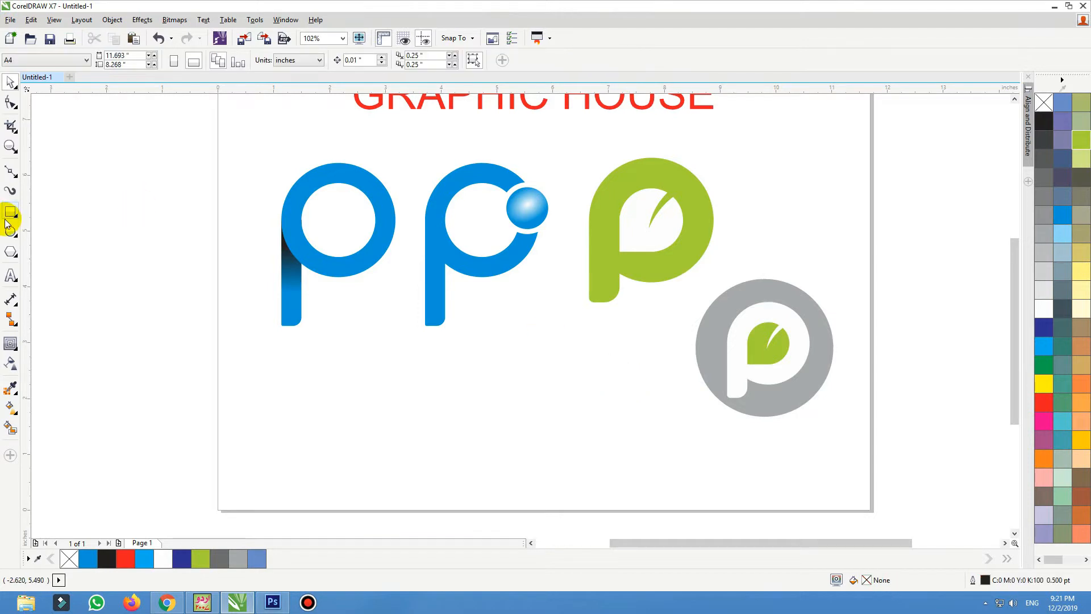
Draw a six-sided polygon about 2.30 × 2.66 inches in the empty area below the lettermarks.
left_click(12, 253)
left_click(19, 257)
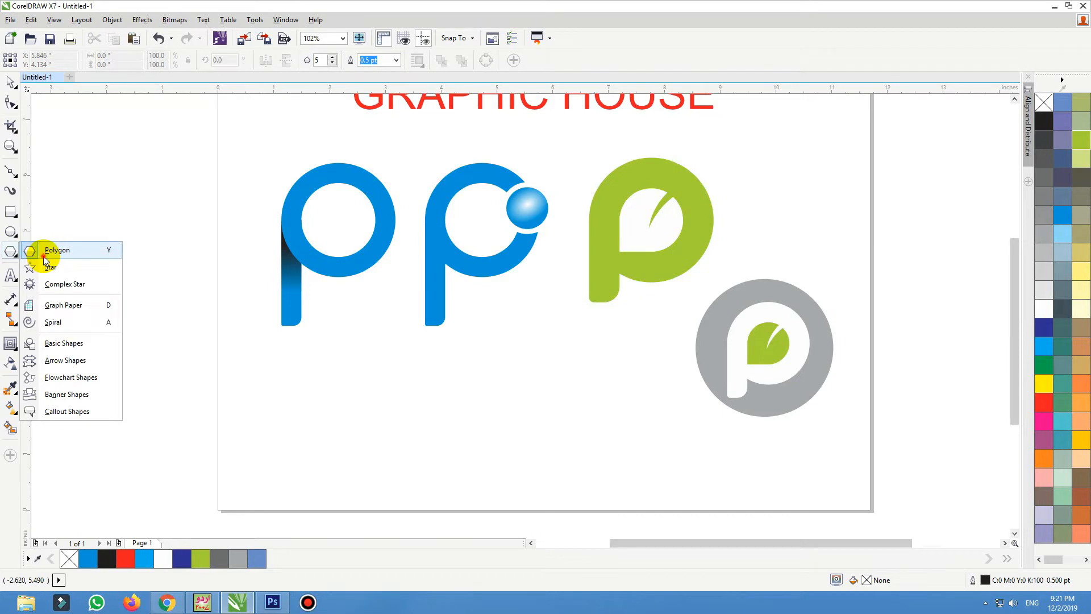
left_click(44, 256)
left_click_drag(509, 343, 614, 487)
key("F2")
left_click_drag(763, 269, 391, 515)
left_click(332, 58)
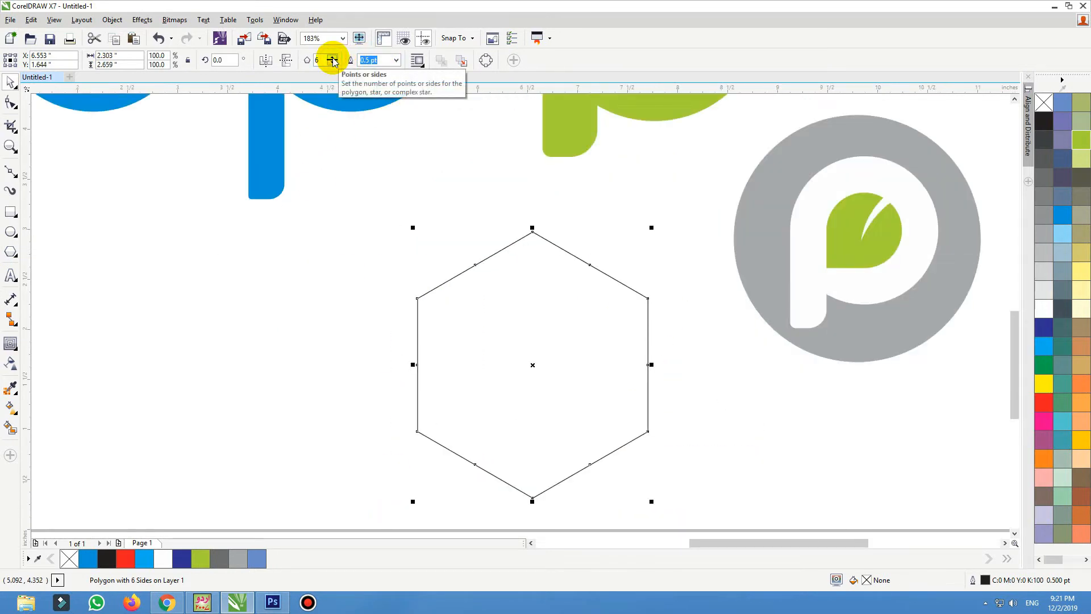
Try joining the hexagon's curves with Join Curves in Extend mode at a 2.0-inch gap tolerance.
left_click(254, 20)
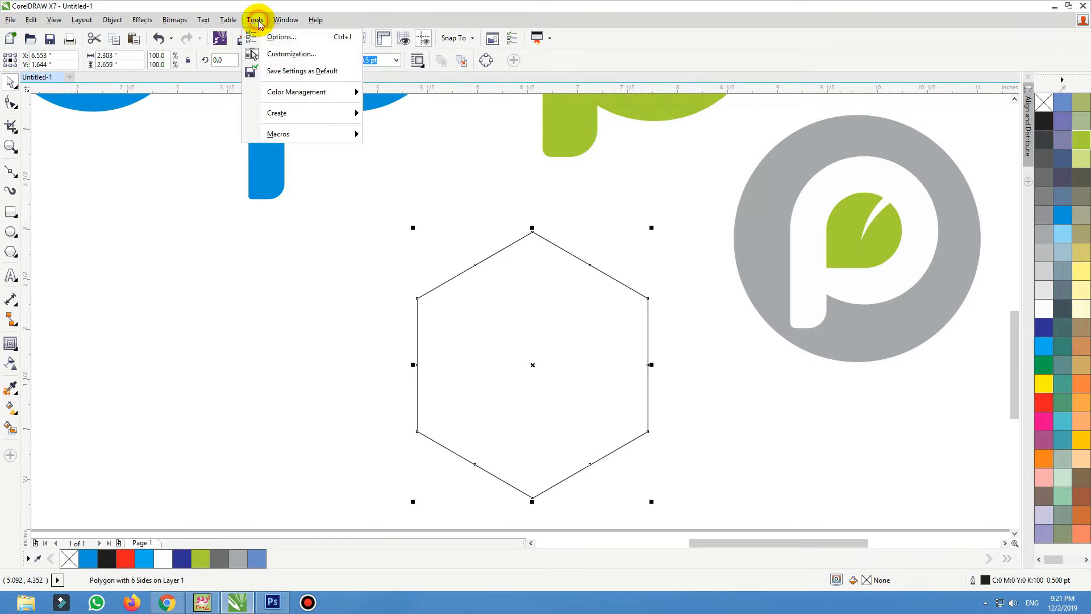
mouse_move(284, 20)
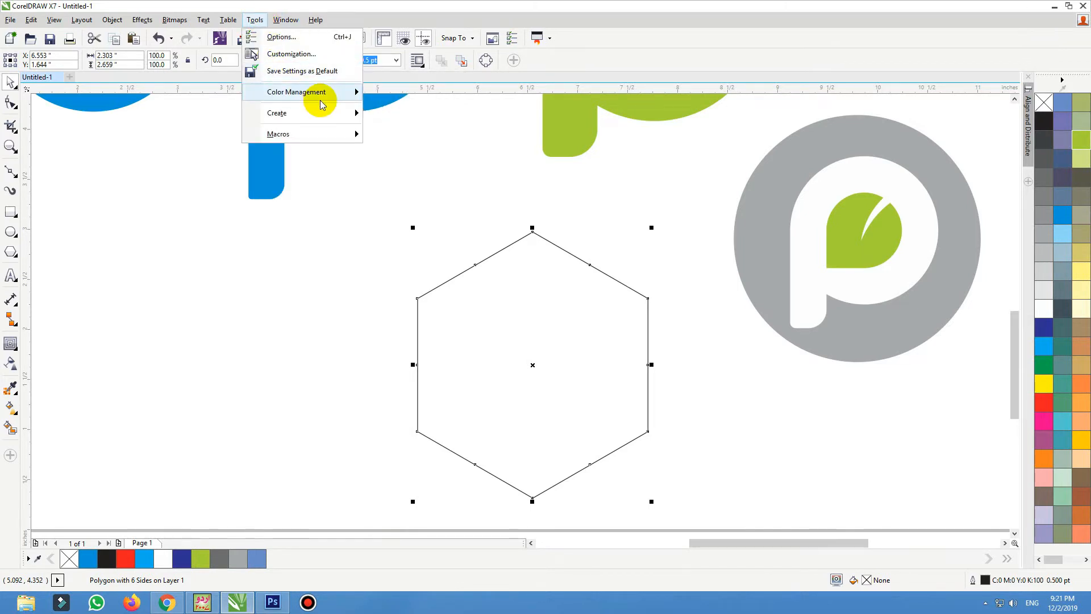
mouse_move(319, 106)
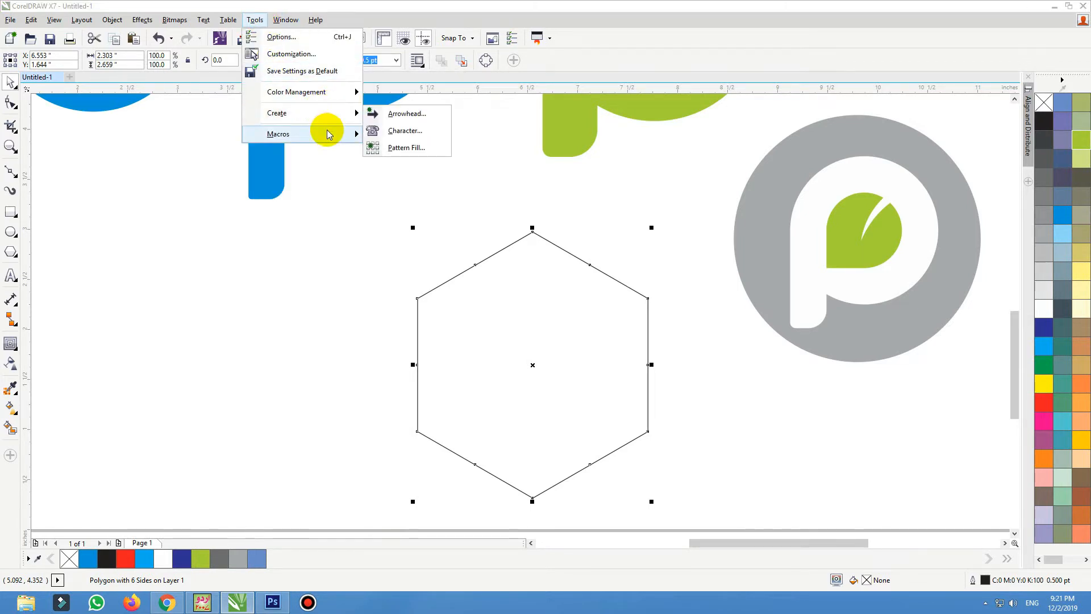
left_click(286, 20)
left_click(287, 21)
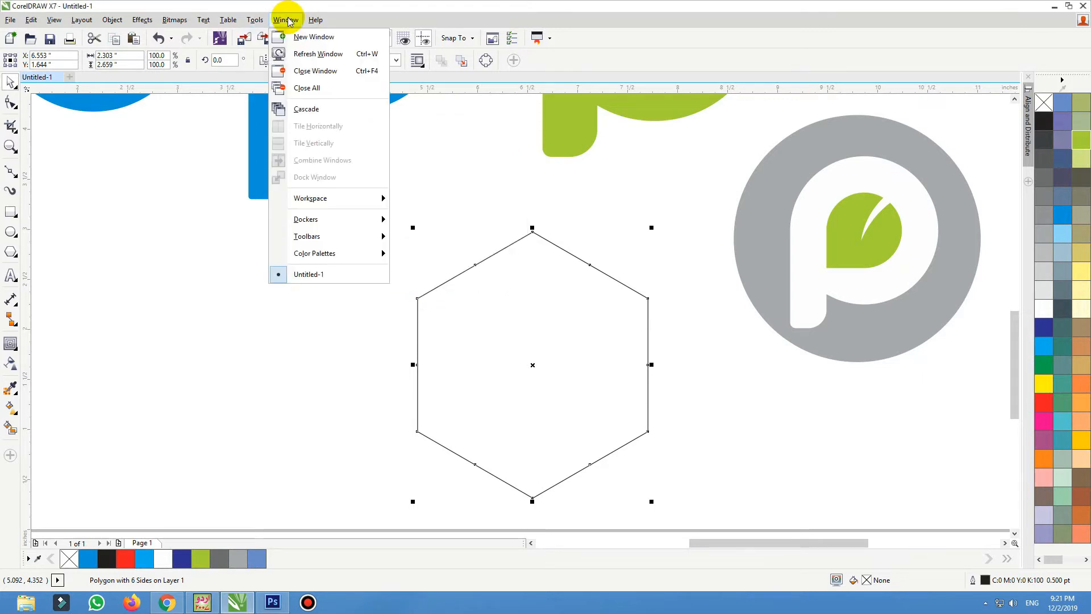
mouse_move(359, 217)
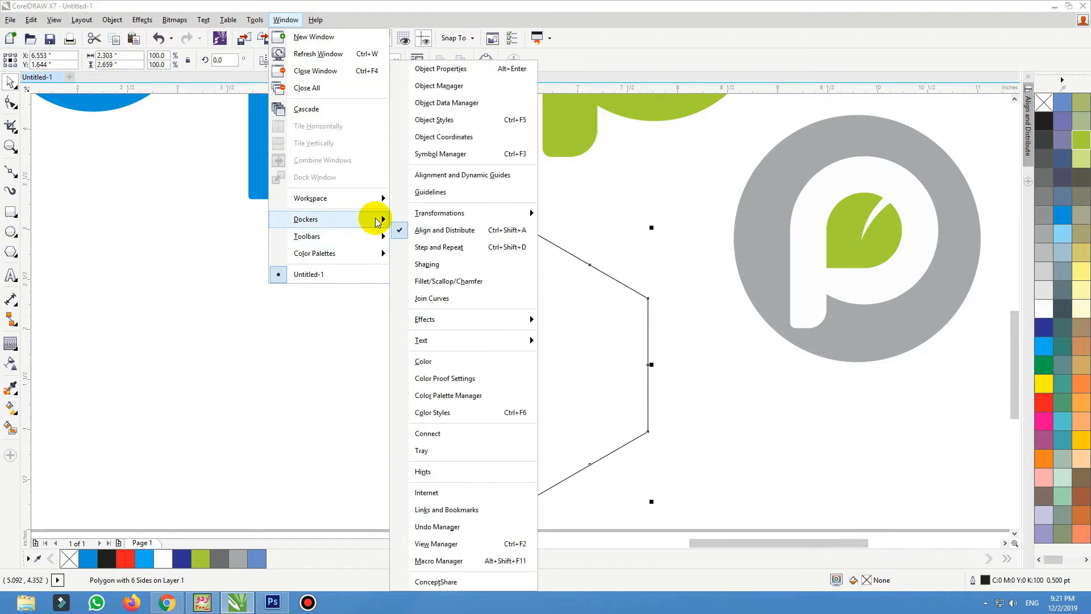
left_click(448, 299)
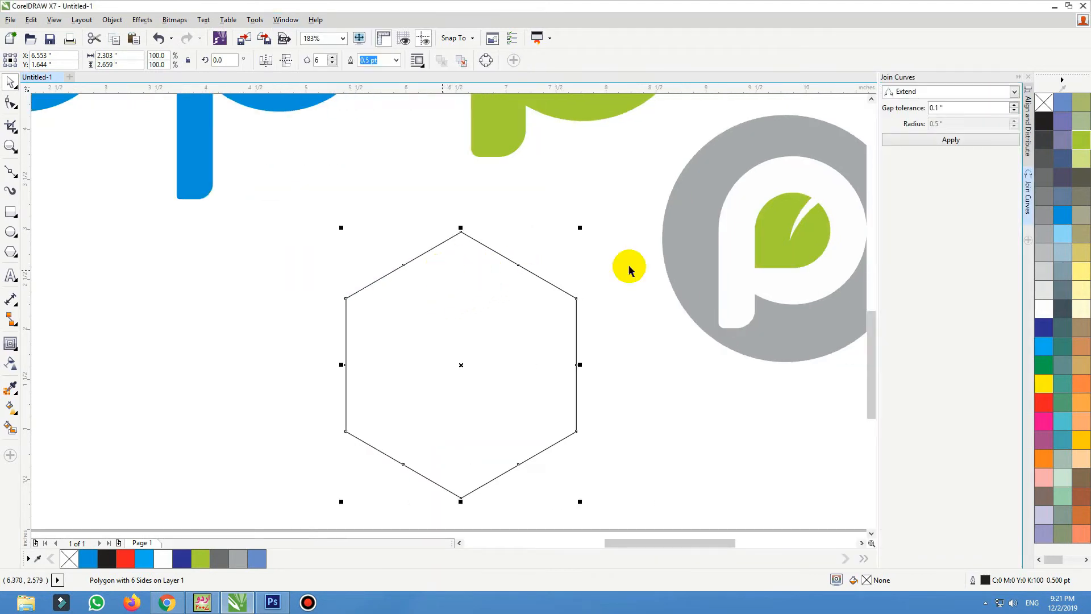
left_click(1014, 105)
left_click(1014, 105)
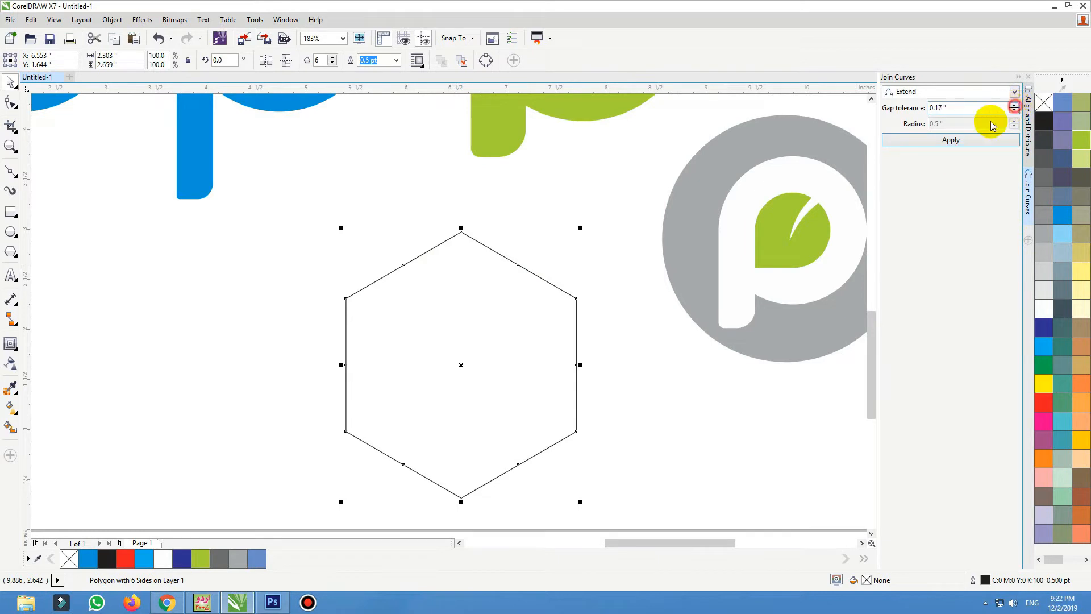
left_click(953, 145)
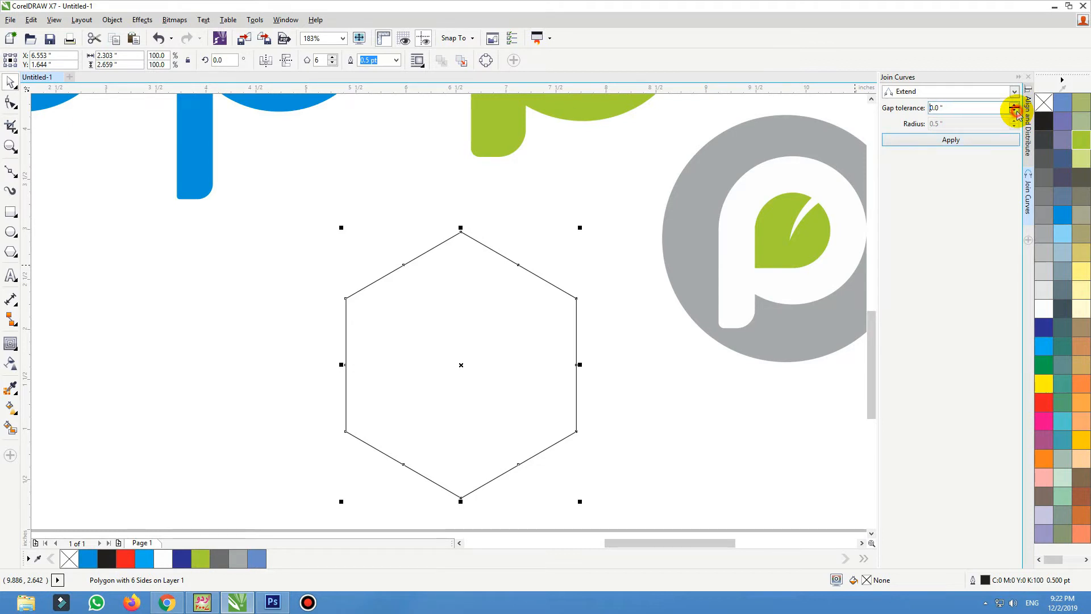
left_click_drag(974, 107, 886, 104)
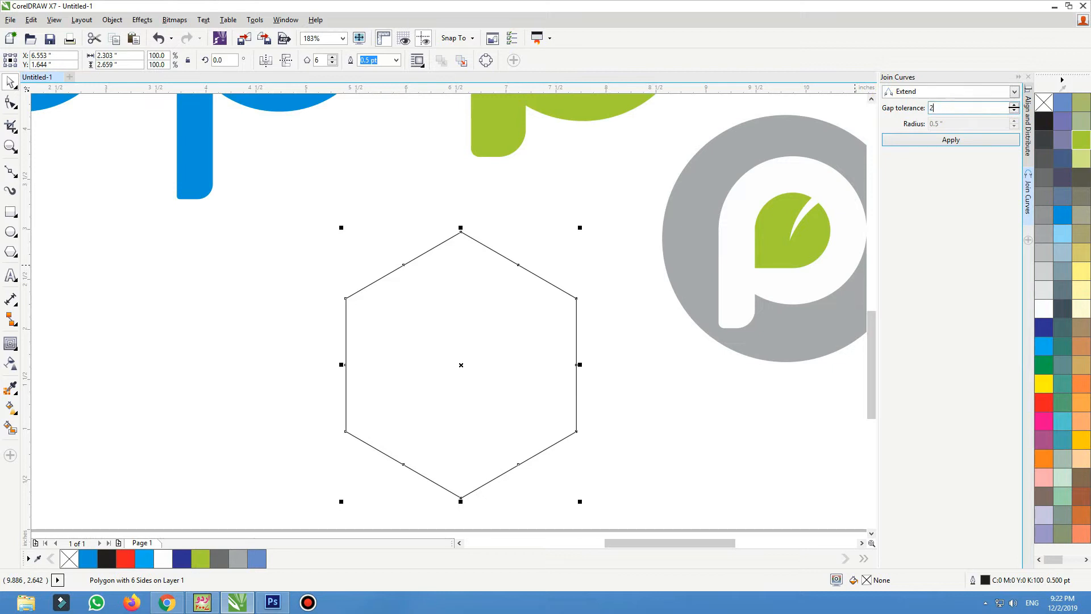
left_click(952, 141)
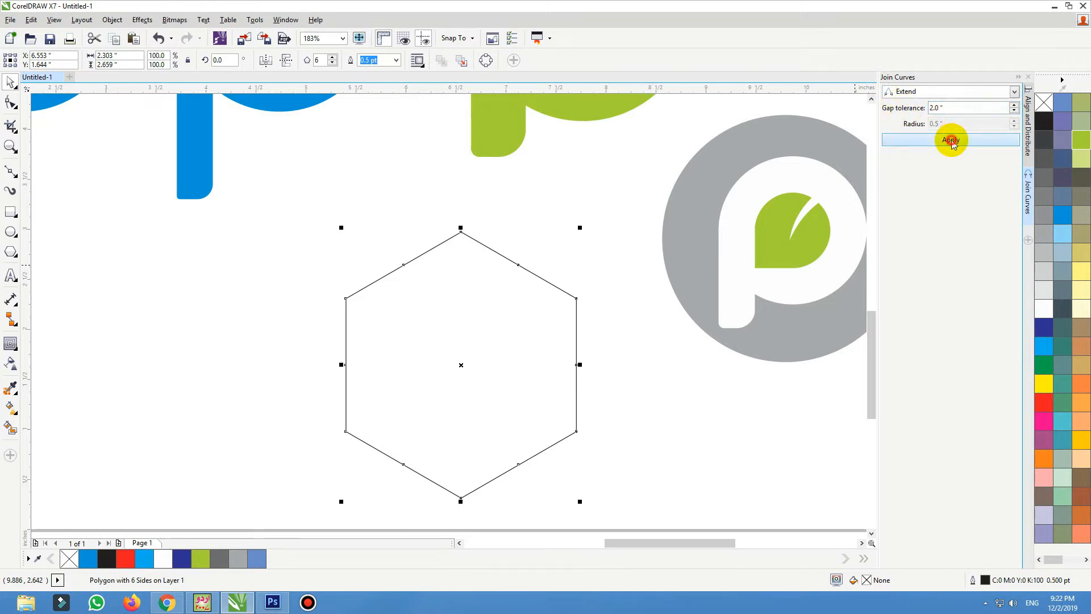
Move the hexagon slightly up and right, and try Join Curves in Fillet mode with a 0.5-inch radius.
left_click_drag(479, 273, 495, 253)
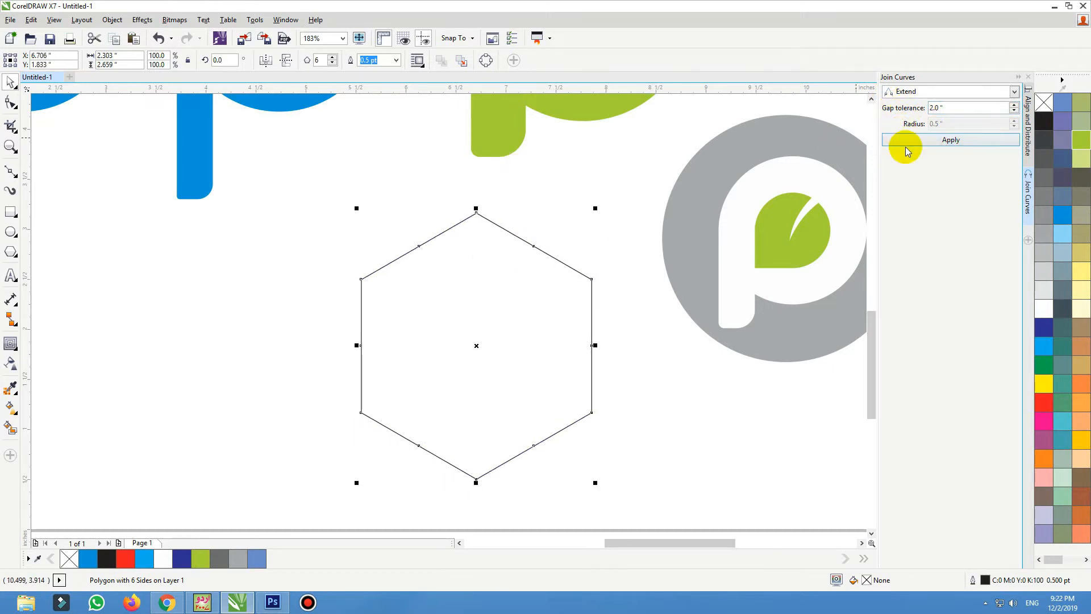
left_click(915, 91)
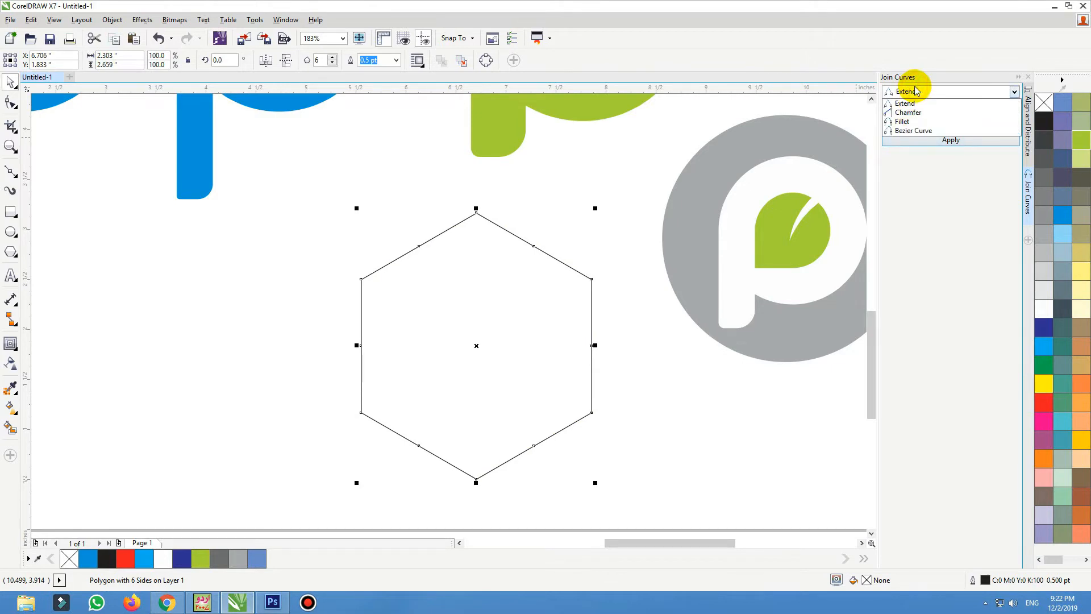
left_click(908, 124)
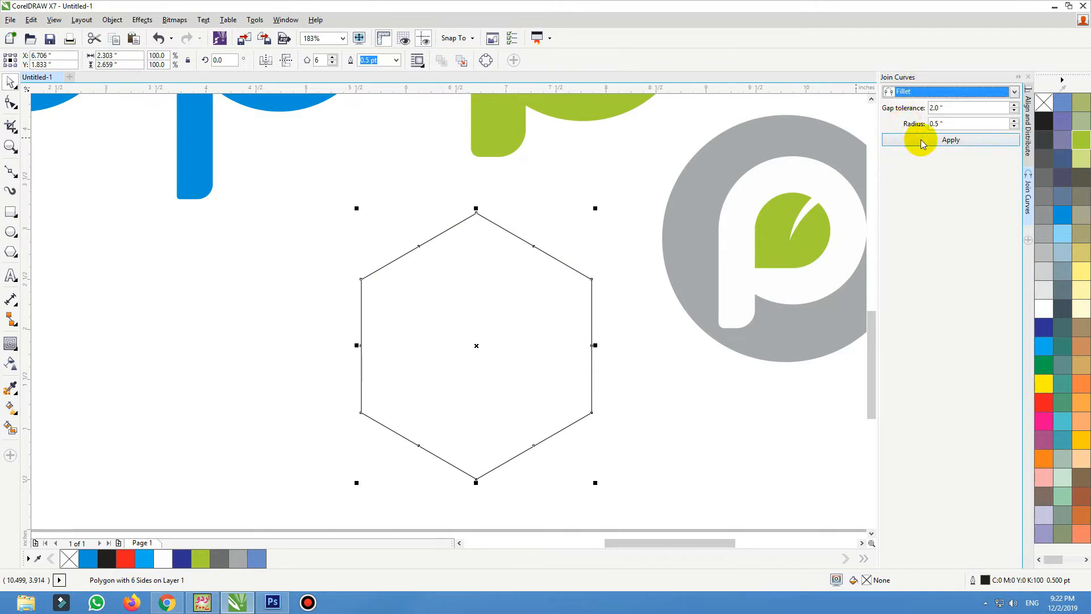
left_click(921, 141)
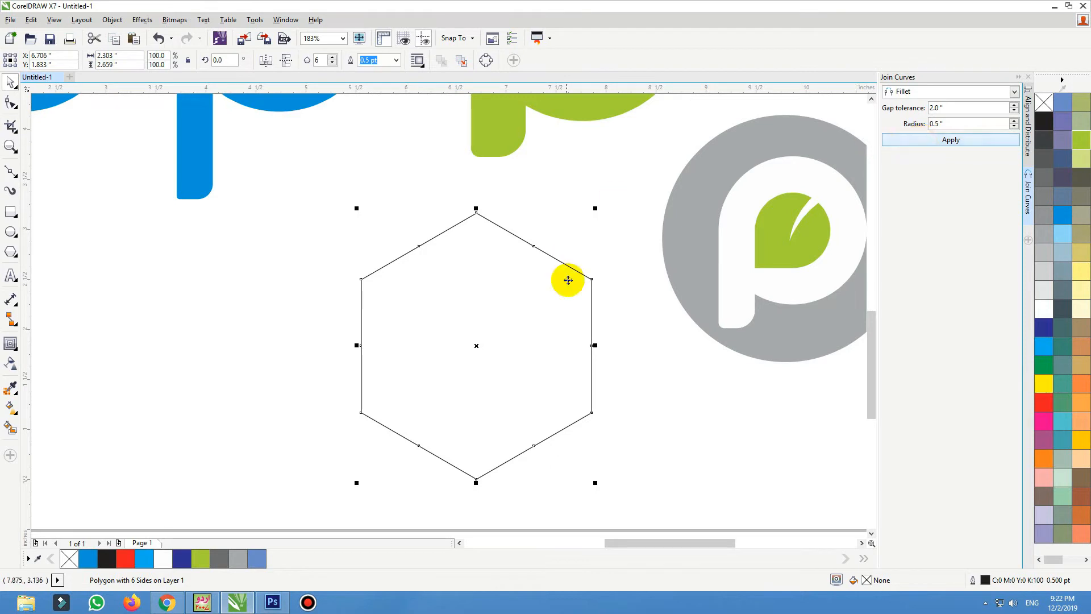
left_click(936, 140)
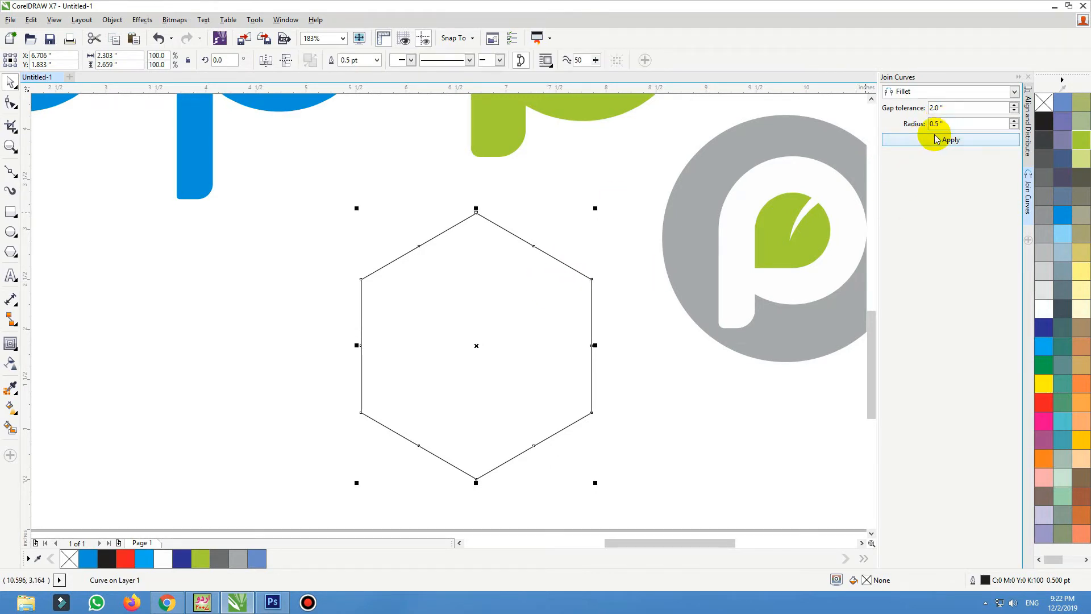
Replace the hexagon with a new six-sided polygon about 2.07 × 2.39 inches below the lettermarks.
key("Delete")
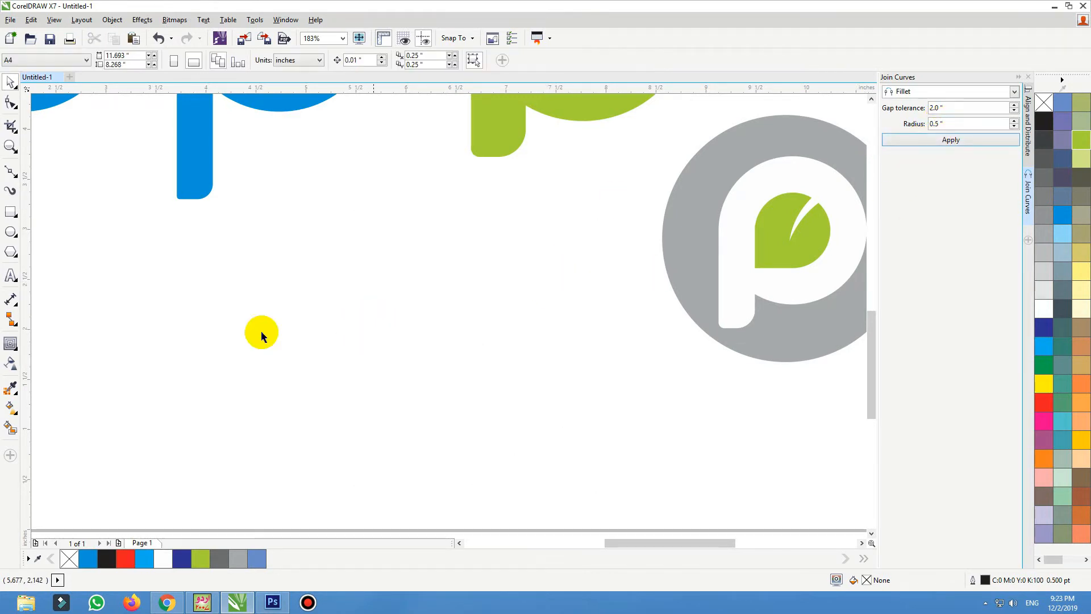
left_click(11, 251)
left_click_drag(300, 254, 523, 496)
key("space")
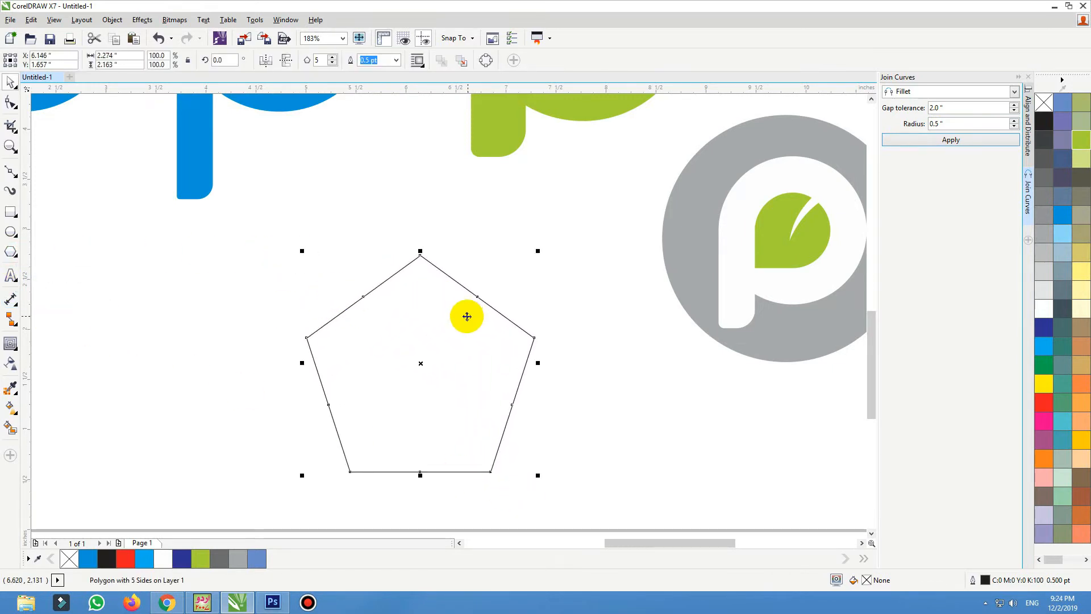
left_click(334, 58)
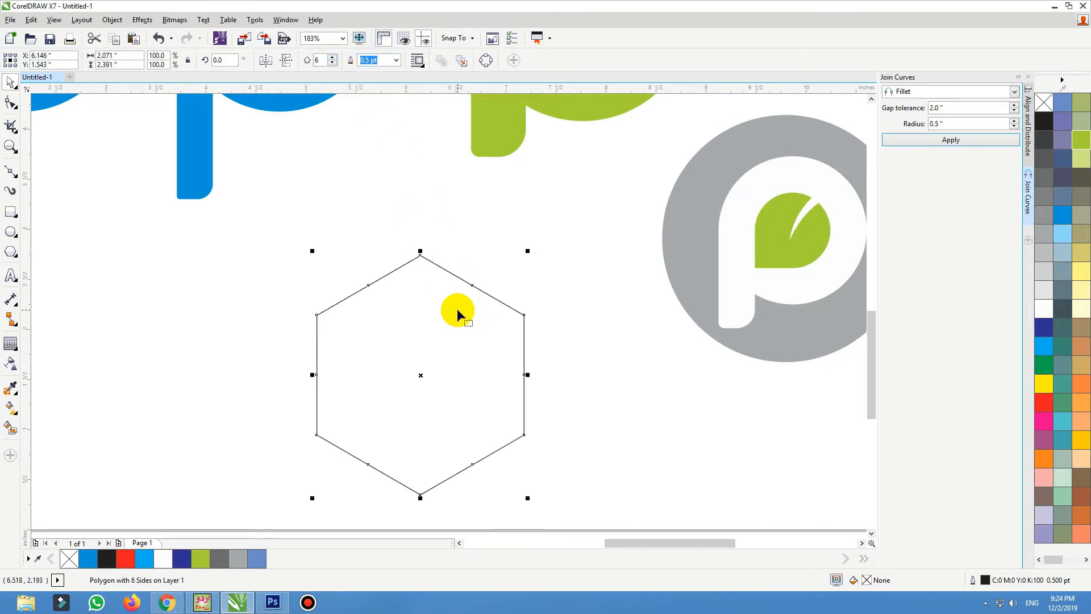
Close the Join Curves docker and move the new hexagon slightly up.
key("F10")
key("space")
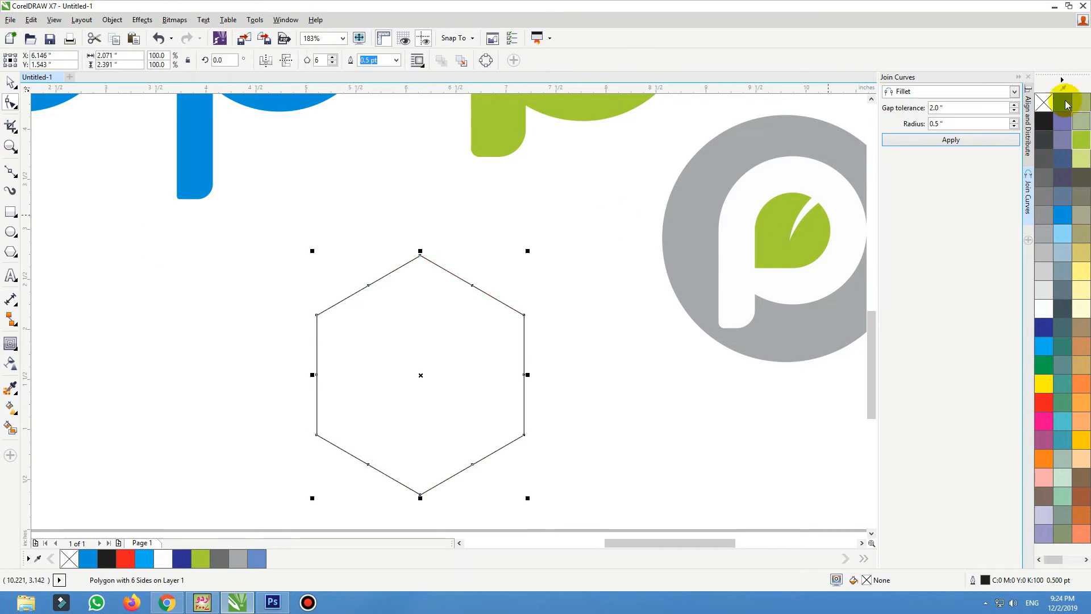
left_click(1028, 77)
left_click_drag(564, 367, 577, 347)
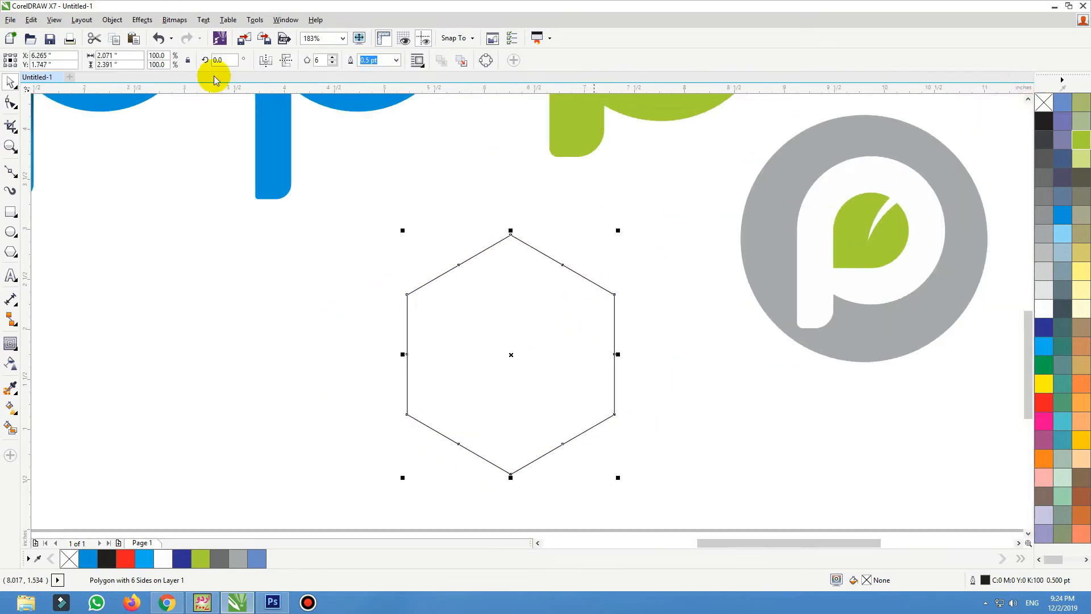
Apply a Fillet/Scallop/Chamfer fillet with a 0.5-inch radius to the hexagon's corners.
left_click(259, 20)
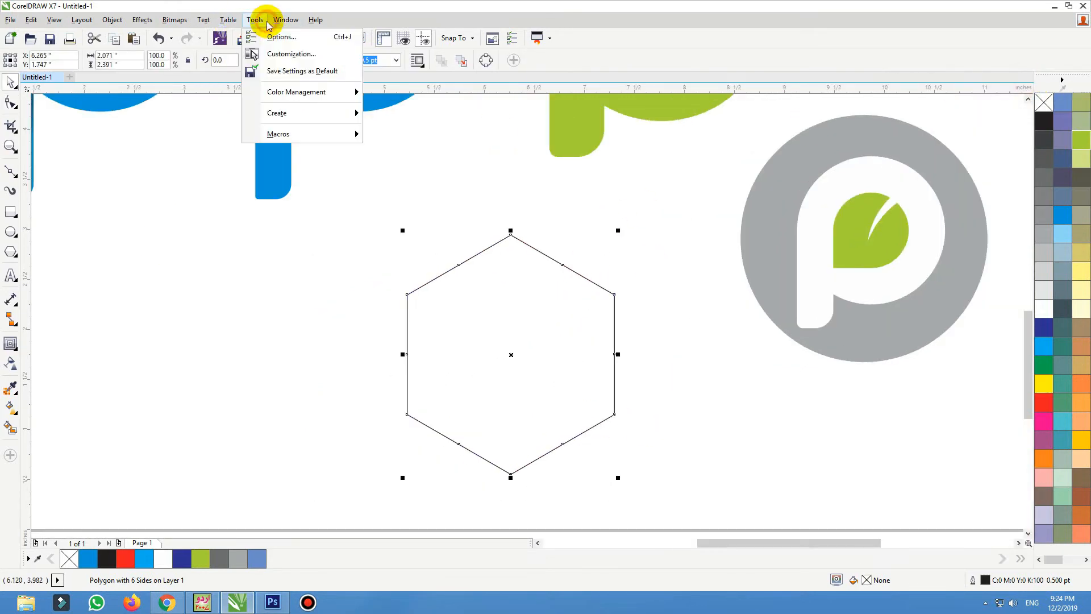
mouse_move(278, 20)
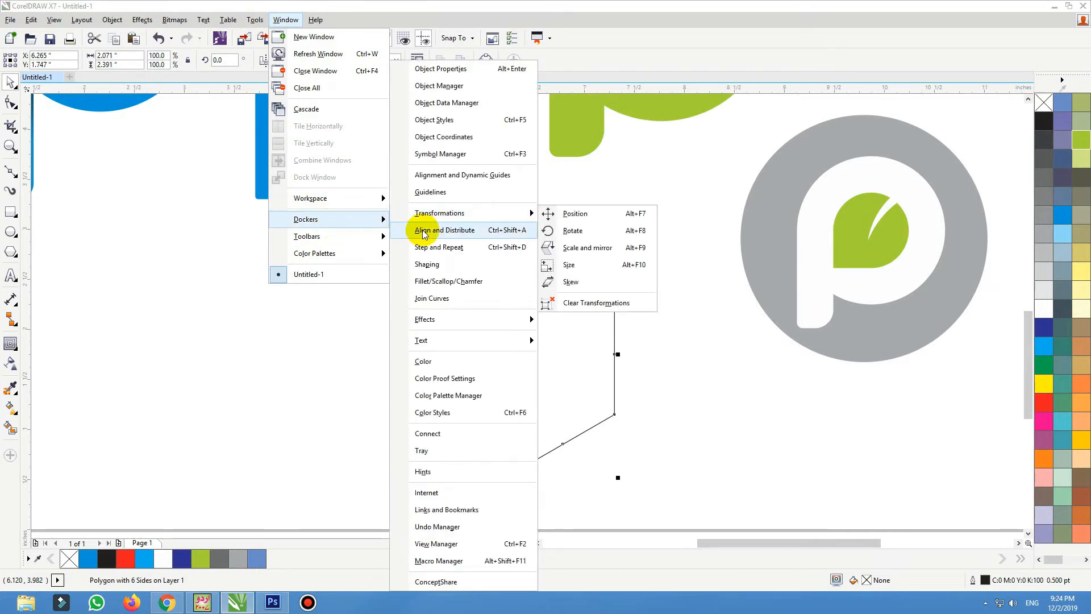
left_click(443, 284)
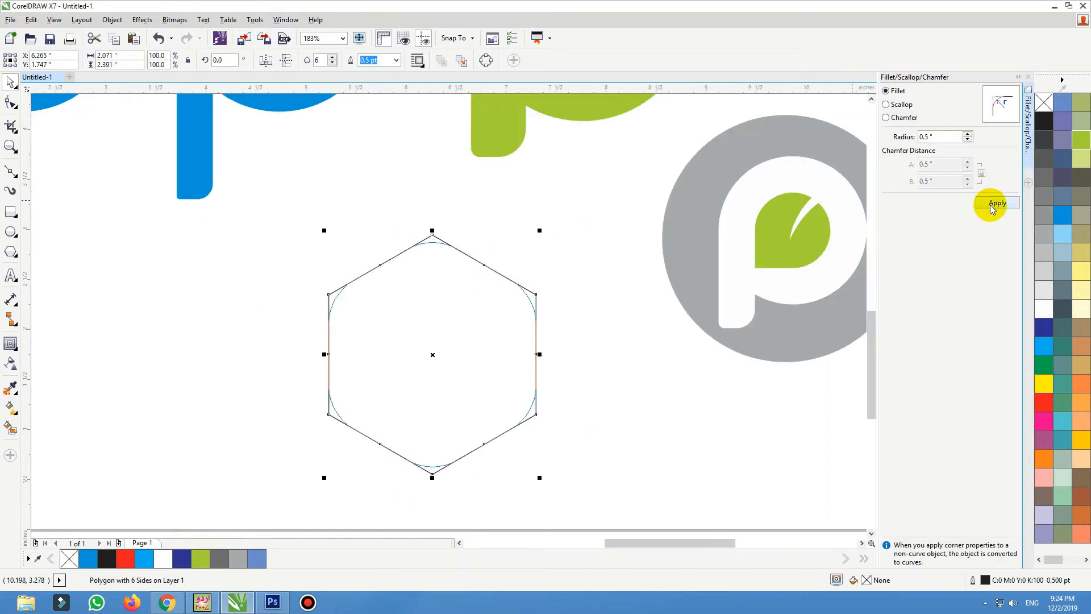
left_click(990, 204)
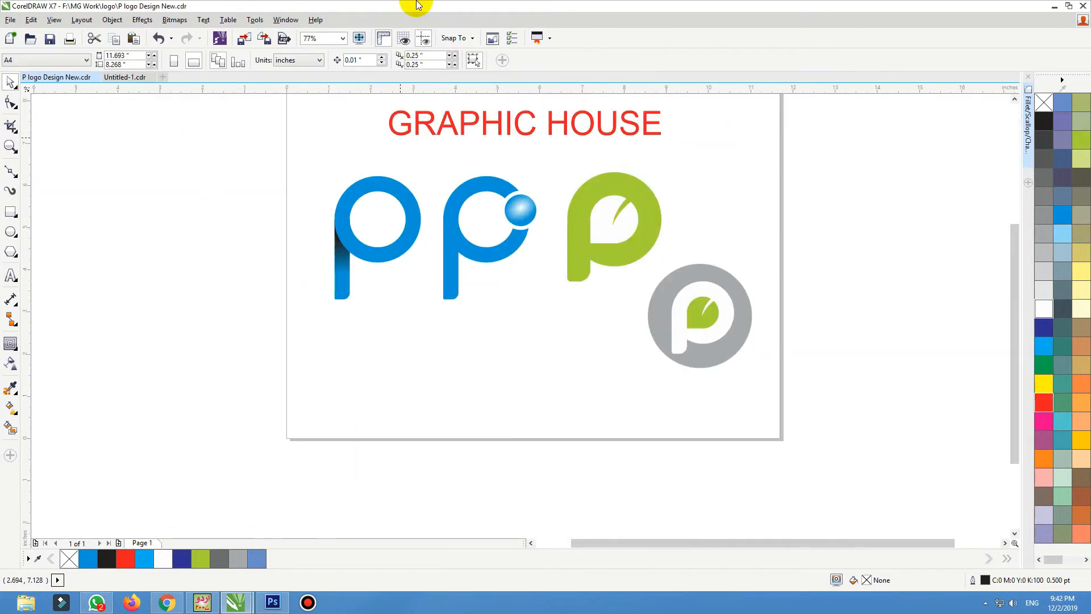
Draw a six-sided polygon about 2.08 × 2.40 inches below the lettermarks, to the left of the grey badge.
mouse_move(418, 6)
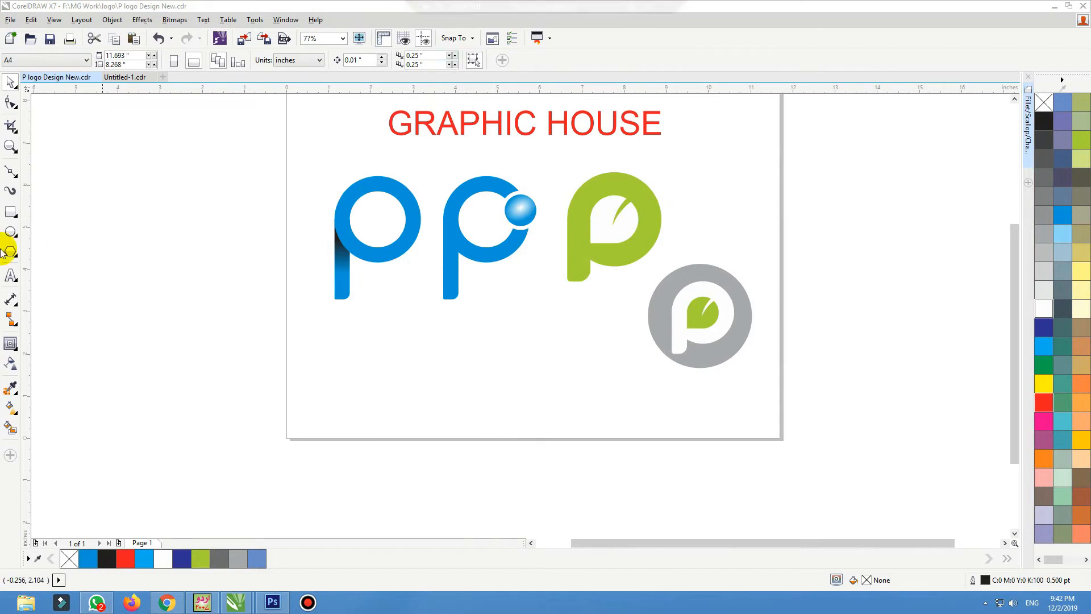
left_click(10, 251)
left_click_drag(501, 324, 596, 411)
scroll(356, 290, "up", 2)
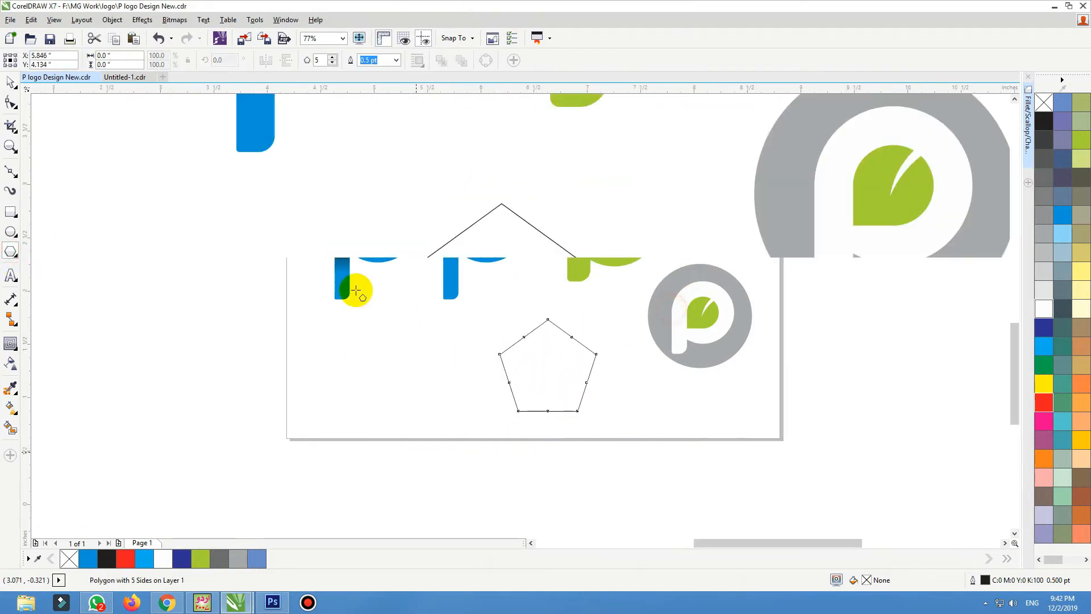
left_click(332, 56)
left_click_drag(478, 299, 477, 281)
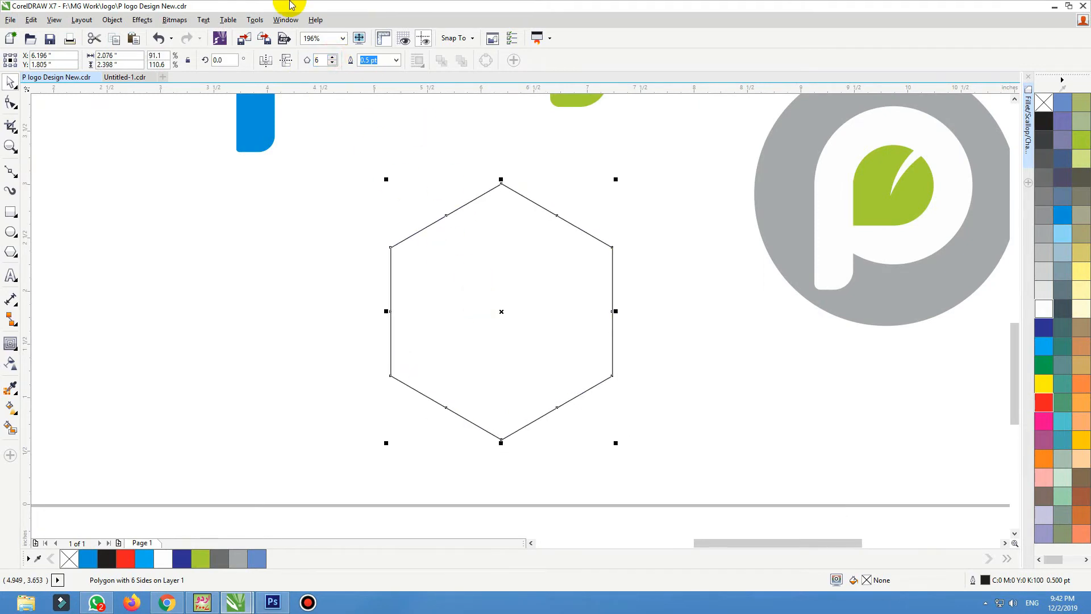
Round all corners of the redrawn hexagon with a 0.5-inch radius fillet.
left_click(279, 21)
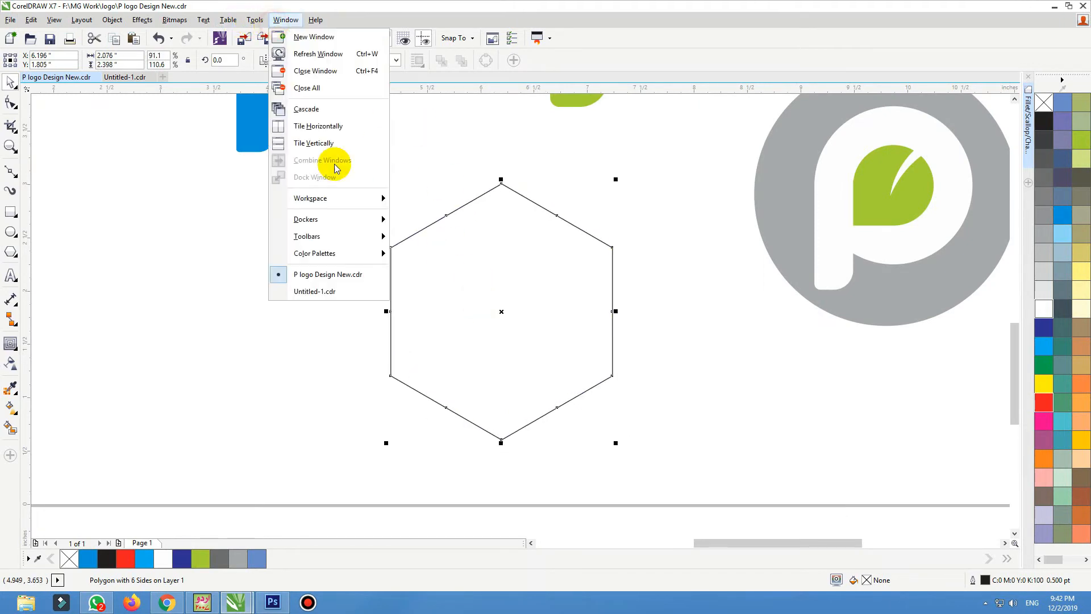
mouse_move(372, 216)
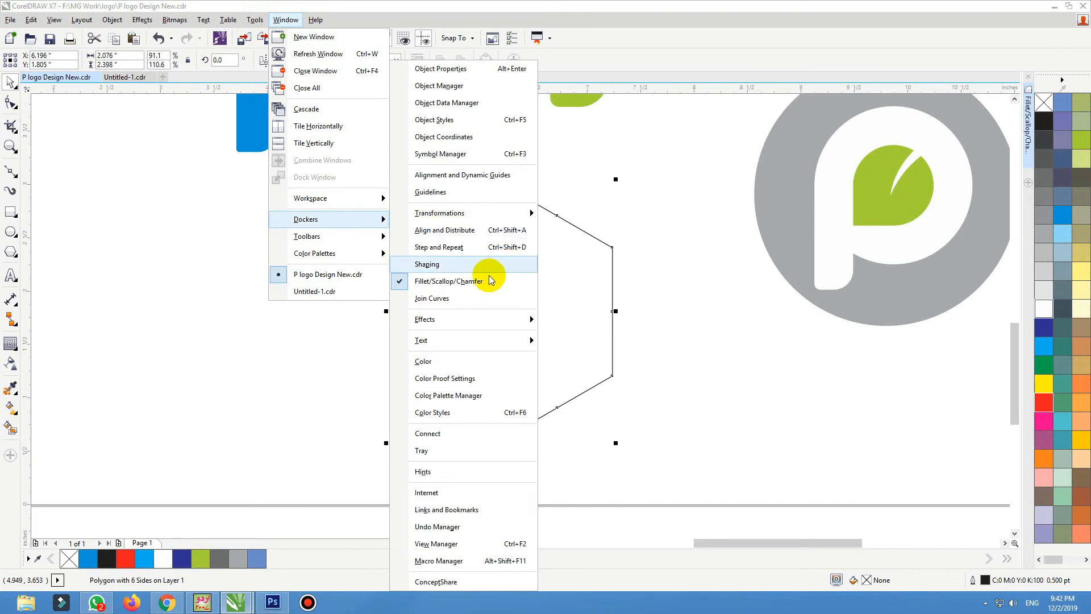
left_click(475, 281)
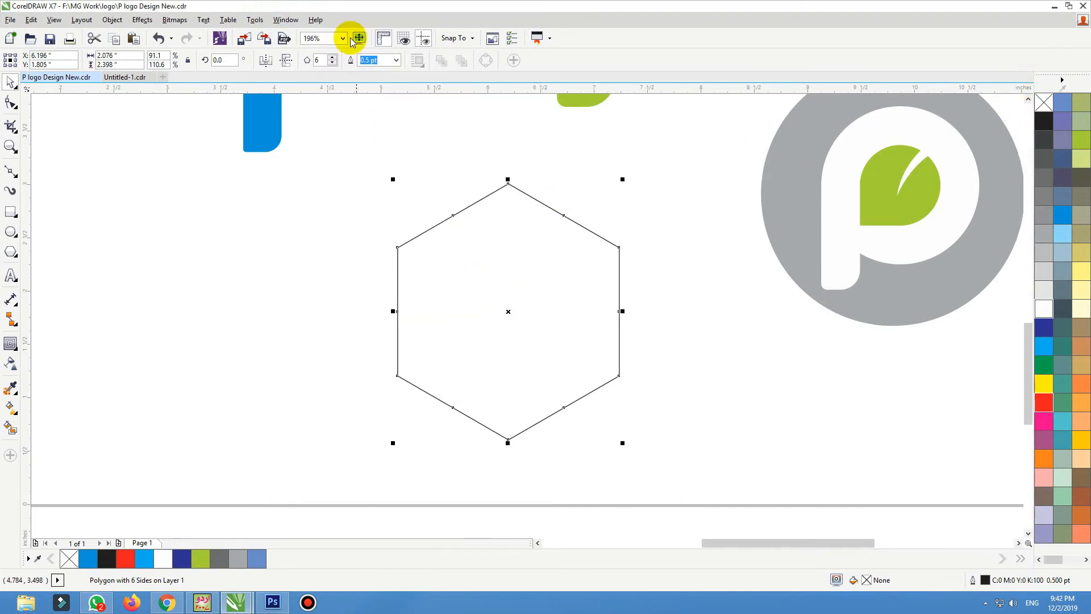
left_click(254, 20)
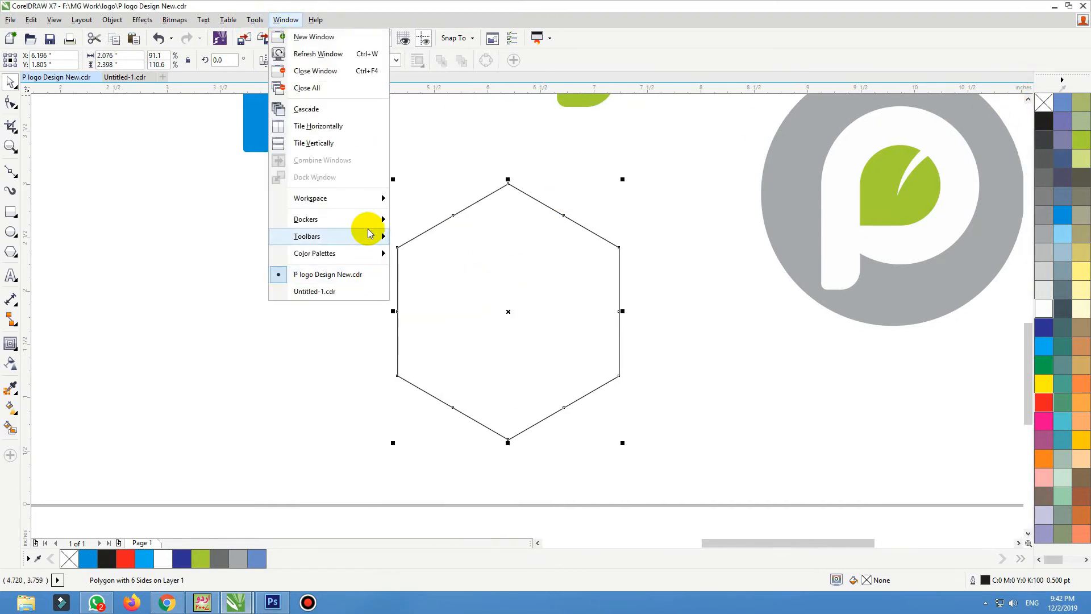
mouse_move(377, 219)
left_click(443, 281)
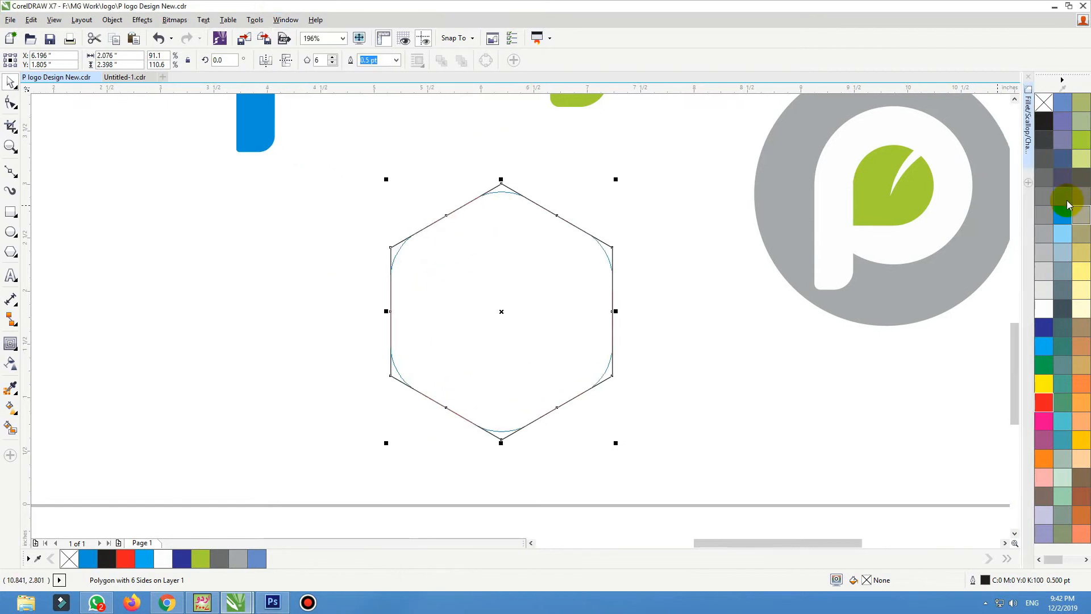
left_click(1027, 119)
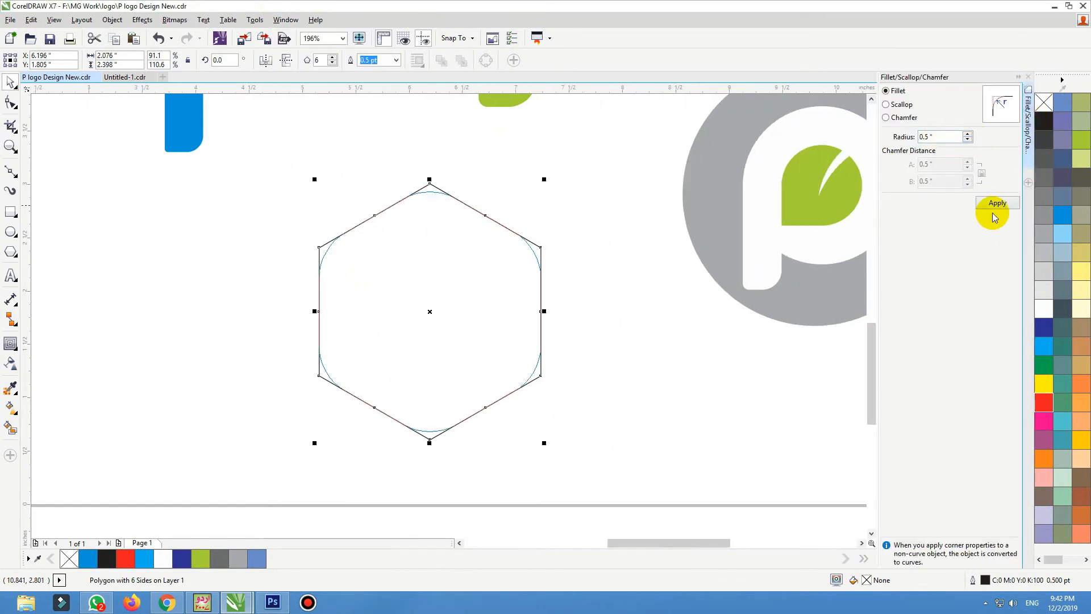
left_click(996, 204)
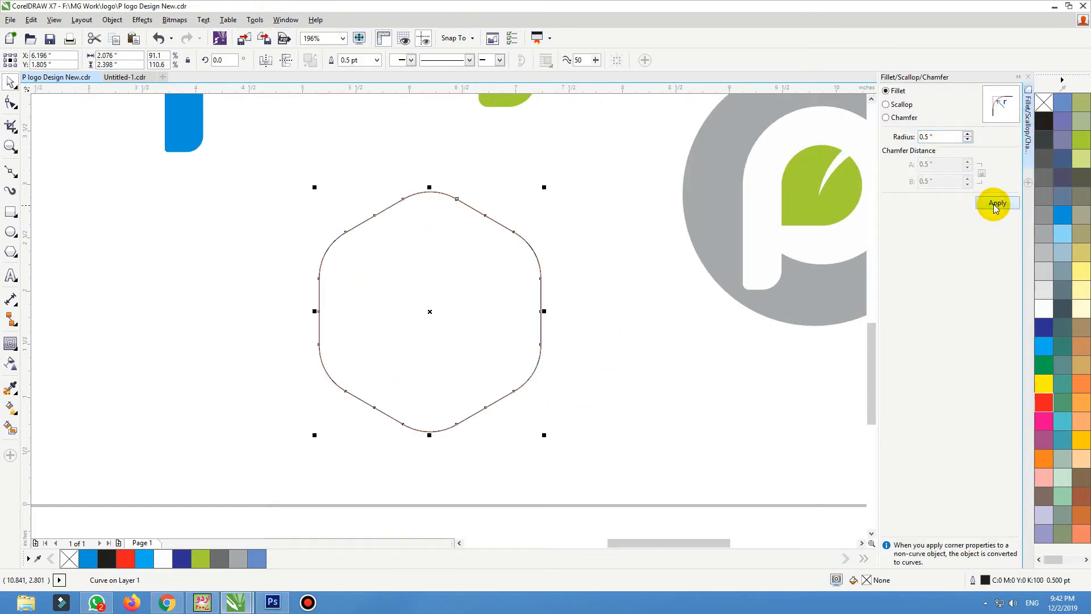
Try to apply a fillet with a 0.3-inch radius to the already rounded hexagon.
left_click(967, 140)
left_click(968, 140)
left_click(968, 140)
left_click(968, 140)
left_click(968, 139)
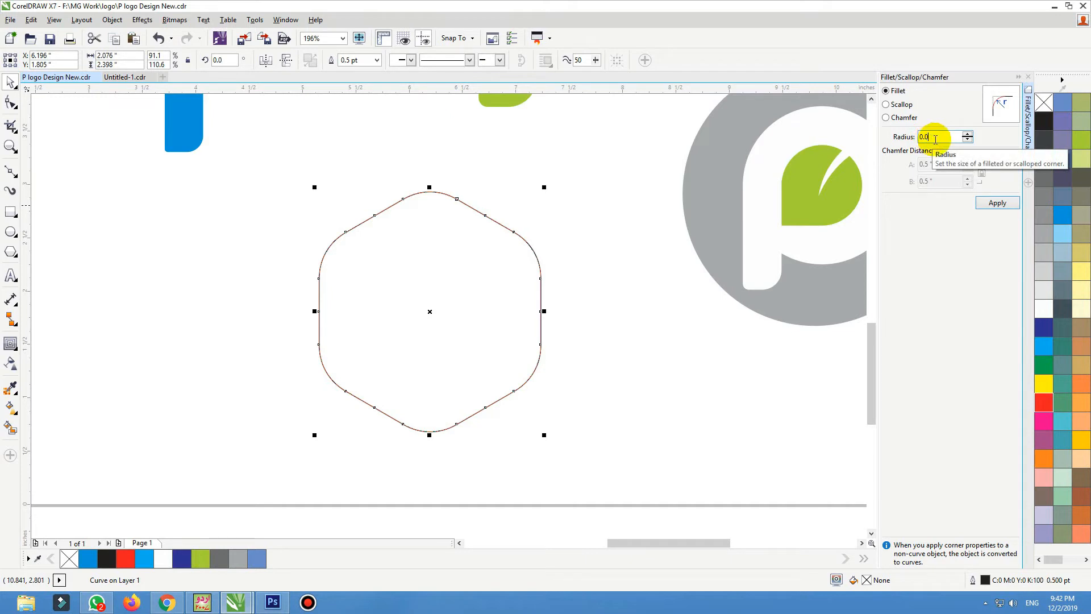
type("3")
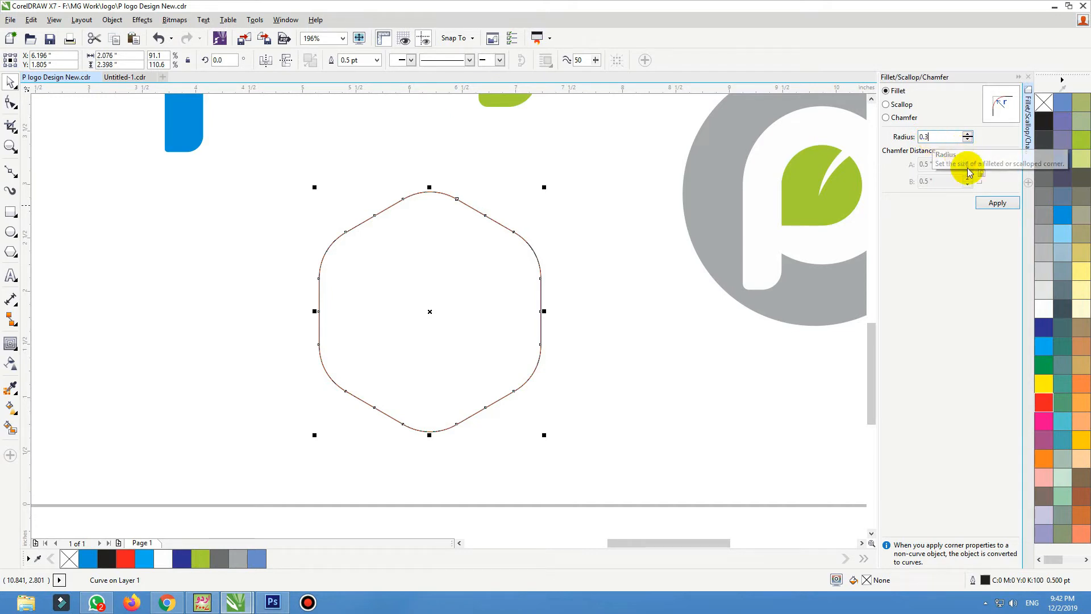
left_click(990, 209)
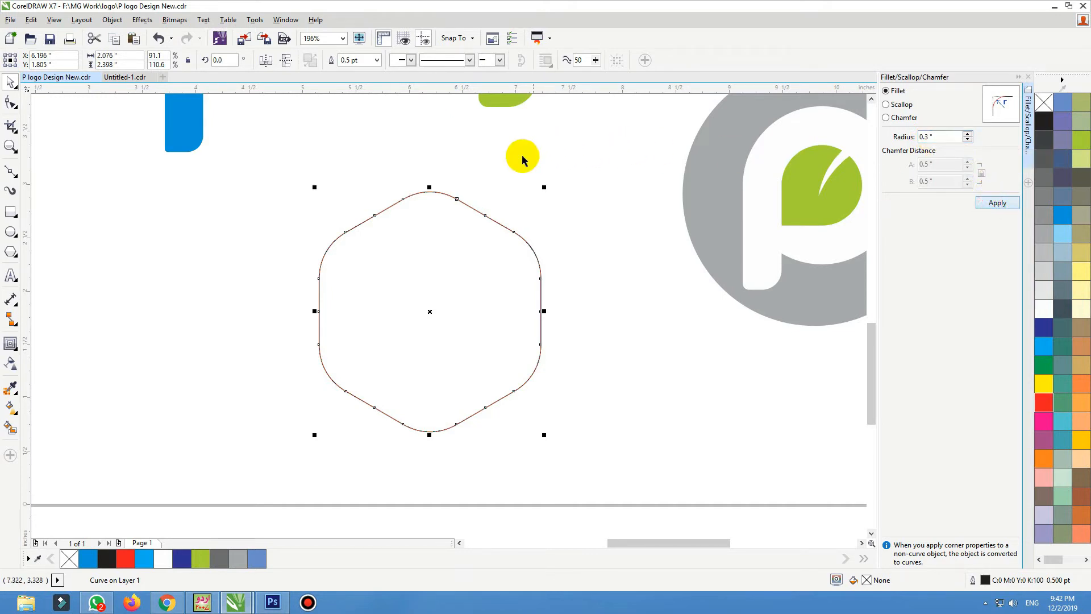
Reposition the rounded hexagon slightly to the right of its original place below the lettermarks.
left_click_drag(414, 237, 465, 169)
key("F10")
key("space")
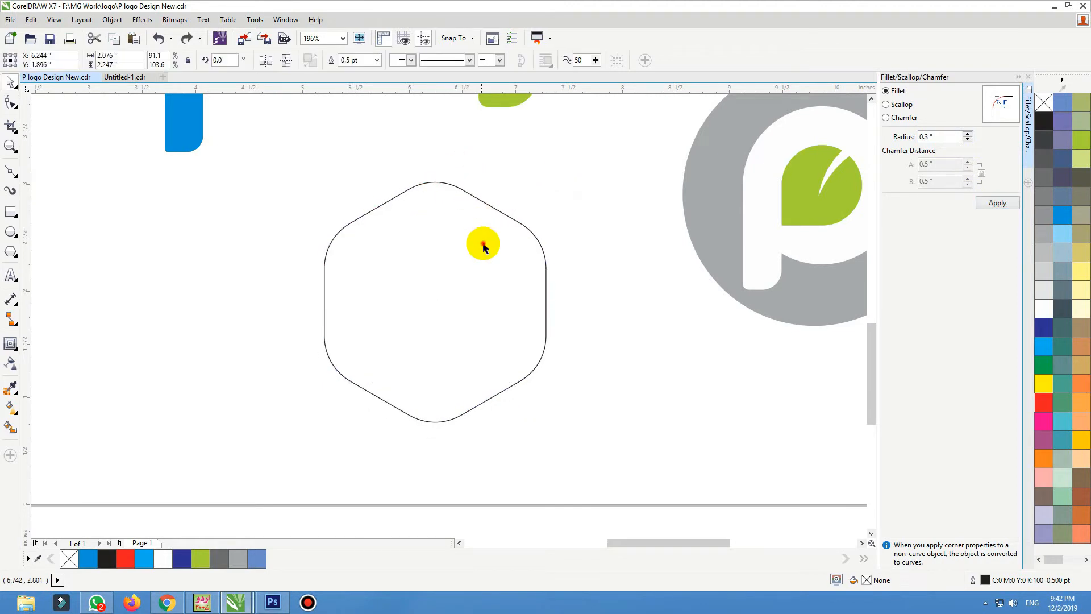
left_click_drag(481, 243, 500, 257)
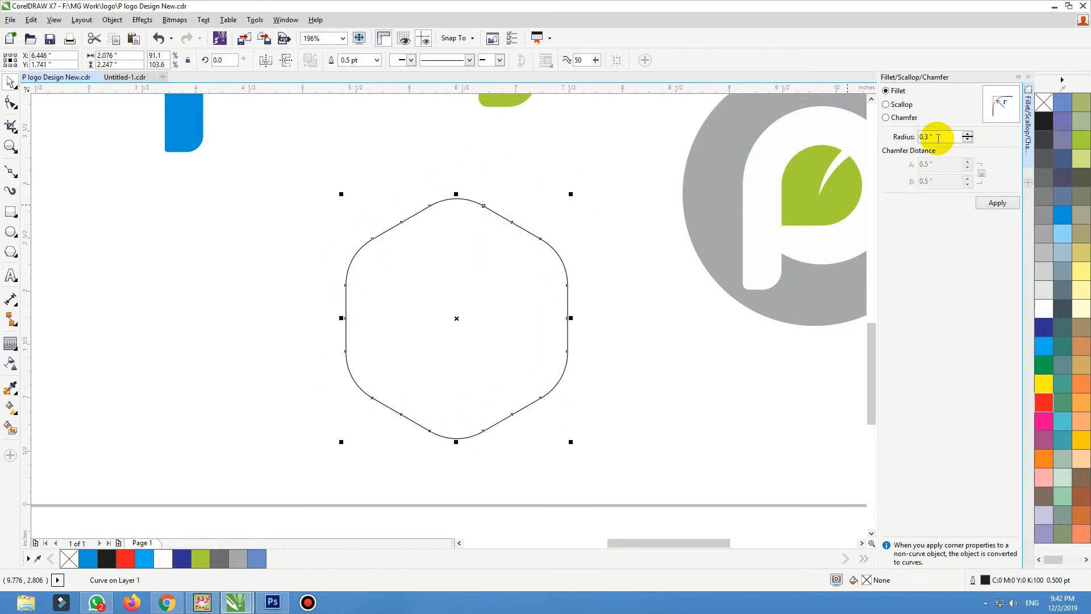
Examine a smaller fillet radius and the Scallop and Chamfer corner options for the hexagon.
left_click(967, 139)
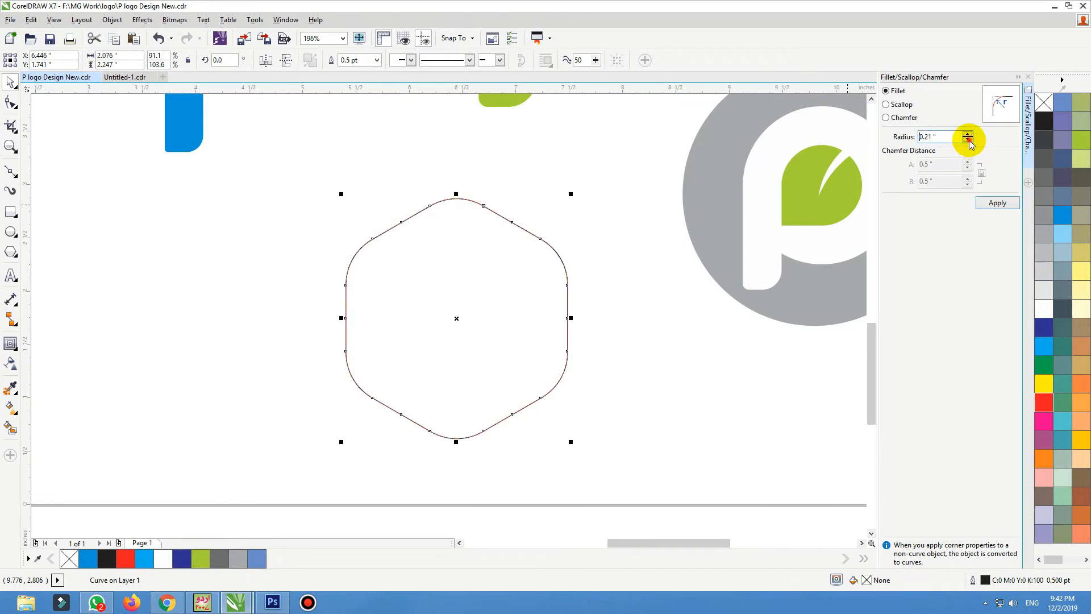
left_click(968, 141)
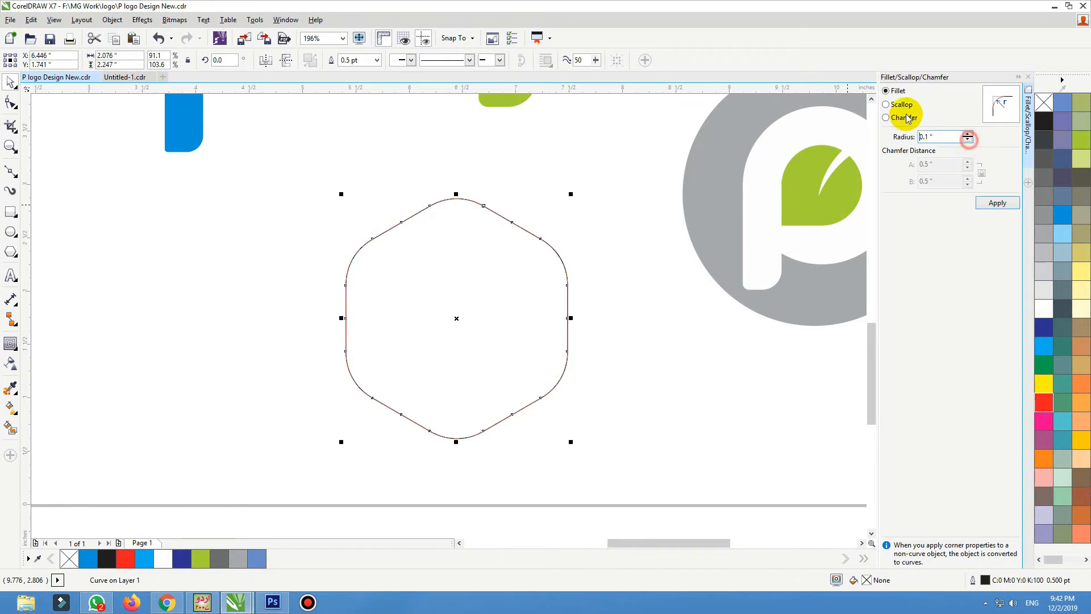
left_click(901, 118)
left_click(899, 104)
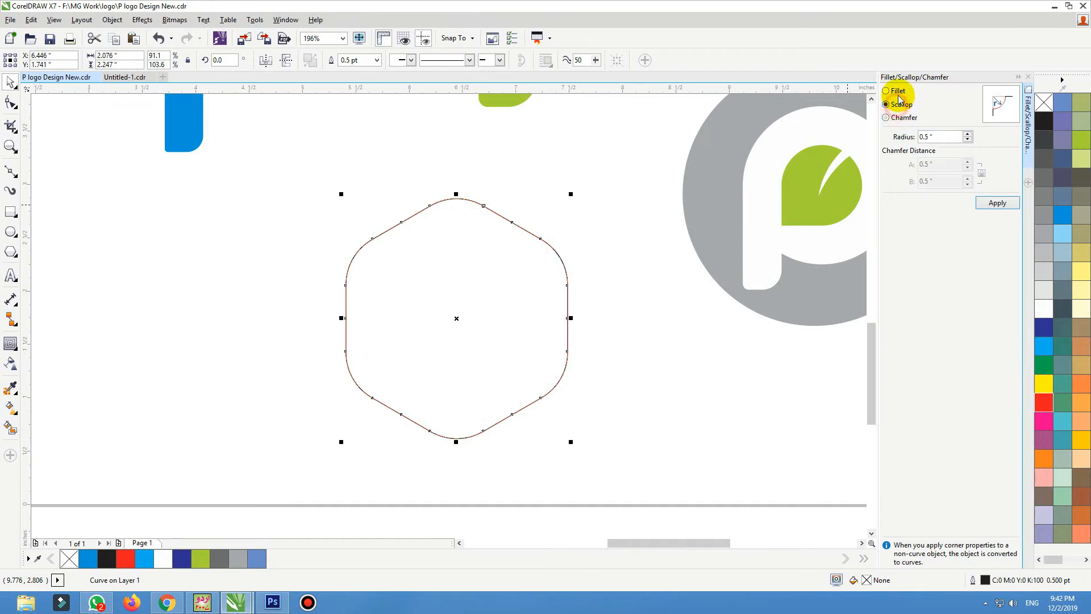
left_click(900, 117)
left_click(899, 104)
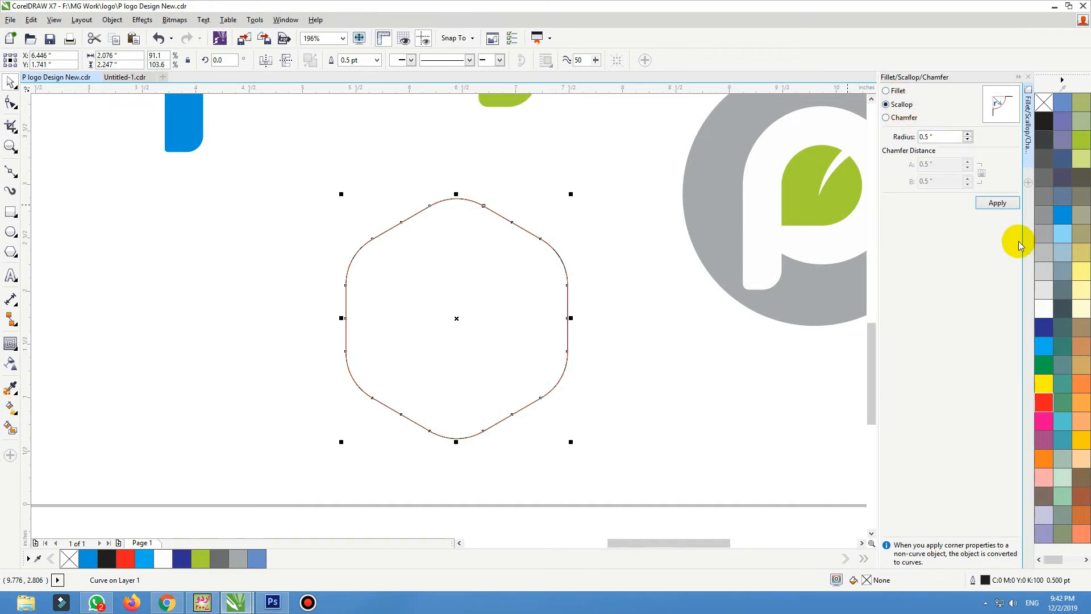
Collapse the Fillet/Scallop/Chamfer docker, and fill the slightly shifted hexagon with black.
left_click(1017, 76)
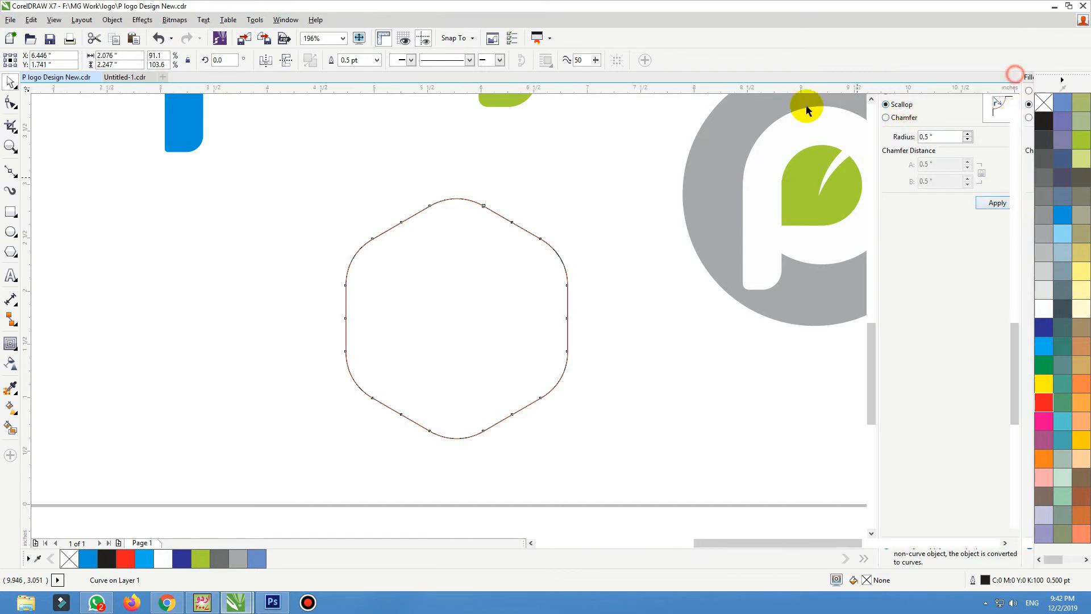
left_click(592, 220)
left_click_drag(550, 269, 564, 267)
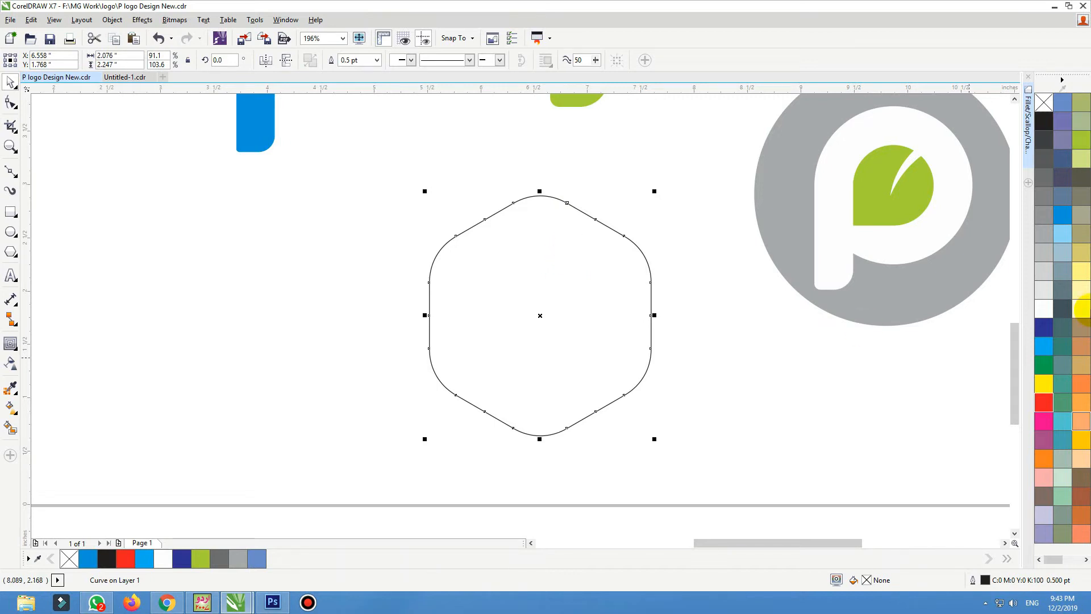
left_click(1044, 122)
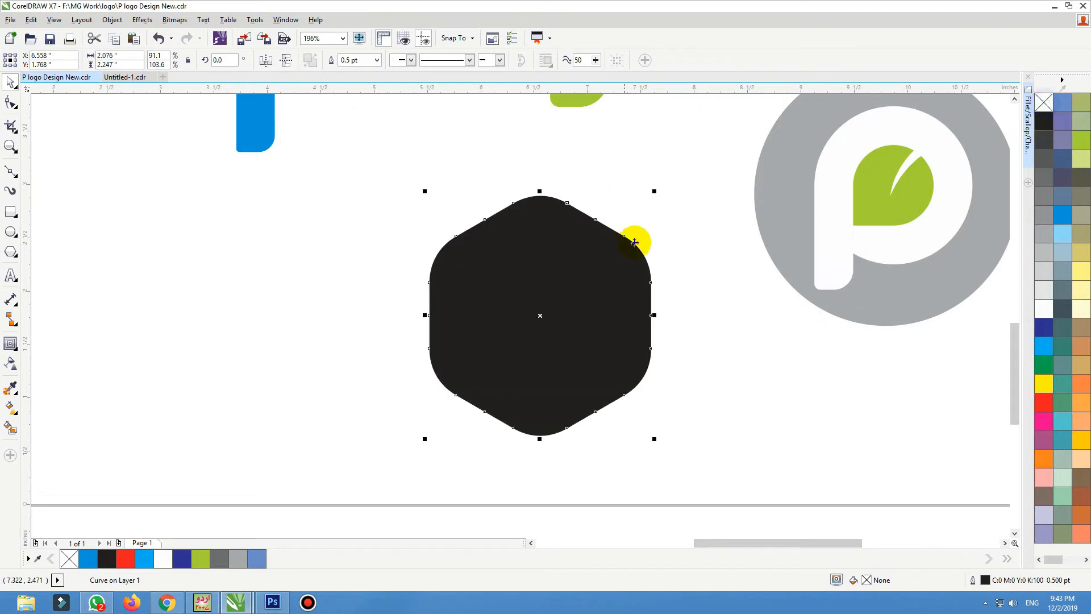
left_click_drag(753, 160, 334, 474)
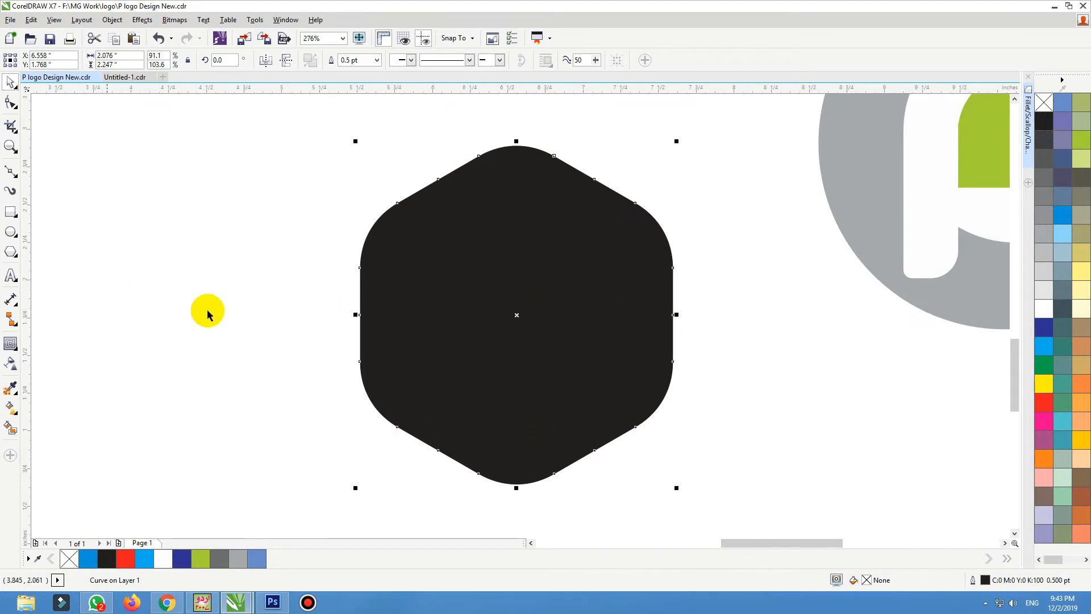
scroll(487, 410, "down", 2)
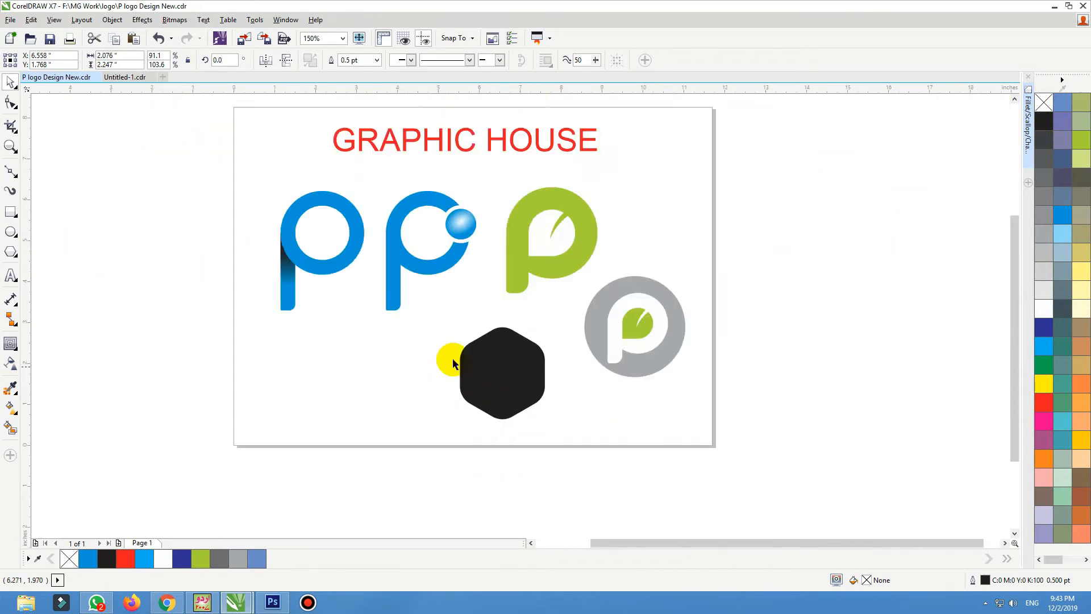
Duplicate the shaded-stem blue P into the space beside the black hexagon and delete the copy's stem shading.
left_click_drag(354, 171, 354, 171)
left_click_drag(341, 231, 230, 354)
key("shift+F2")
key("ctrl+z")
key("Delete")
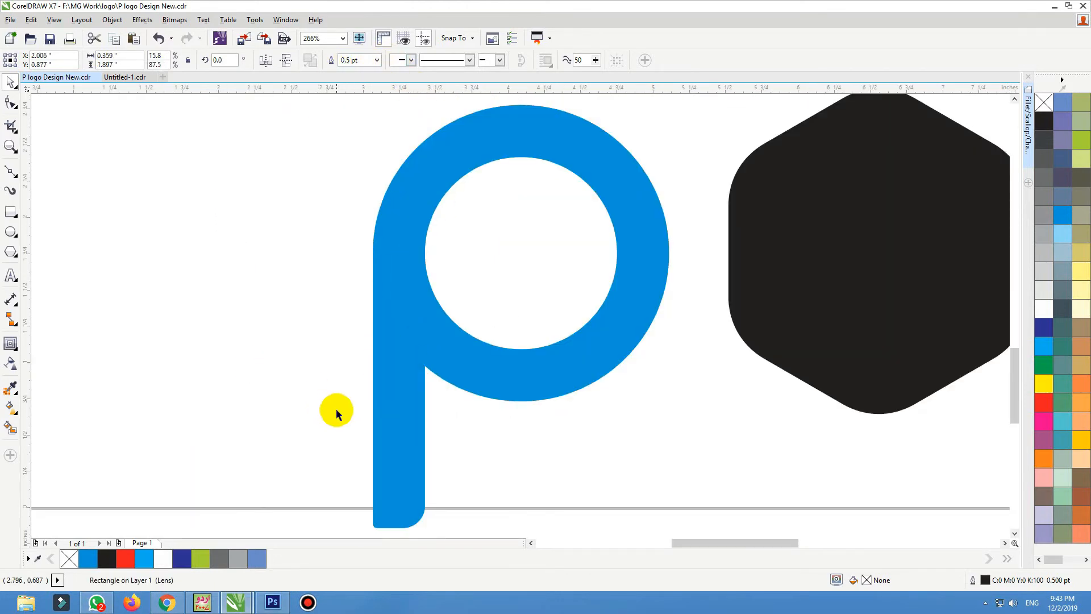
left_click_drag(392, 398, 404, 314)
left_click(469, 348, "shift")
key("ctrl+z")
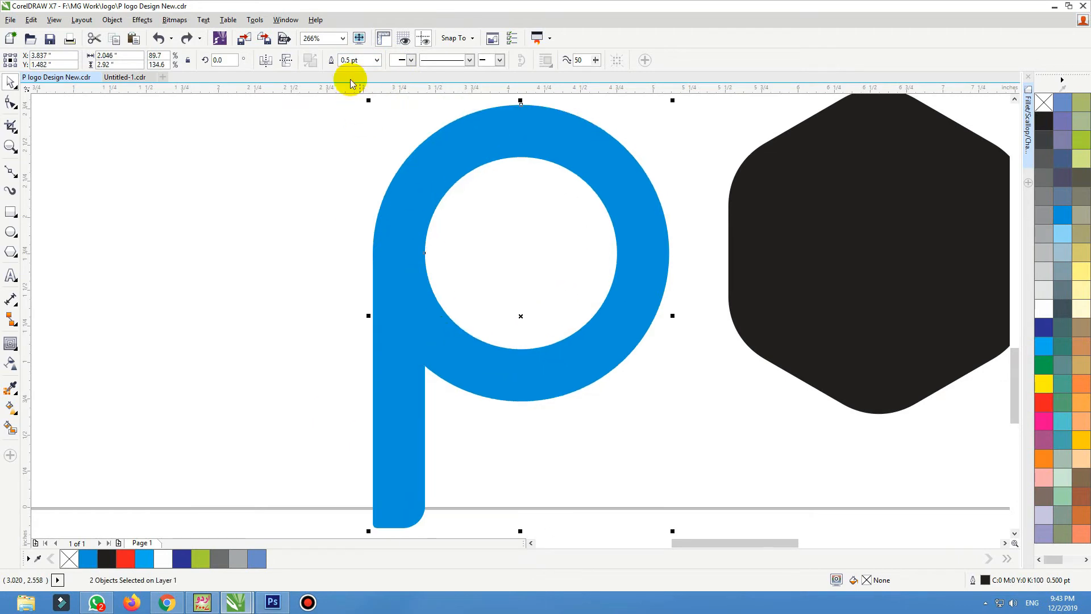
left_click_drag(427, 194, 403, 188)
key("ctrl+z")
left_click(341, 211)
left_click_drag(385, 423, 350, 431)
key("ctrl+z")
left_click(519, 386, "shift")
left_click_drag(524, 392, 521, 394)
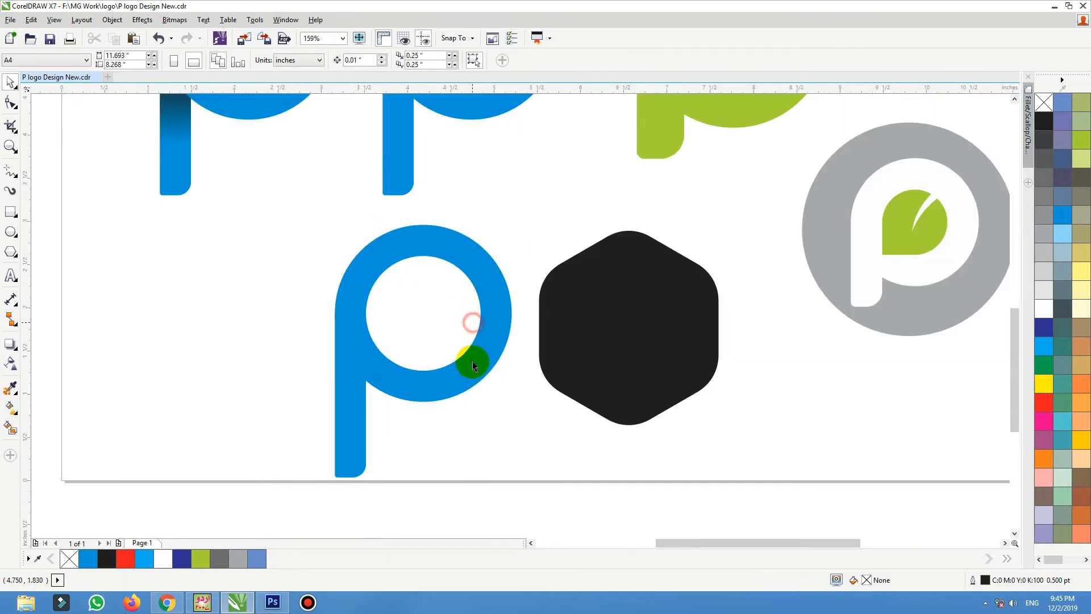
Weld the ring and stem of the copied blue P into one shape and move it slightly up and left.
left_click(472, 360)
left_click_drag(558, 189, 263, 509)
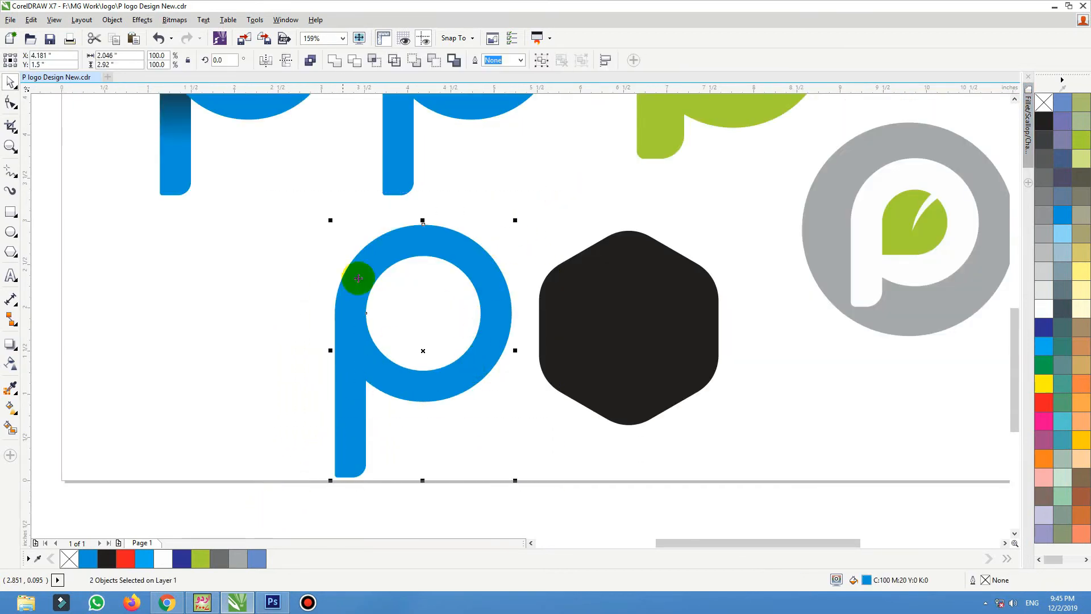
left_click(336, 62)
left_click_drag(467, 250, 435, 239)
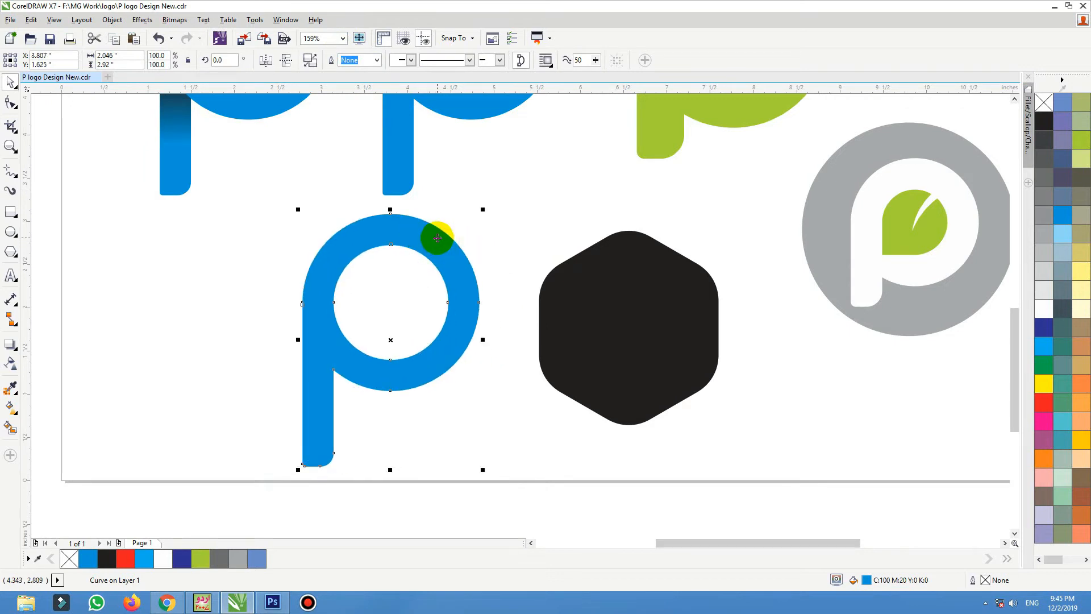
Scale the welded blue P to about 1.24 × 1.77 inches and centre it on the black hexagon.
left_click_drag(477, 284, 736, 293)
left_click_drag(737, 222, 705, 234)
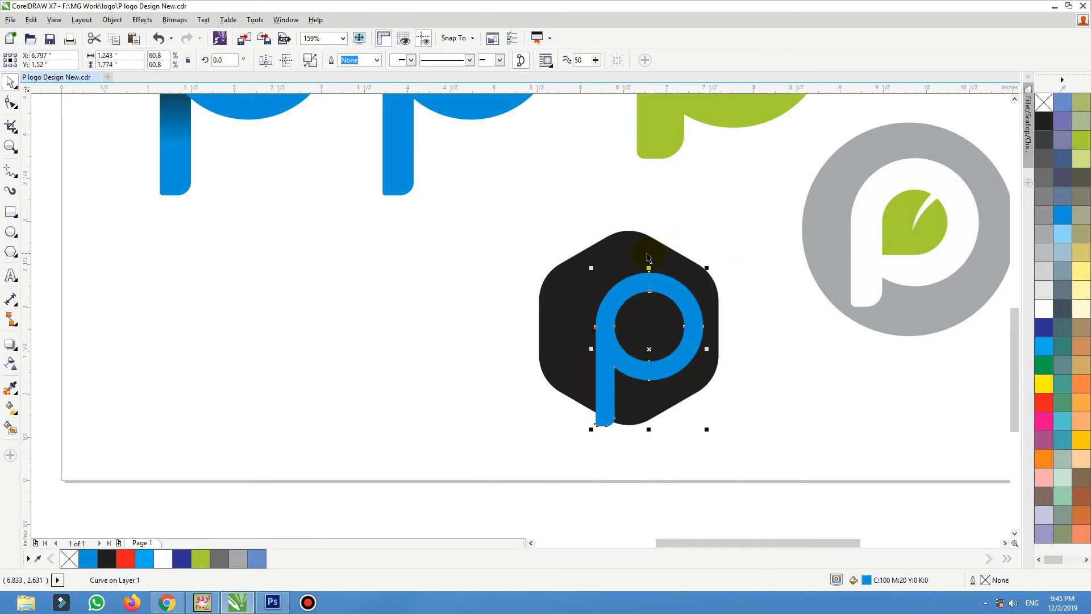
left_click(636, 253, "shift")
key("c")
key("e")
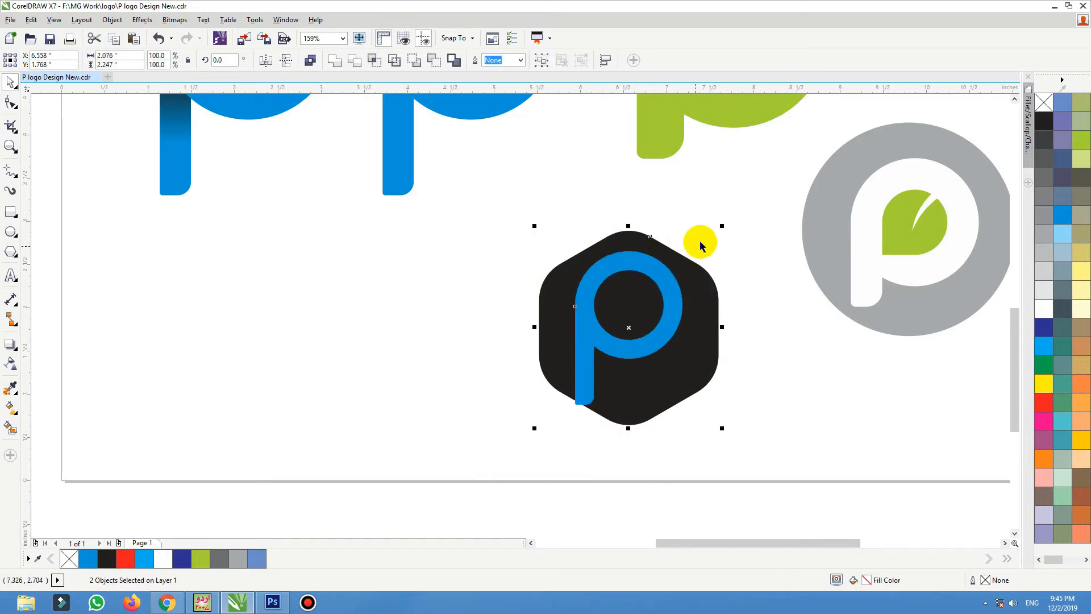
Lower the blue P on the hexagon so its stem extends past the hexagon's lower edge.
key("z")
left_click_drag(767, 215, 458, 463)
key("space")
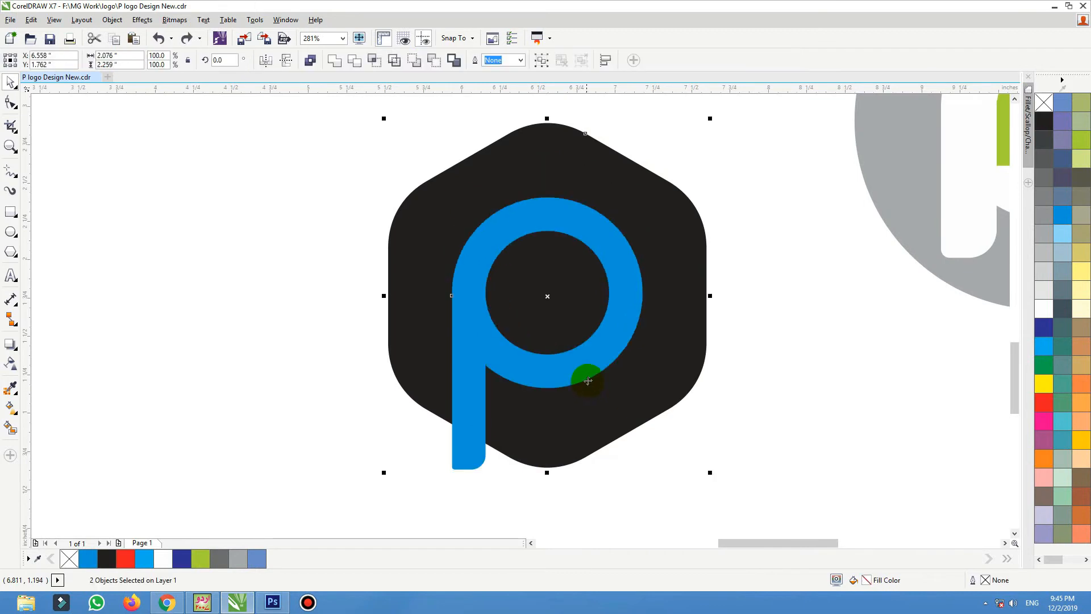
left_click(786, 318)
left_click(598, 354)
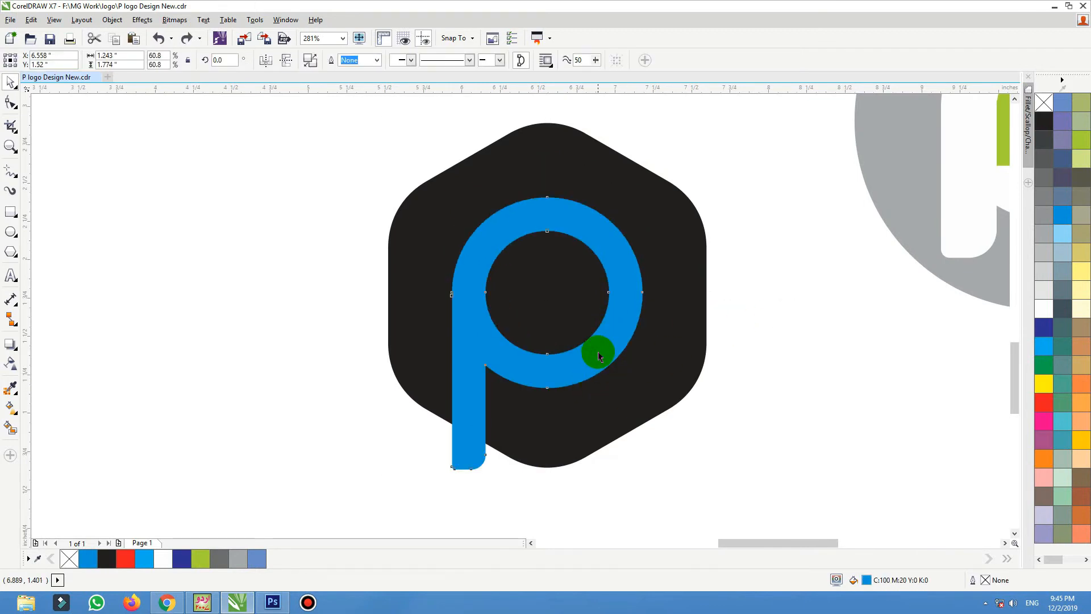
left_click_drag(598, 353, 597, 356)
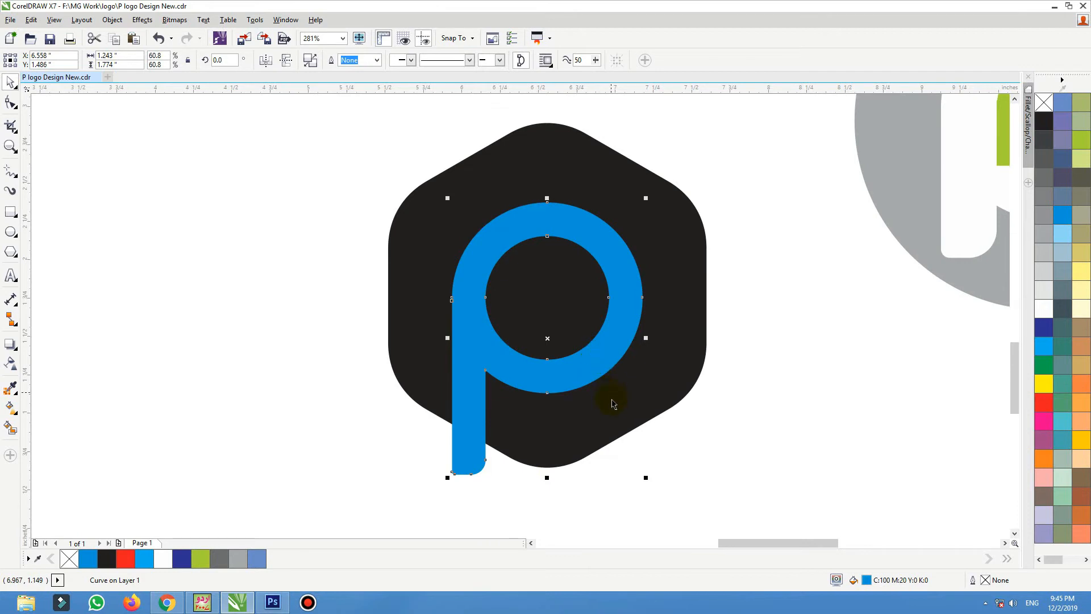
Trim the black hexagon with the overlapping blue P.
left_click(607, 416, "shift")
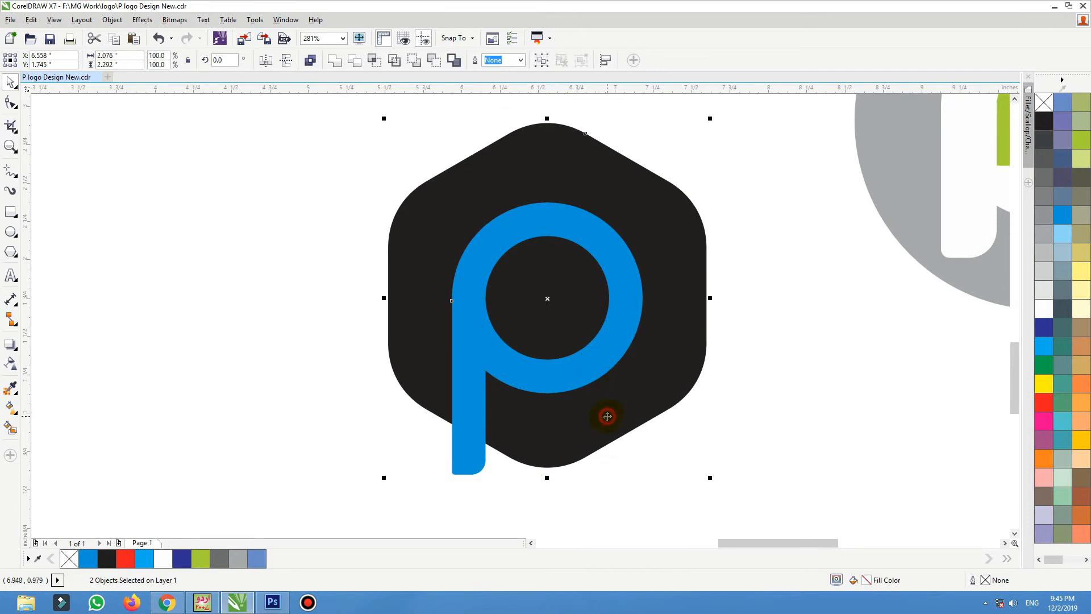
left_click(603, 353)
left_click(603, 419, "shift")
left_click_drag(605, 413, 556, 411)
key("ctrl+z")
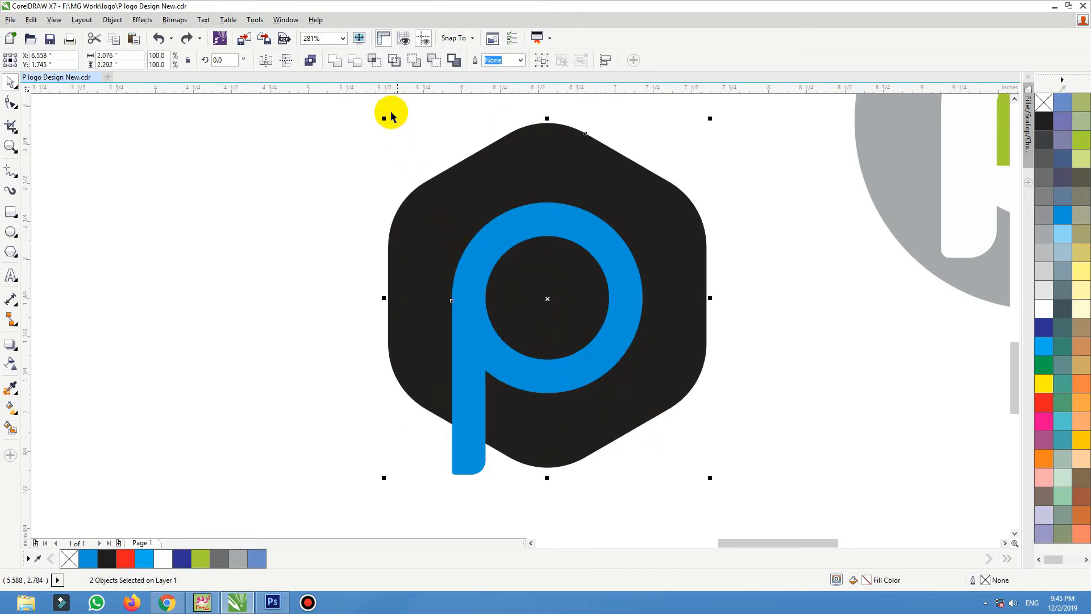
left_click(352, 61)
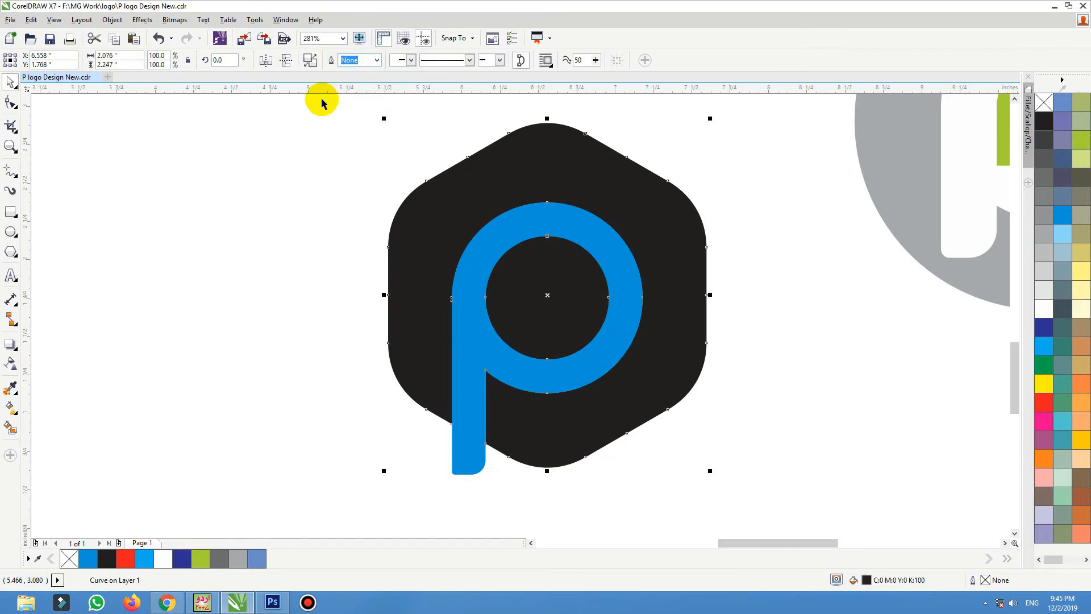
Move the blue P off to the left of the hexagon and fill the trimmed hexagon with magenta.
left_click(289, 204)
left_click_drag(528, 219, 186, 183)
left_click(464, 182)
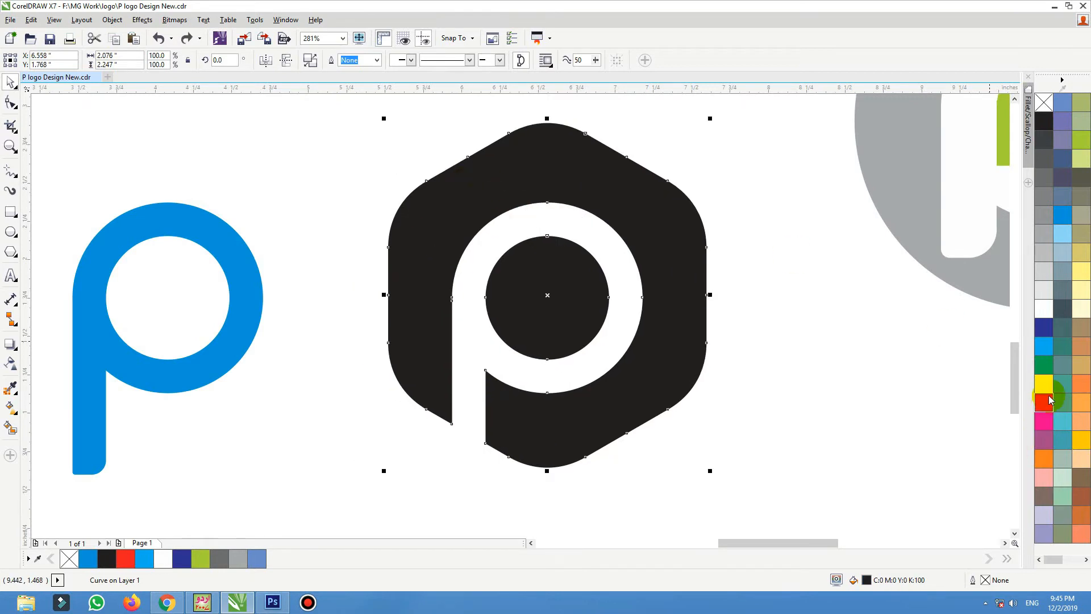
left_click(1044, 423)
Move the magenta hexagon mark right, close beside the grey circular badge.
left_click_drag(649, 360, 691, 377)
key("F4")
left_click_drag(604, 447, 622, 434)
left_click(725, 386)
left_click_drag(856, 304, 631, 521)
left_click_drag(746, 381, 739, 429)
left_click(626, 413)
left_click_drag(626, 412, 637, 430)
left_click(637, 378)
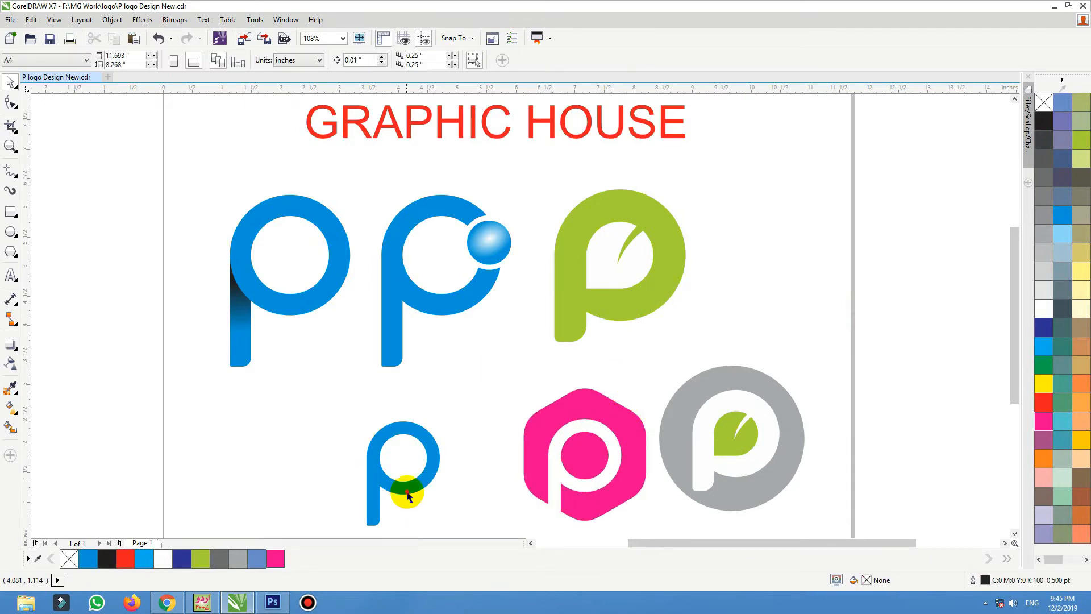
Delete the leftover small blue P, and move the hexagon mark and grey badge together slightly down and left.
left_click_drag(417, 491, 328, 477)
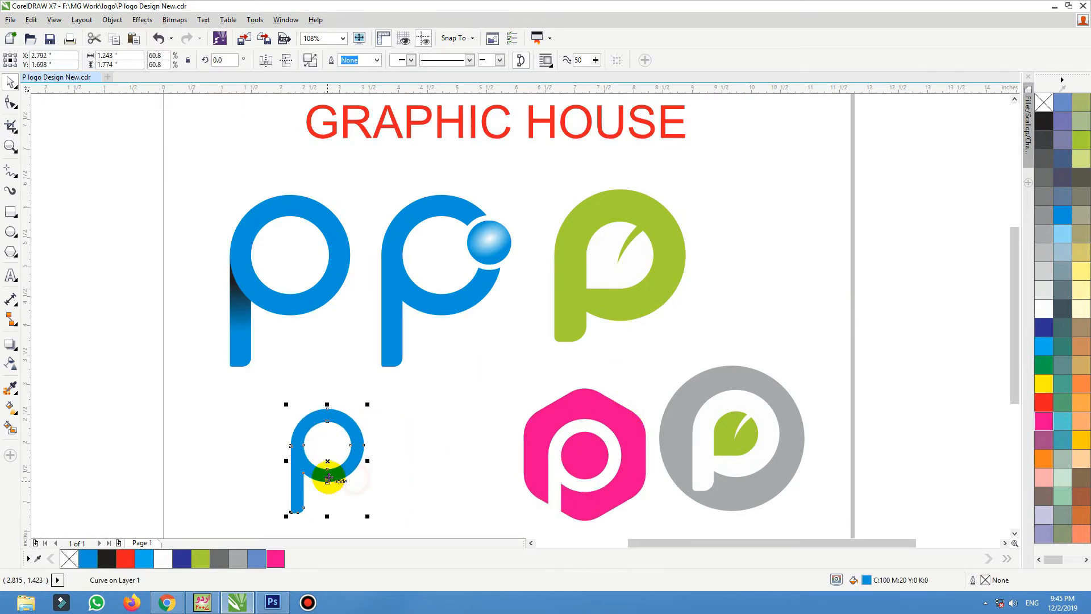
key("Delete")
left_click_drag(923, 338, 518, 534)
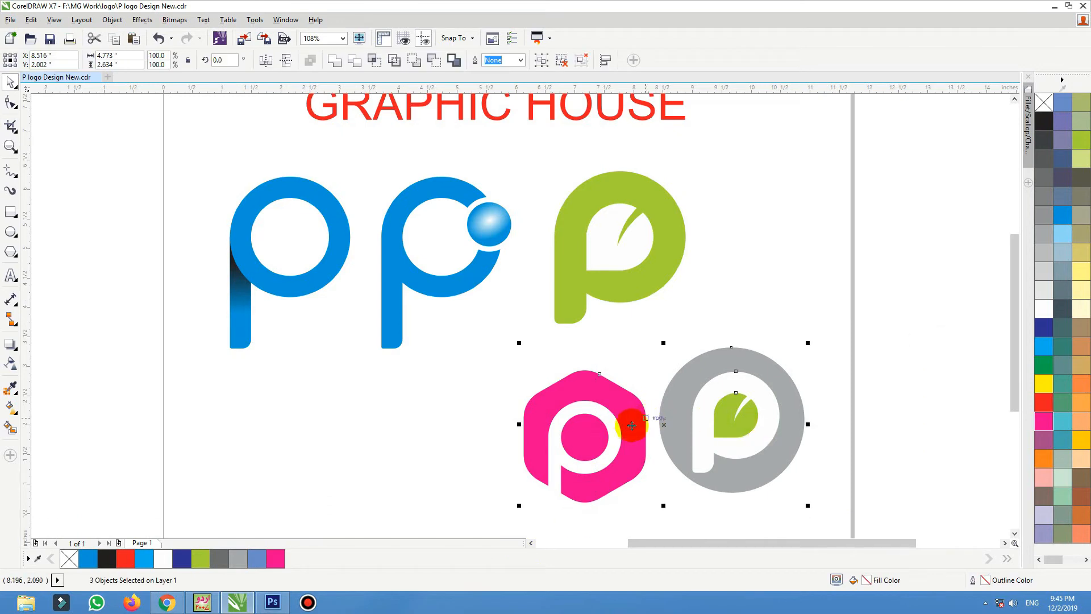
left_click_drag(629, 421, 617, 443)
left_click(694, 334)
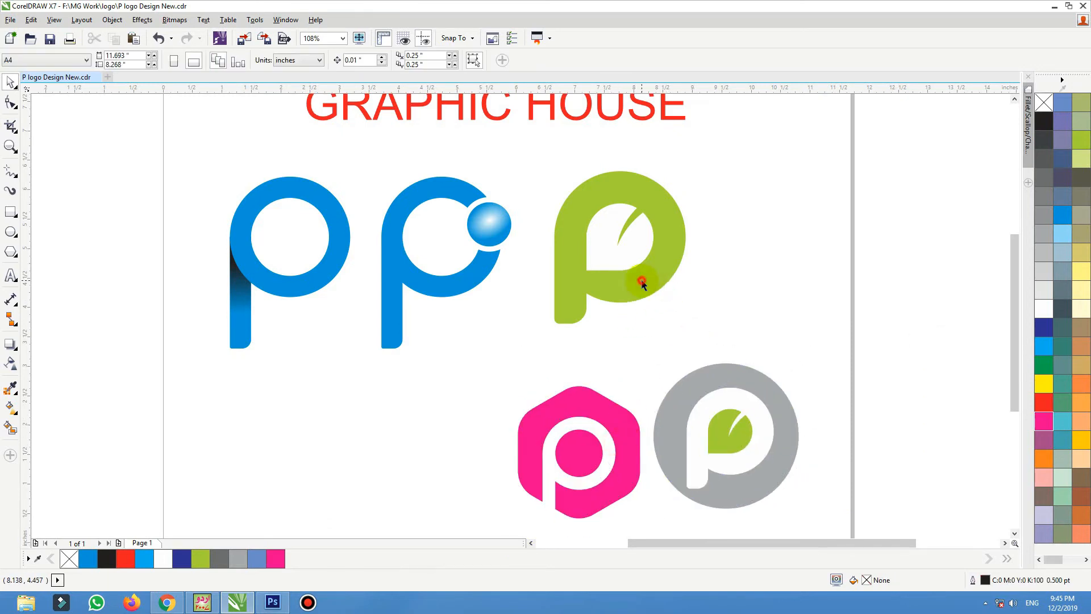
left_click_drag(625, 250, 641, 250)
key("ctrl+z")
left_click(738, 242)
Draw a rectangle about 2.00 × 2.41 inches below the first blue lettermark and round all its corners by about 0.107 inch.
scroll(692, 282, "down", 2)
left_click_drag(773, 244, 371, 428)
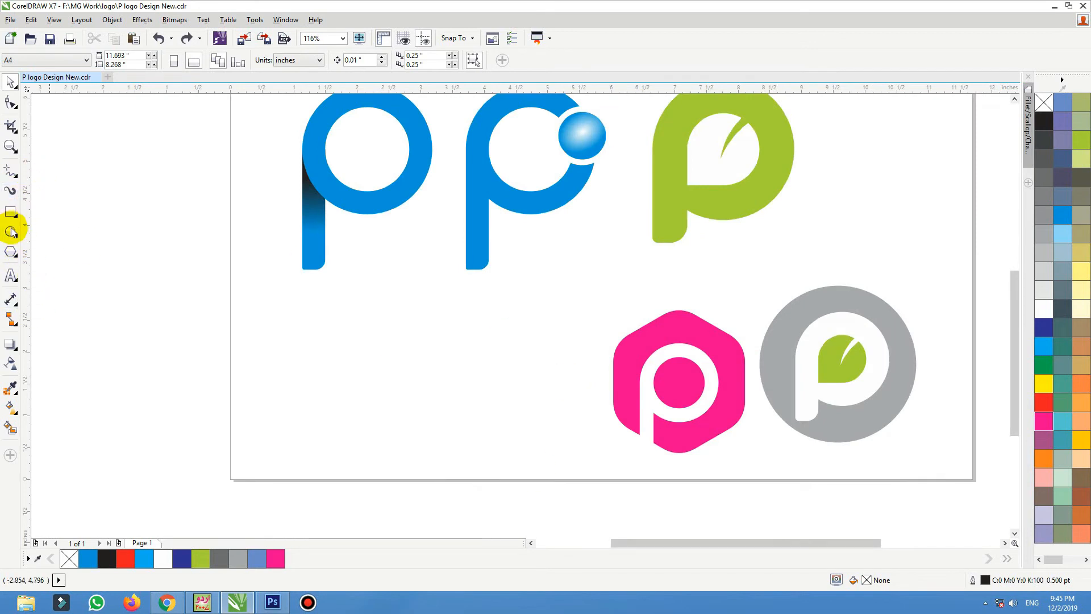
left_click(10, 212)
left_click_drag(269, 310, 395, 461)
key("F10")
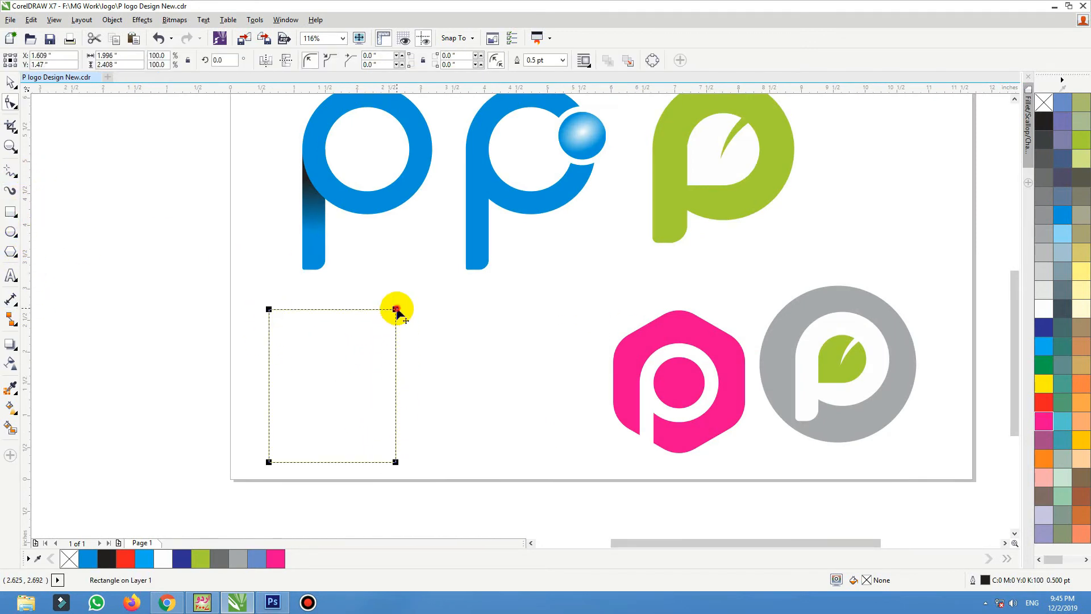
left_click_drag(395, 309, 397, 314)
key("space")
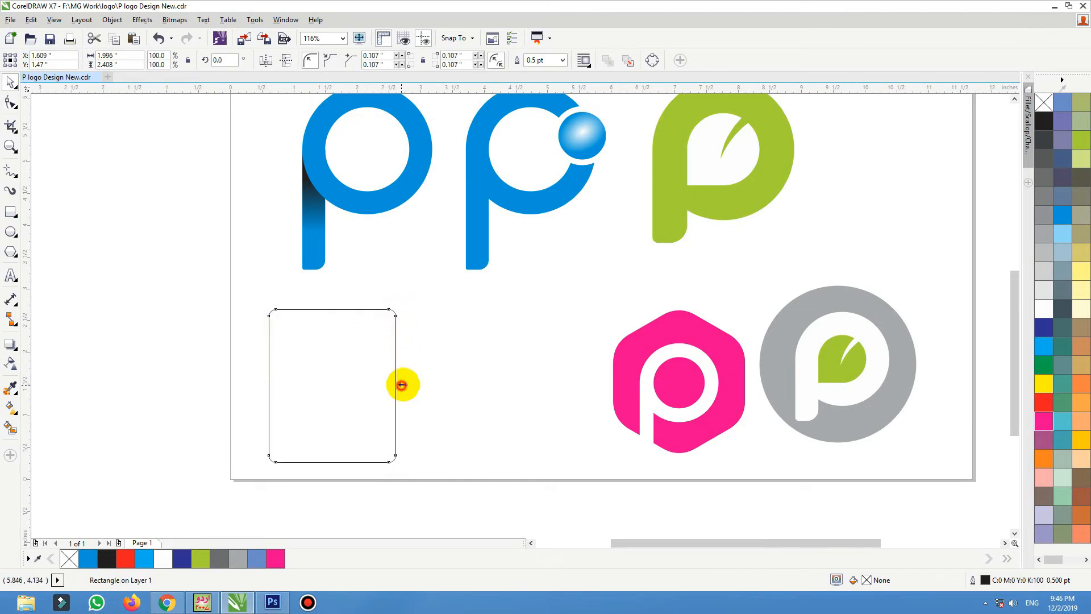
Widen the rounded rectangle to about 2.10 inches and place a copy of the first blue P left of it.
left_click_drag(402, 384, 408, 385)
left_click_drag(445, 342, 163, 6)
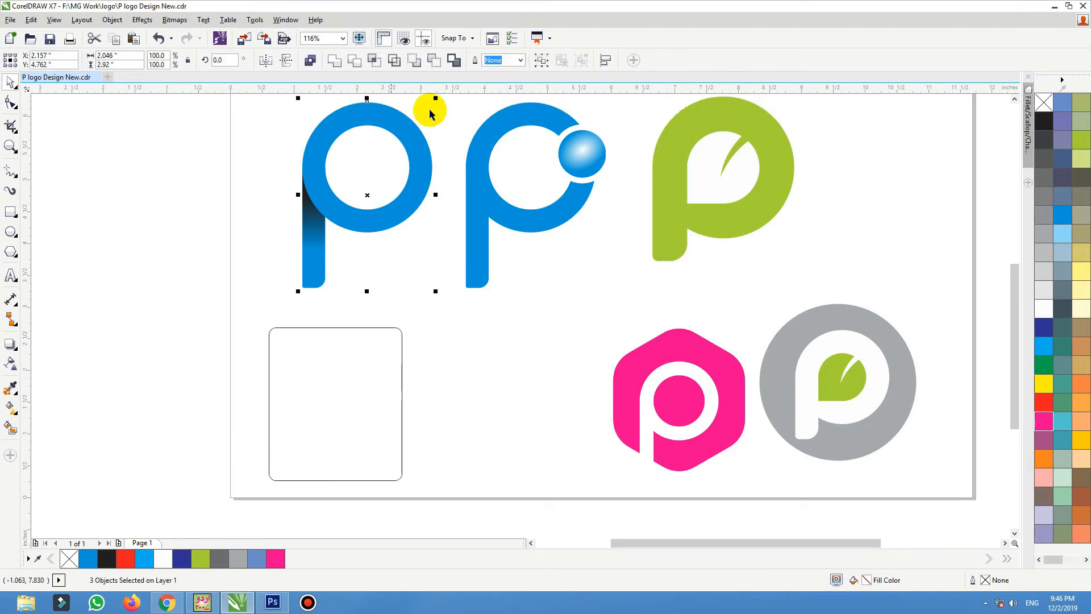
left_click_drag(418, 127, 215, 305)
left_click(230, 263)
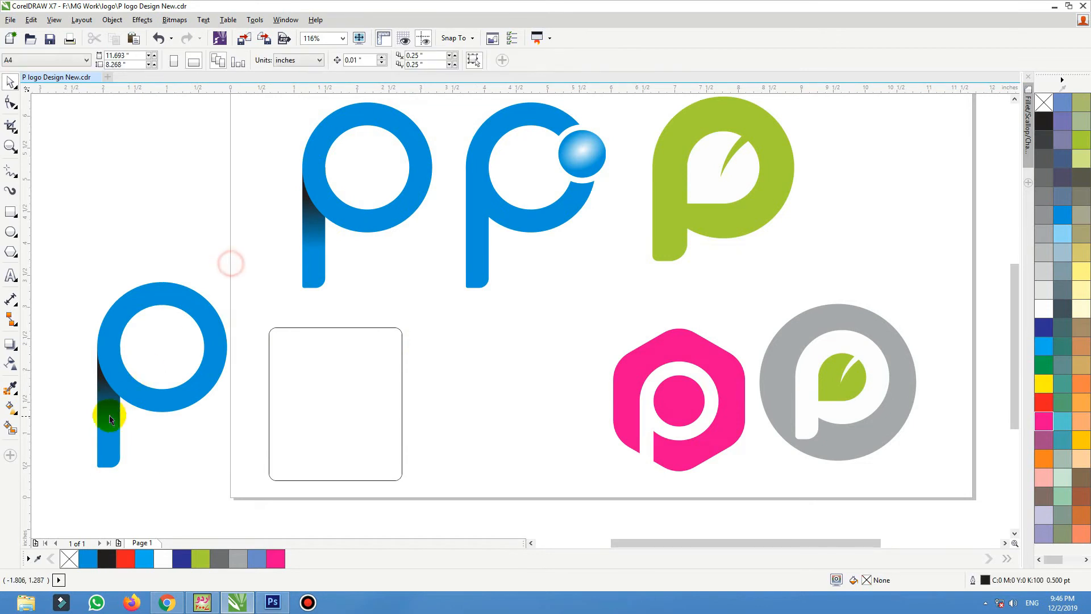
Delete the dark shading from the copied P and weld its stem and ring into a single shape.
left_click_drag(110, 415, 75, 397)
key("ctrl+z")
key("Delete")
left_click(112, 416)
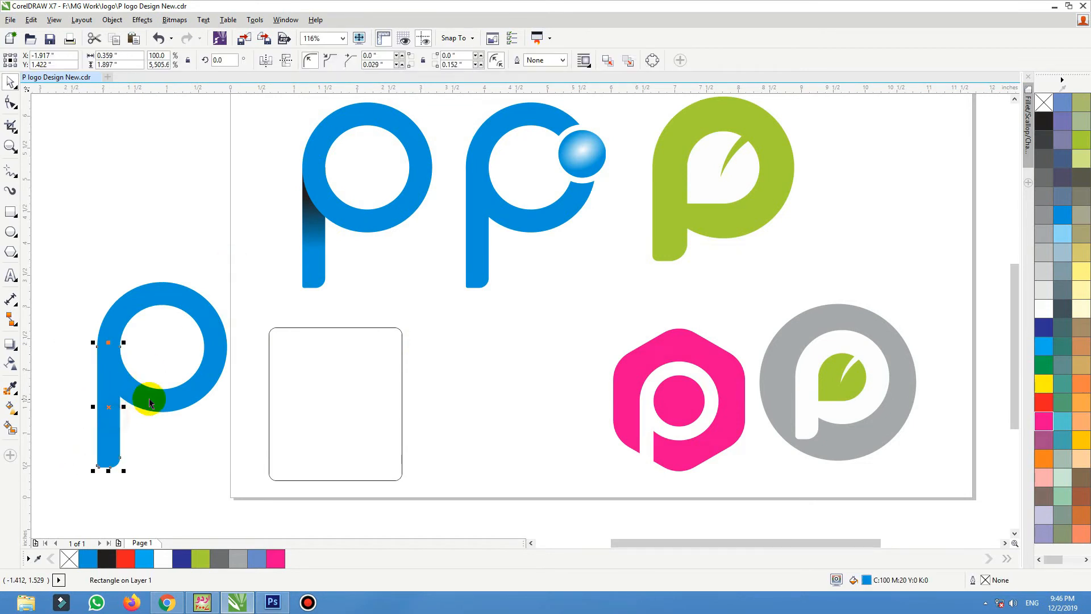
left_click(149, 398, "shift")
left_click(311, 60)
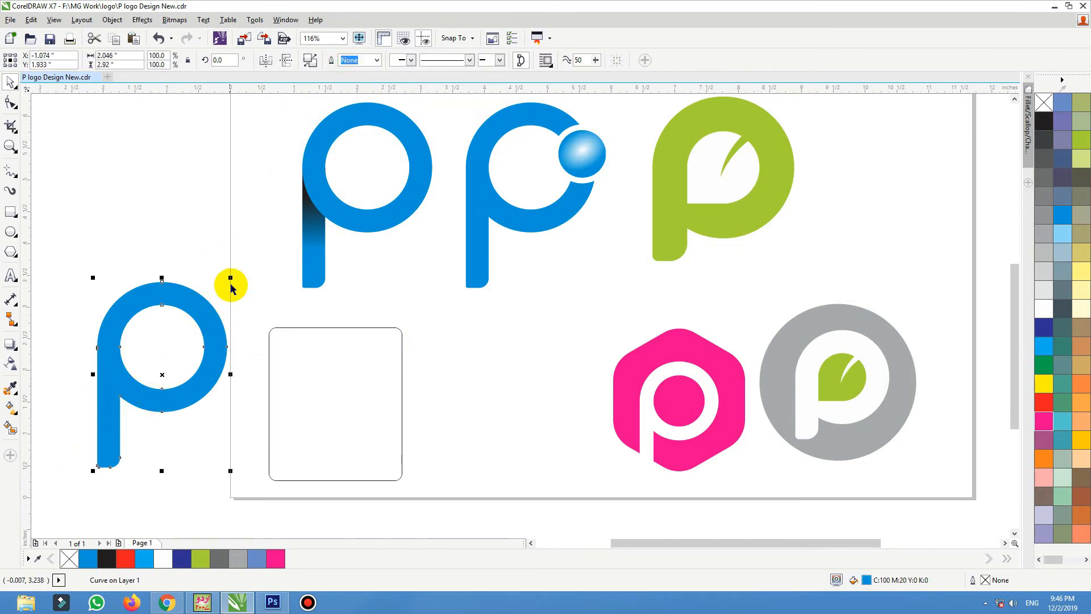
Scale the welded P to about 1.16 × 1.65 inches, centre it in the rounded rectangle, and move both toward the hexagon.
left_click_drag(230, 278, 177, 304)
left_click(322, 353, "shift")
key("c")
key("e")
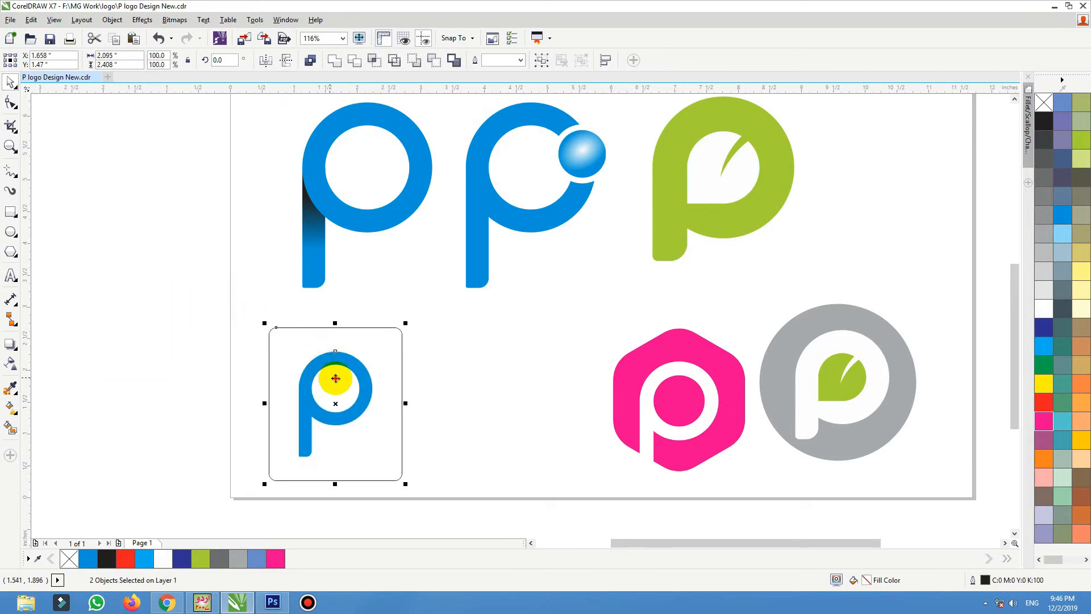
left_click_drag(335, 378, 446, 368)
Fill the rounded rectangle with a diagonal gradient from yellow-orange at its upper-left corner to magenta at its lower-right corner.
left_click(368, 335)
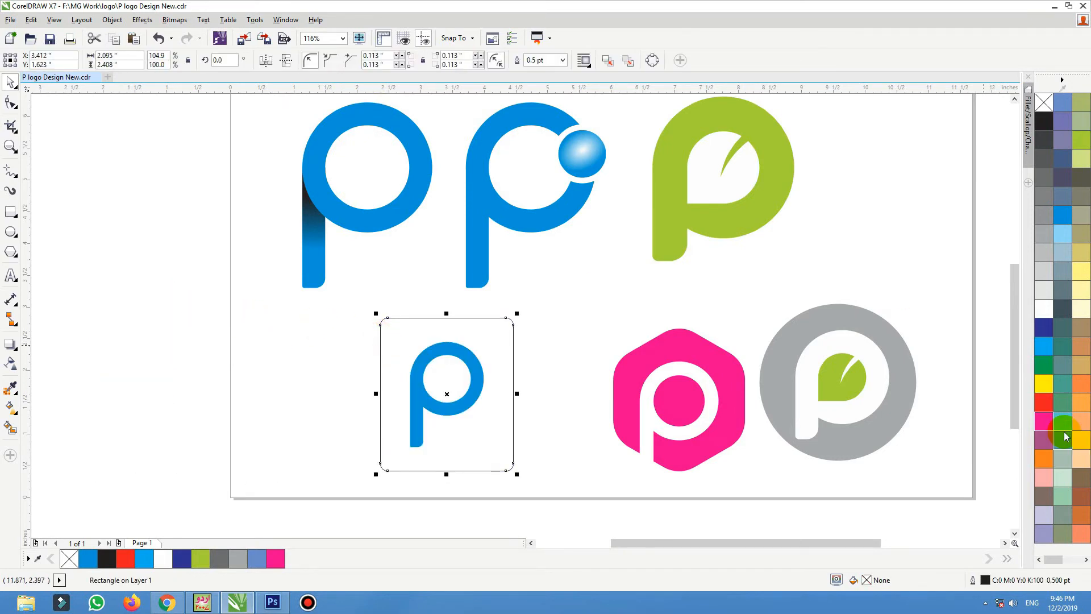
left_click(1083, 439)
key("g")
left_click_drag(387, 317, 514, 475)
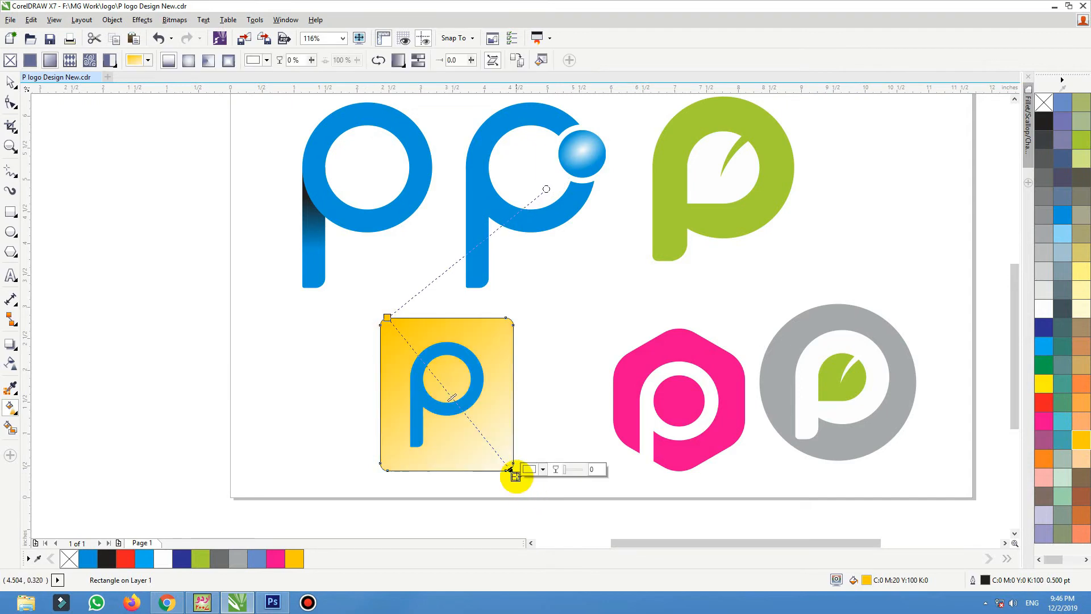
left_click(1051, 424)
left_click(1045, 435)
left_click(1044, 420)
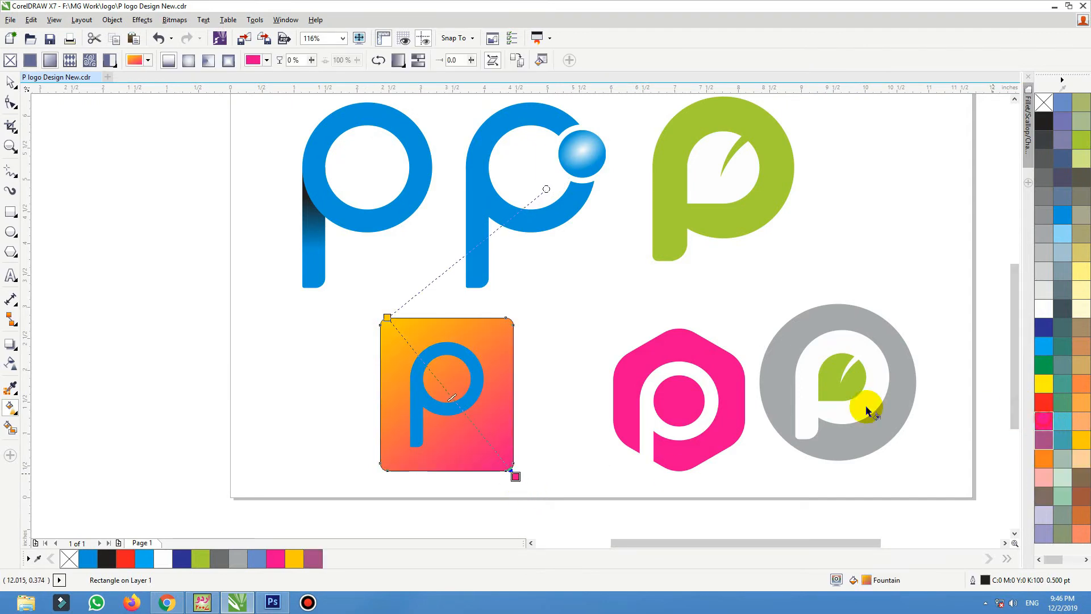
Change the gradient's start colour to orange and move its start point inward to the bowl of the P.
left_click(398, 332)
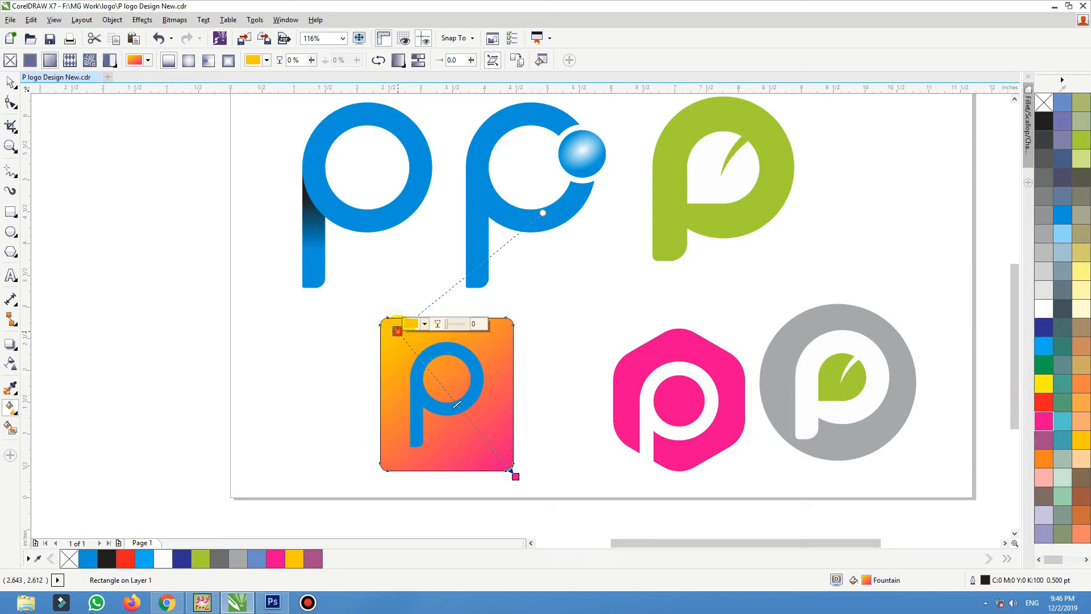
key("F2")
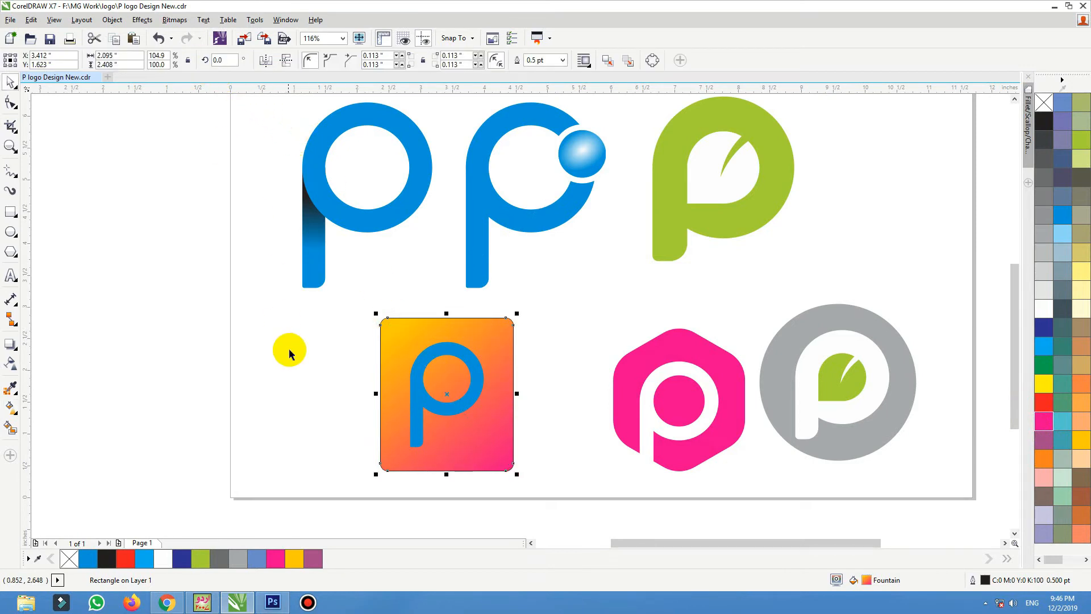
left_click_drag(293, 309, 619, 521)
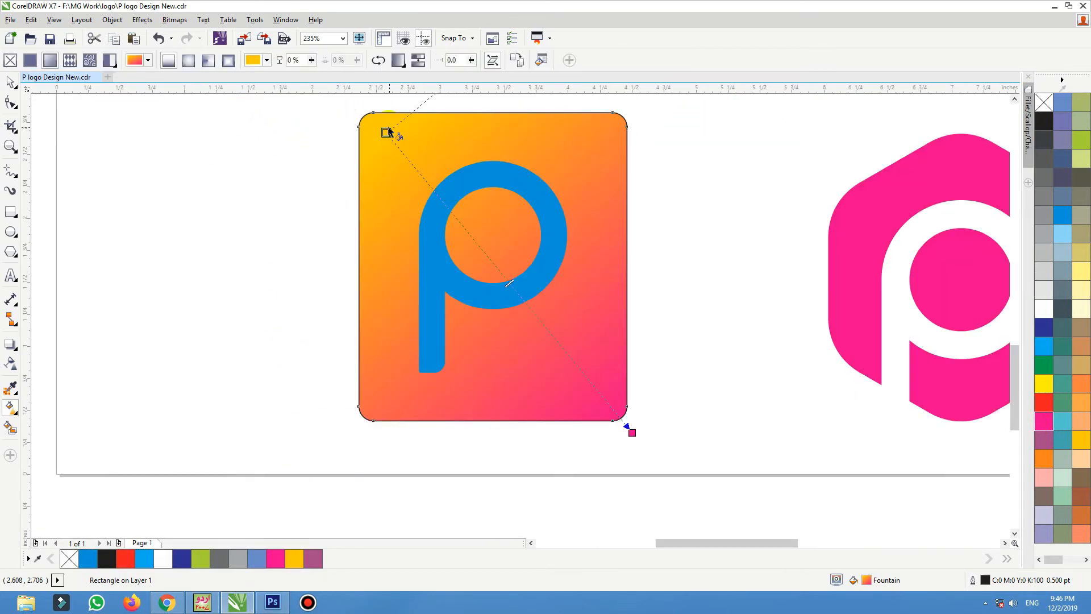
left_click(388, 131)
left_click(1046, 454)
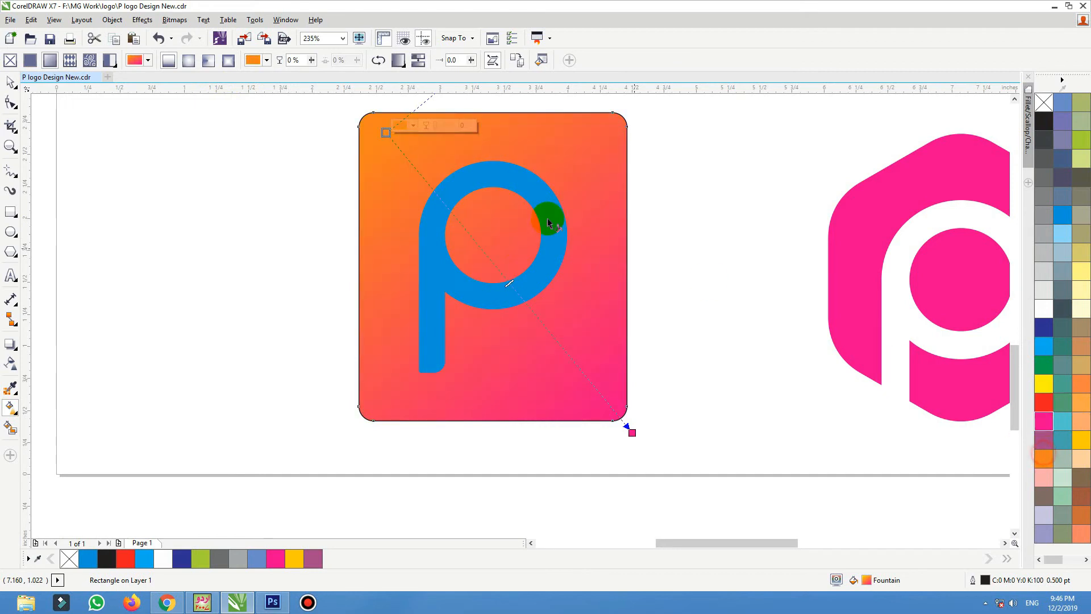
left_click_drag(420, 171, 456, 220)
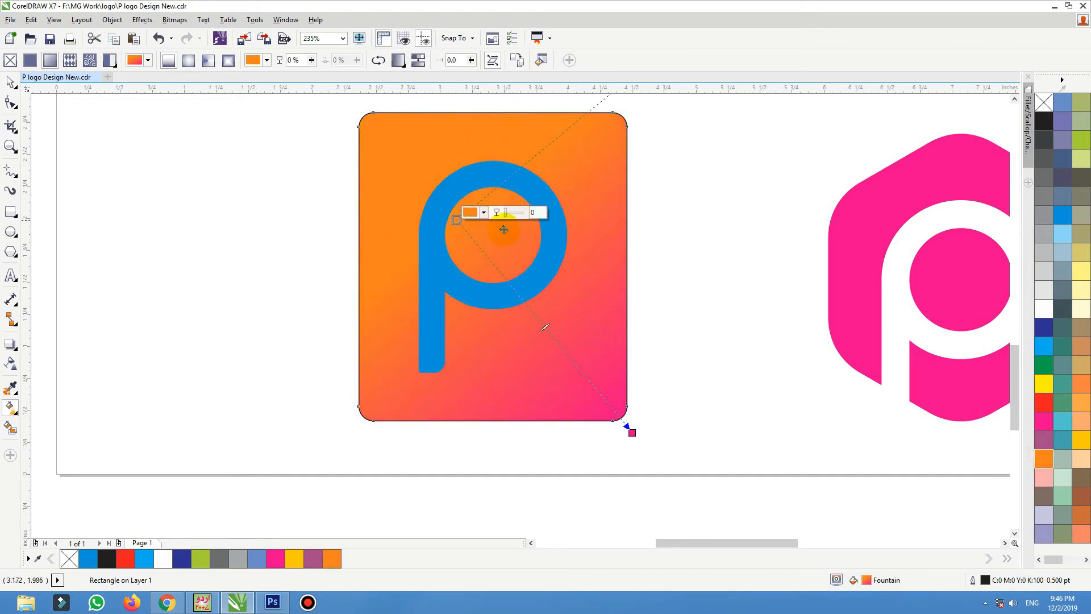
Fill the blue P on the gradient rectangle with white and shift it slightly down.
key("space")
left_click(541, 254)
left_click(1044, 308)
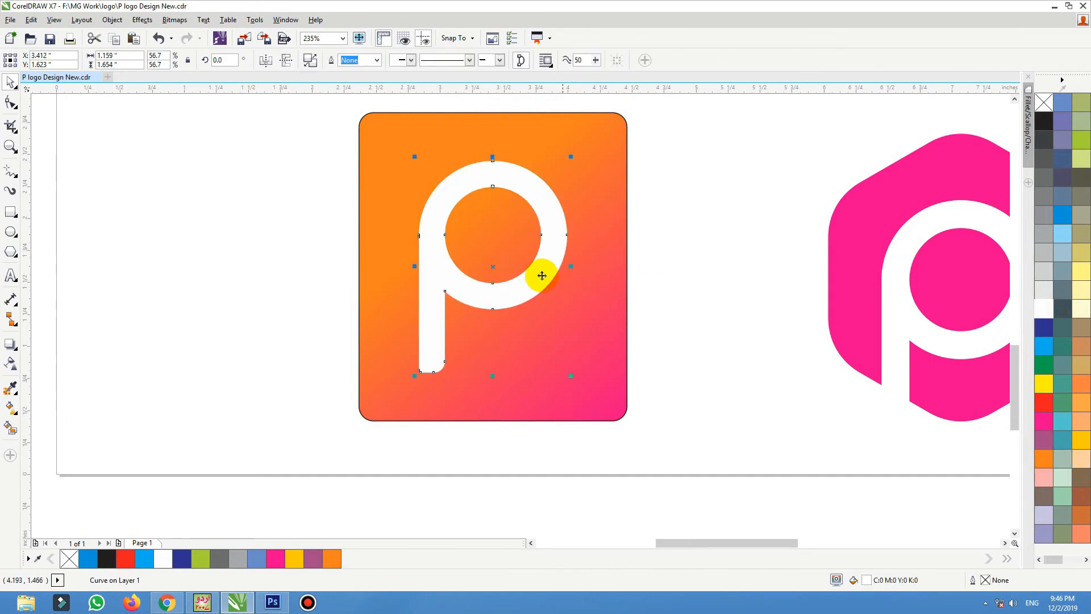
left_click(548, 294, "shift")
left_click_drag(548, 267, 549, 276)
Remove the outline from the gradient rounded rectangle.
left_click(587, 275, "shift")
left_click(665, 265)
left_click(600, 191)
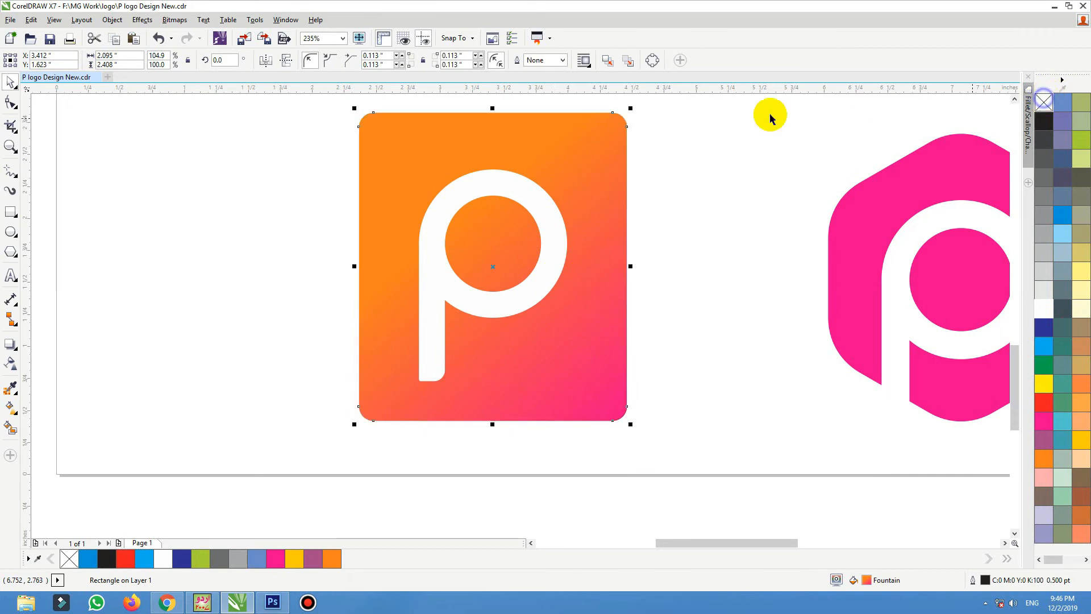
Draw a circle about 0.85 inch across over the rectangle's upper-left corner, filled yellow with no outline.
left_click(11, 231)
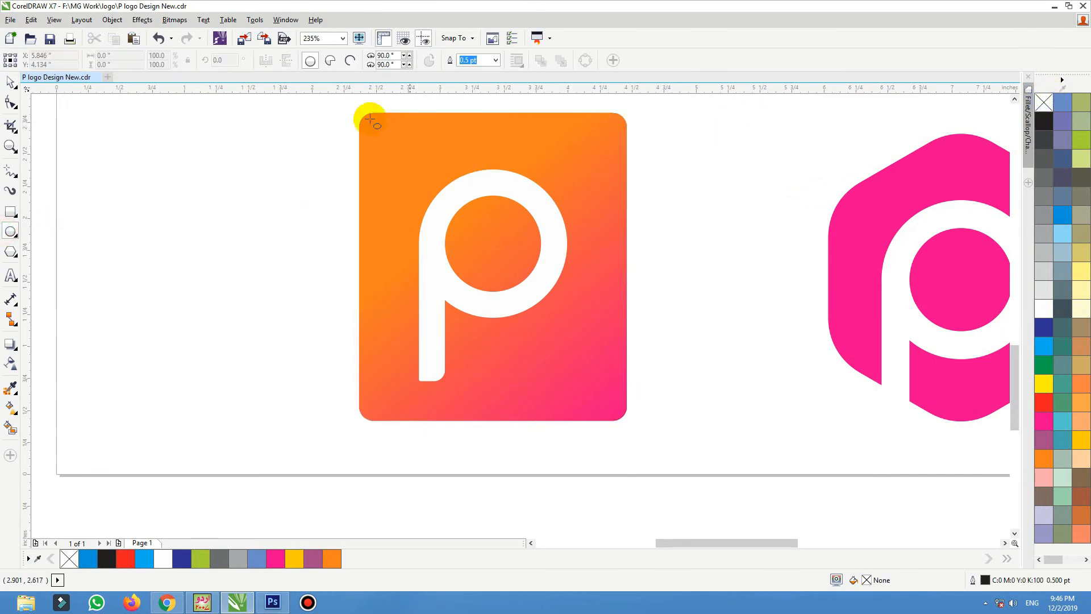
left_click_drag(362, 108, 469, 215)
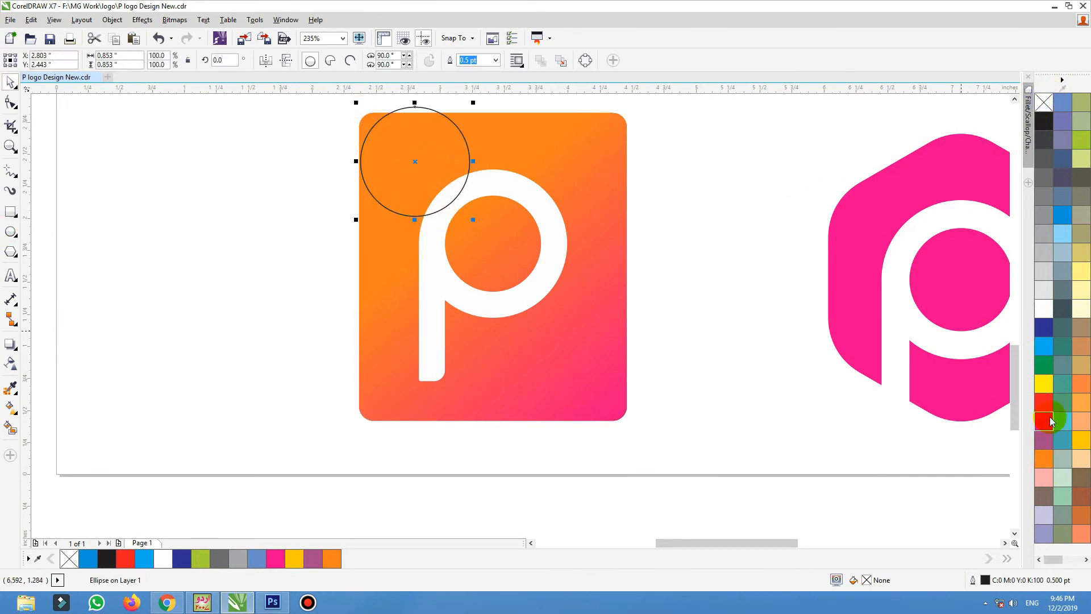
left_click(1048, 392)
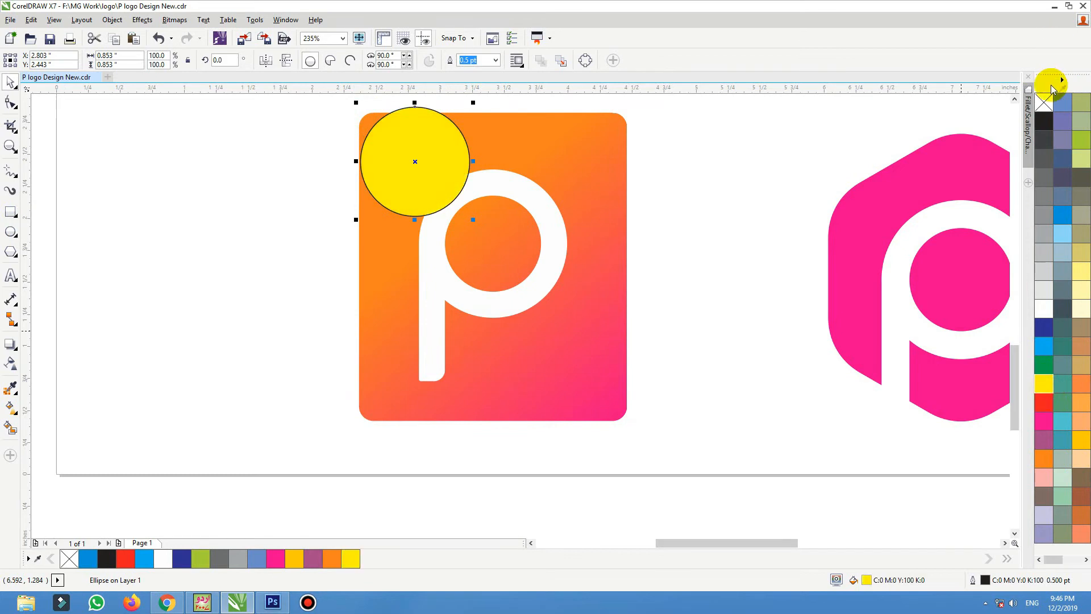
right_click(1045, 103)
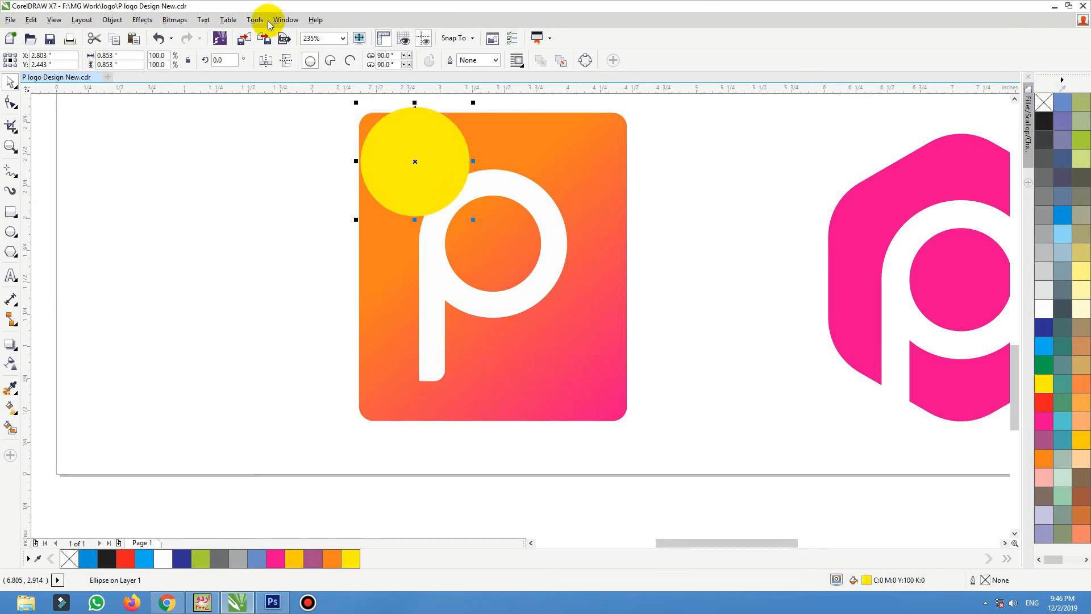
Convert the yellow circle to a bitmap and apply a Gaussian blur with a 50-pixel radius.
left_click(176, 20)
left_click(193, 33)
left_click(510, 360)
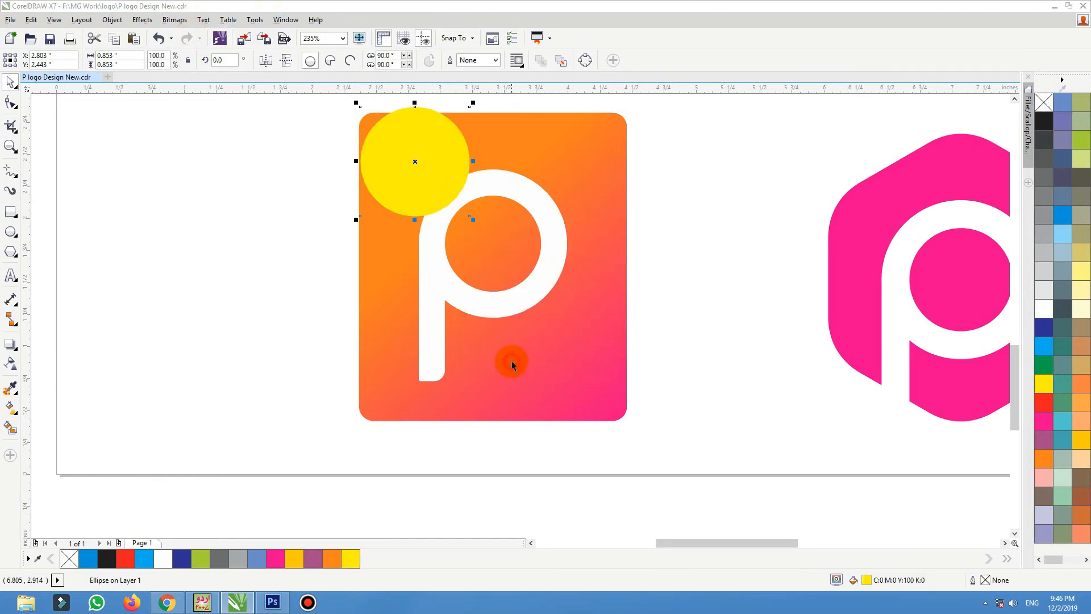
left_click(174, 20)
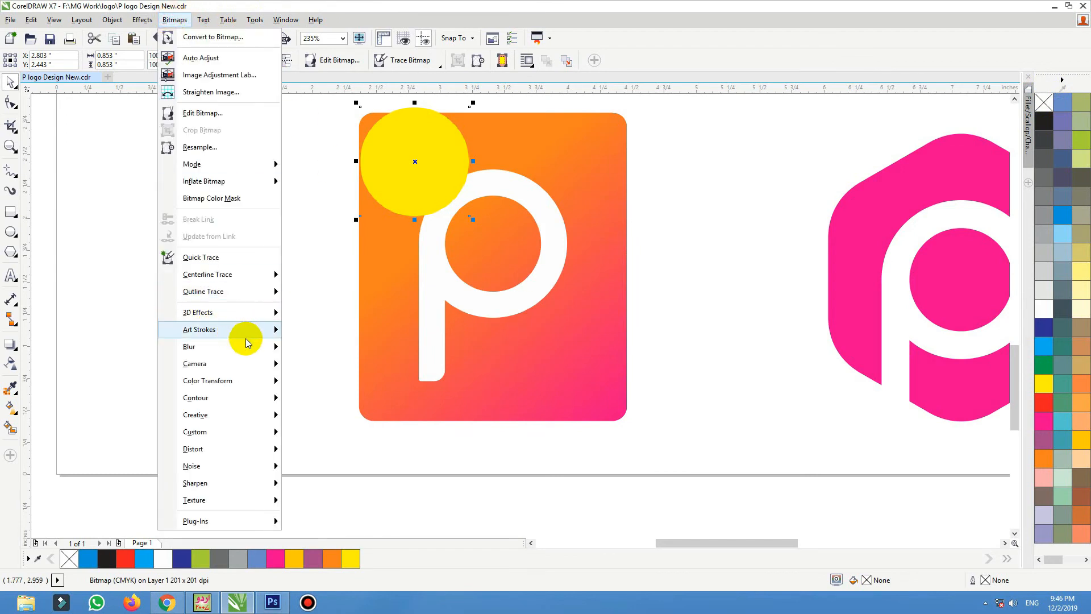
mouse_move(245, 344)
left_click(322, 364)
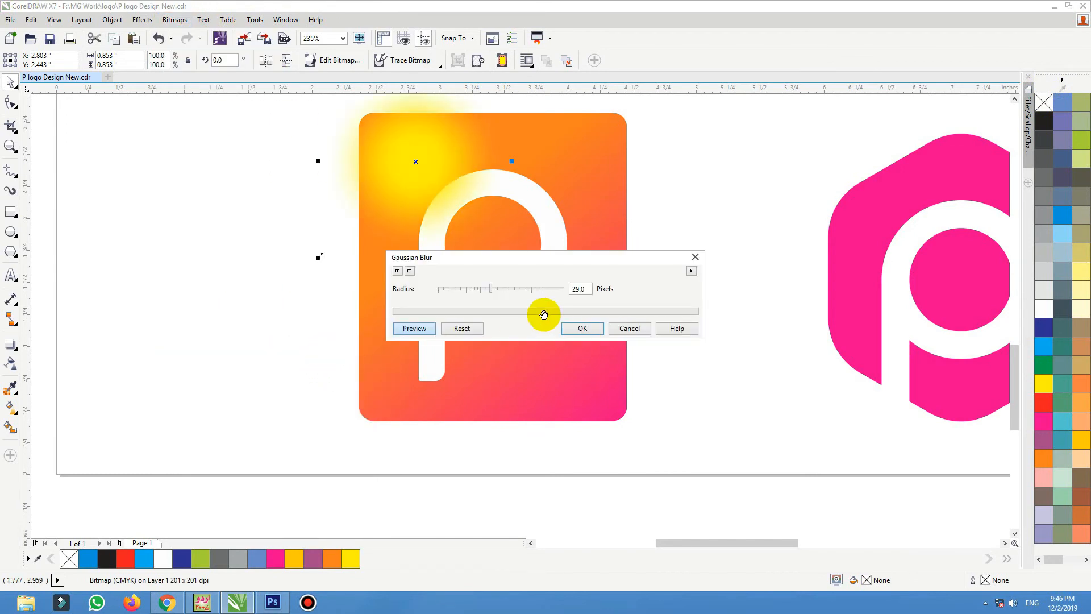
left_click(503, 289)
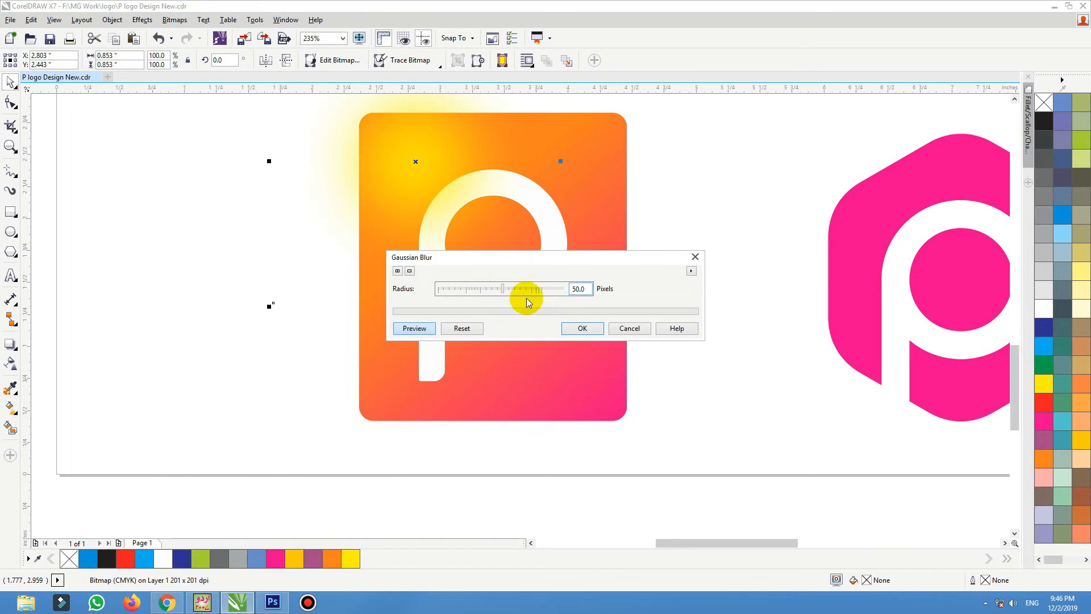
left_click(569, 328)
PowerClip the blurred yellow glow inside the gradient rounded rectangle.
left_click_drag(432, 178, 361, 151)
key("ctrl+z")
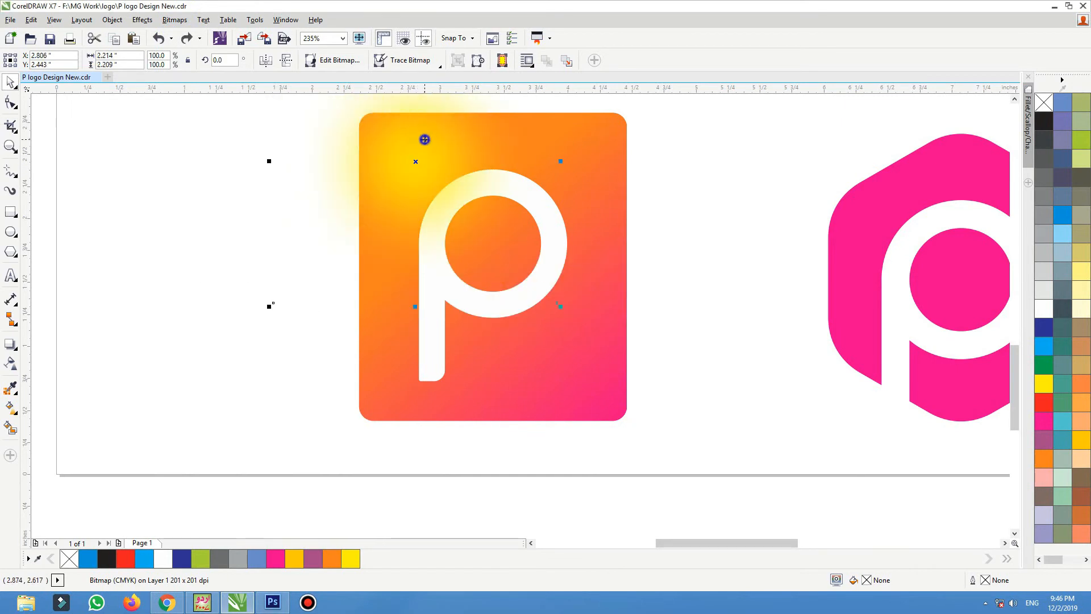
right_click(424, 140)
left_click(459, 148)
left_click(602, 159)
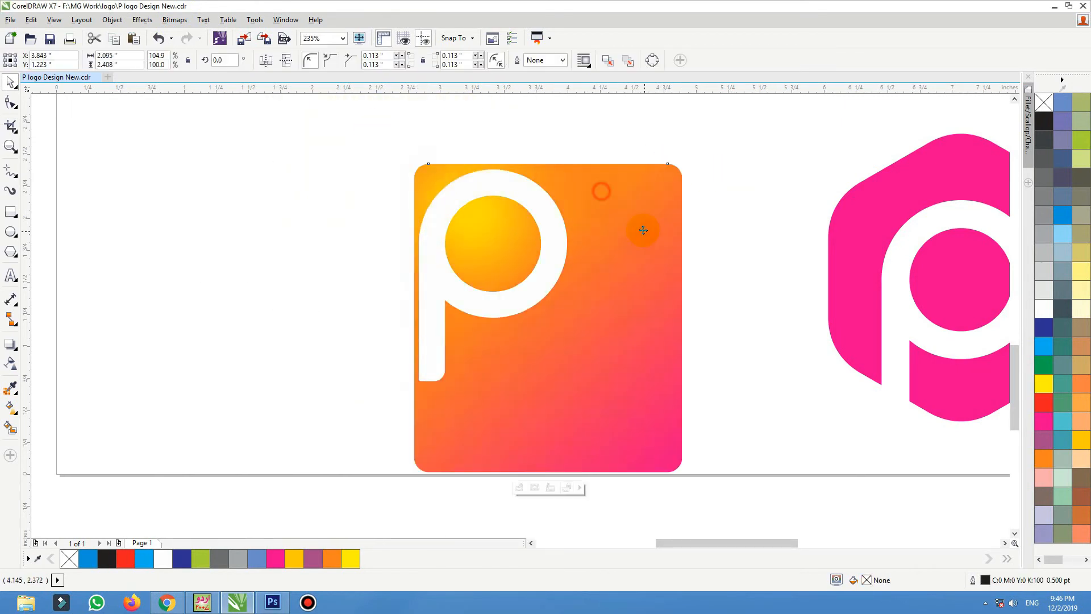
left_click(697, 196)
Draw a dot about 0.18 inch across at the upper right of the white P's bowl, filled white without outline.
key("F2")
left_click_drag(735, 170, 400, 402)
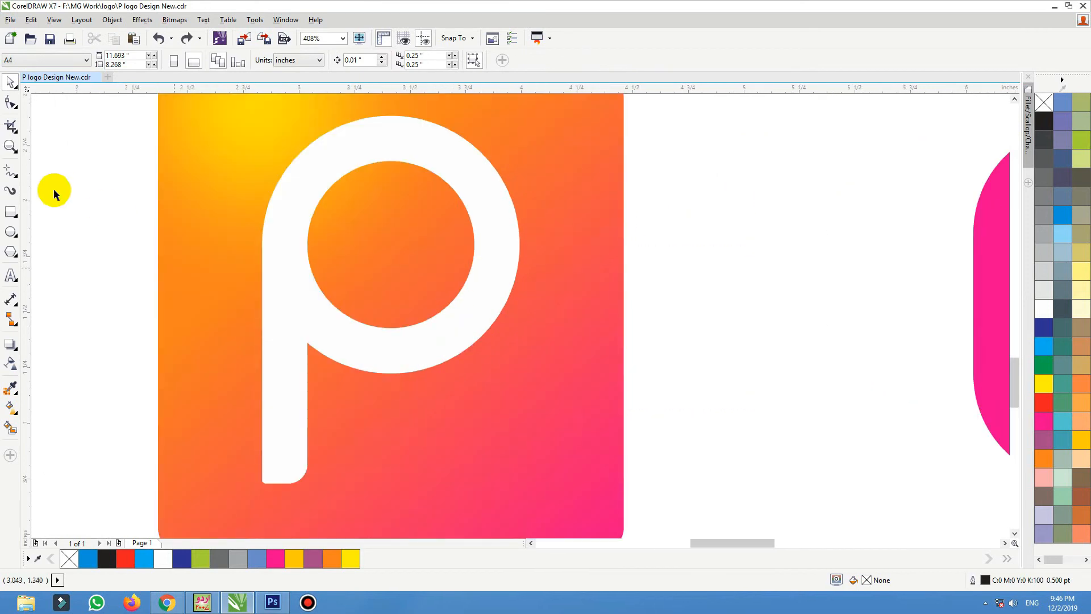
left_click(11, 233)
left_click_drag(516, 163, 547, 202)
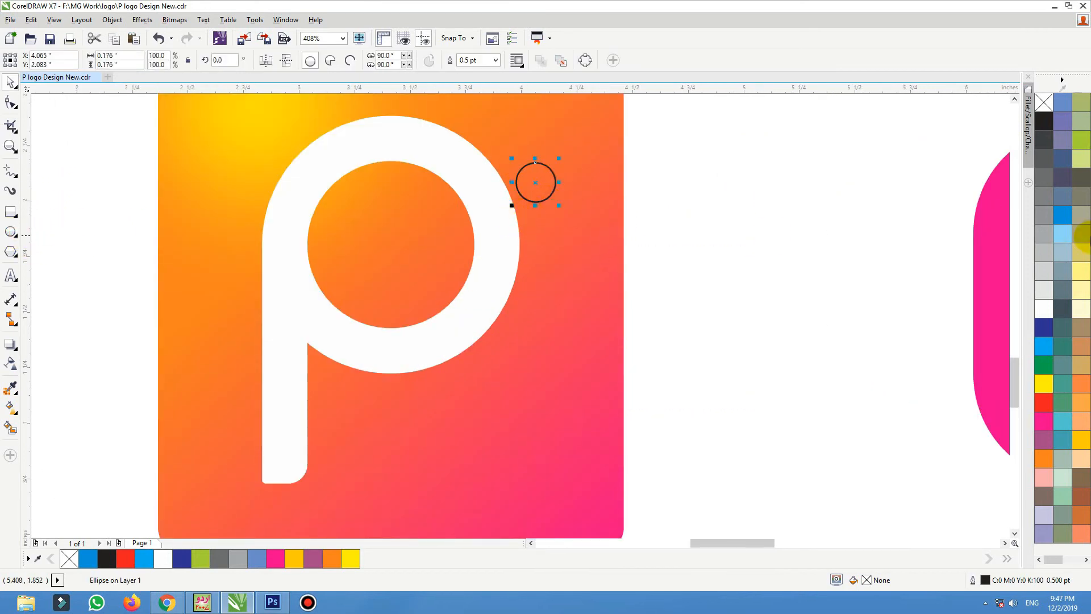
left_click(1043, 308)
right_click(1046, 102)
Review the orange rounded-rectangle mark alongside the other five P logos on the page.
left_click(476, 307, "shift")
left_click(553, 314, "shift")
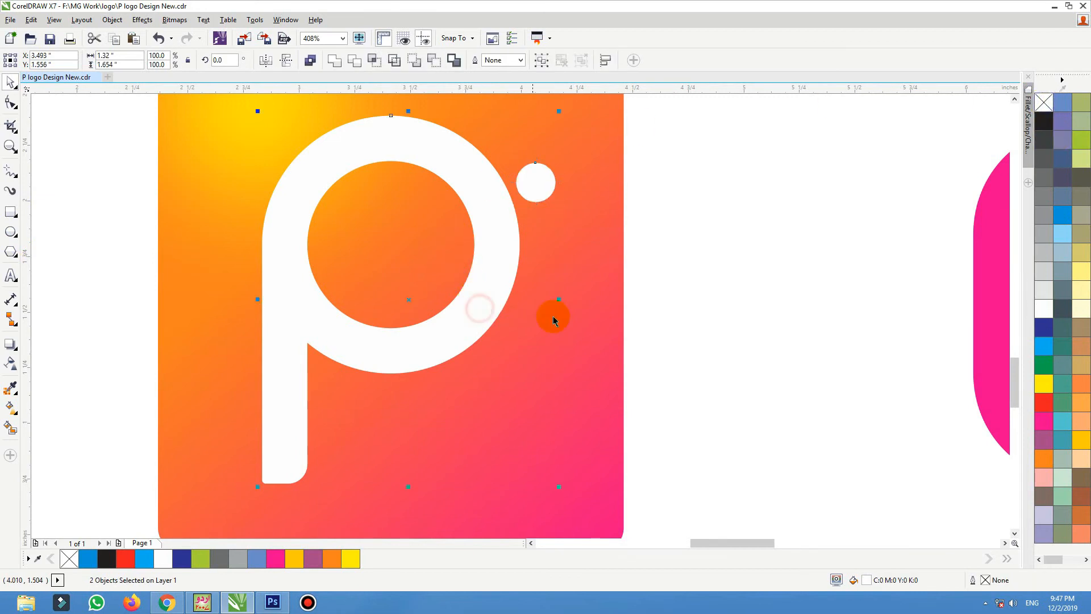
scroll(554, 314, "down", 4)
left_click_drag(564, 325, 629, 333)
left_click(422, 328)
scroll(384, 343, "down", 3)
left_click_drag(279, 389, 754, 269)
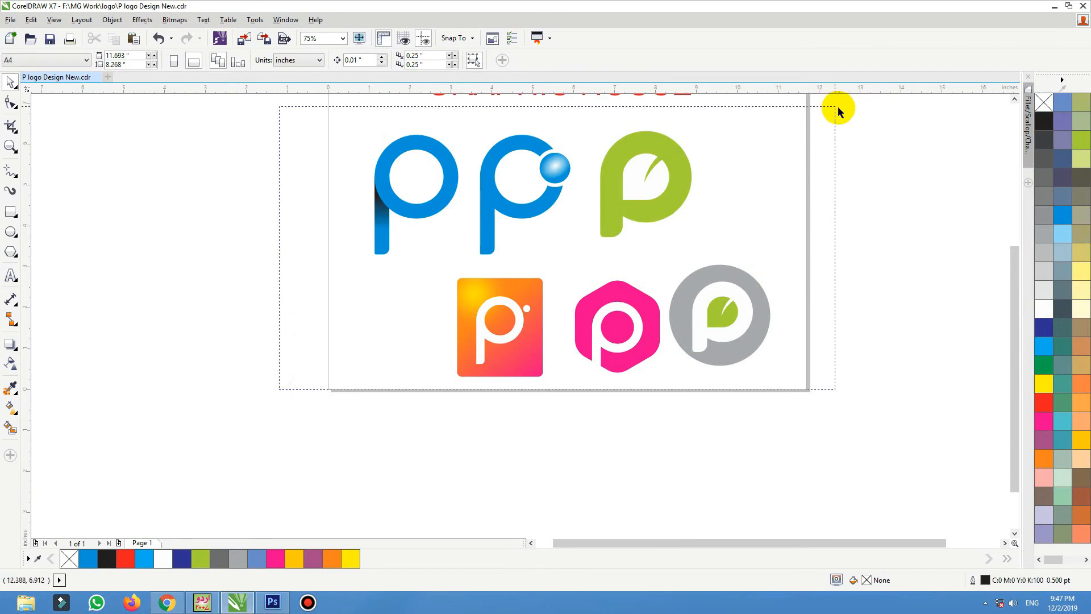
left_click_drag(839, 111, 836, 107)
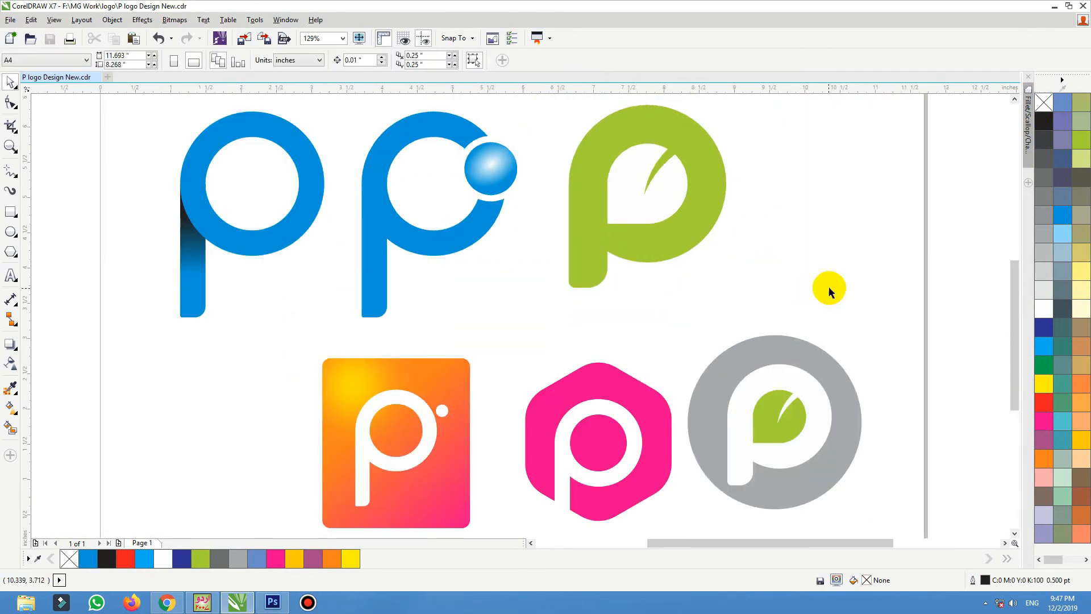
middle_click(833, 280)
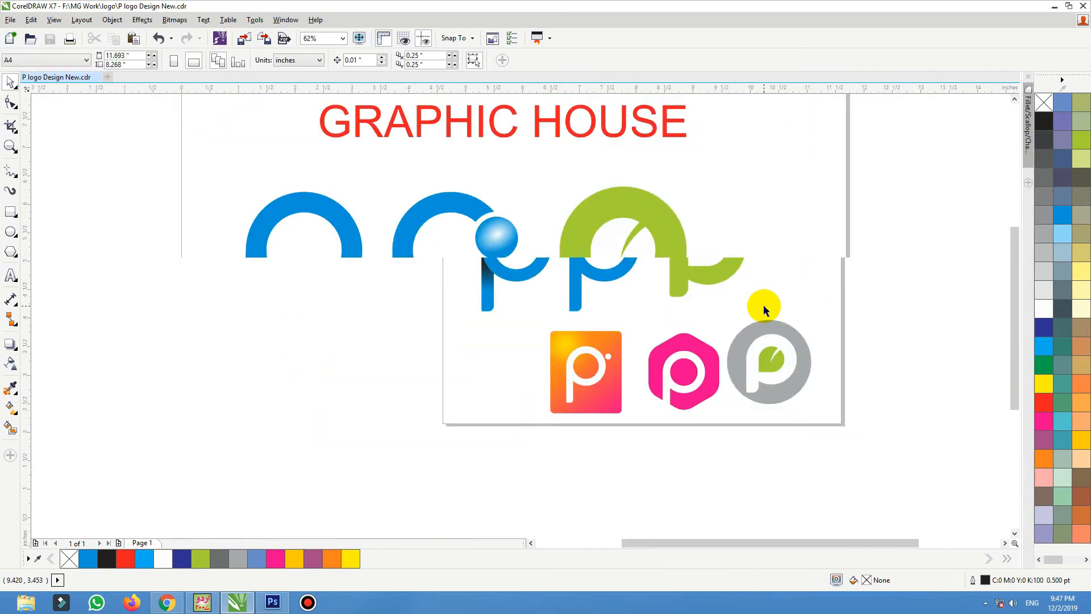
Move the three lower marks together to the left so they sit beneath the top row of lettermarks.
left_click_drag(801, 326, 352, 514)
left_click_drag(476, 481, 352, 480)
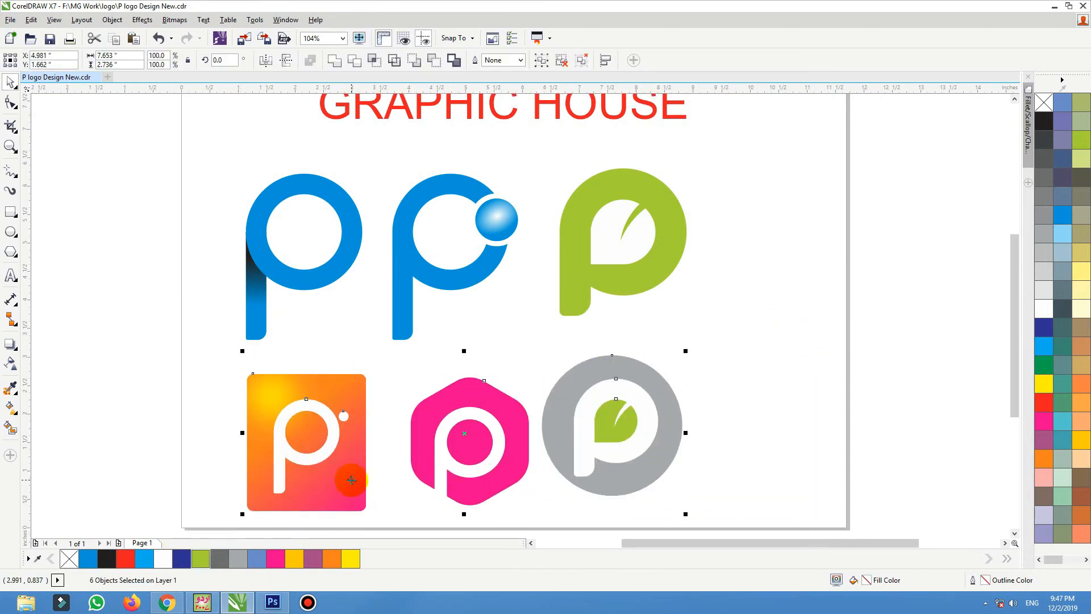
left_click(220, 447)
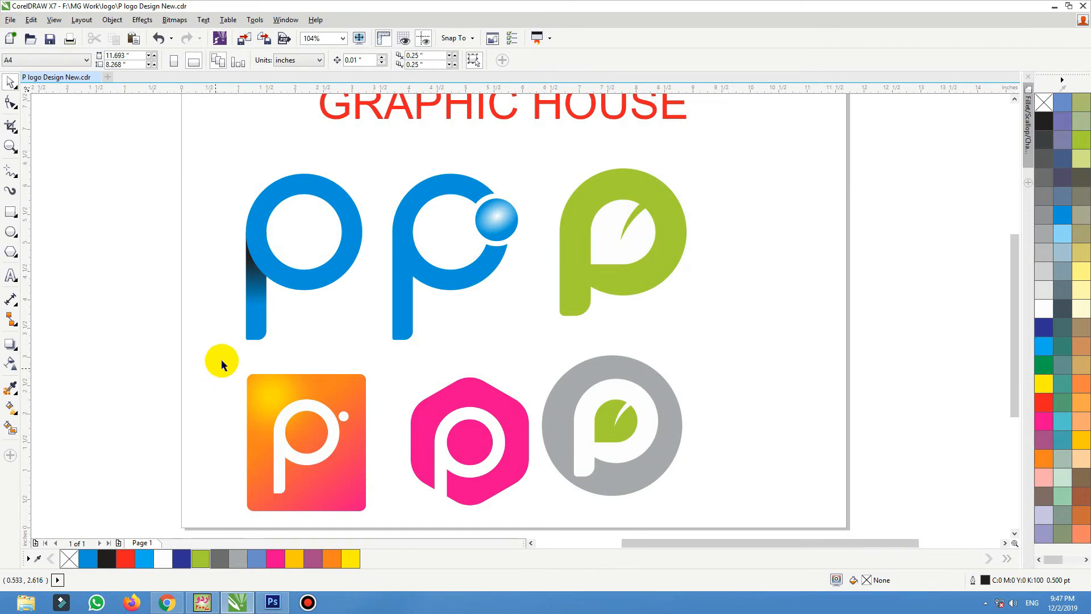
left_click_drag(196, 362, 726, 160)
left_click(746, 181)
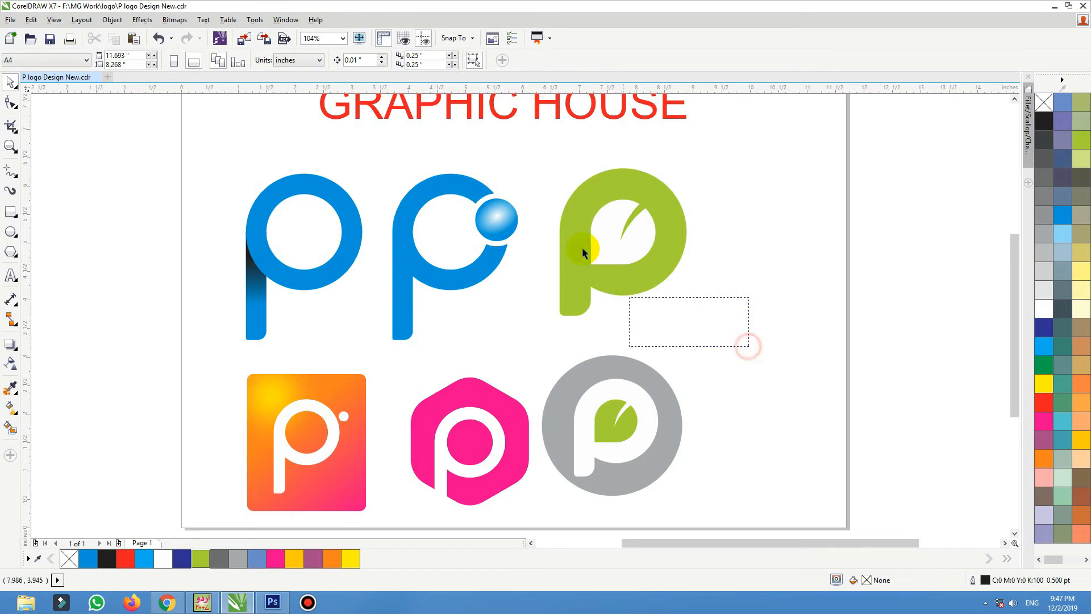
left_click_drag(749, 345, 543, 156)
left_click_drag(748, 312, 519, 524)
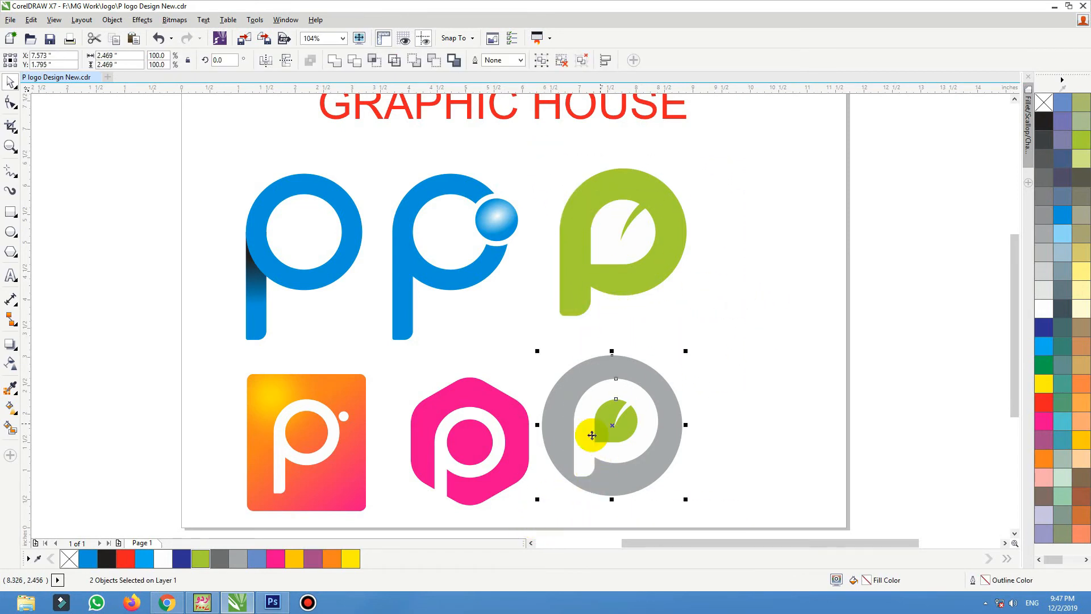
Duplicate the green leaf P logo, placing the copy beside the original at the end of the upper row.
left_click_drag(735, 353, 532, 135)
left_click_drag(628, 237, 821, 240)
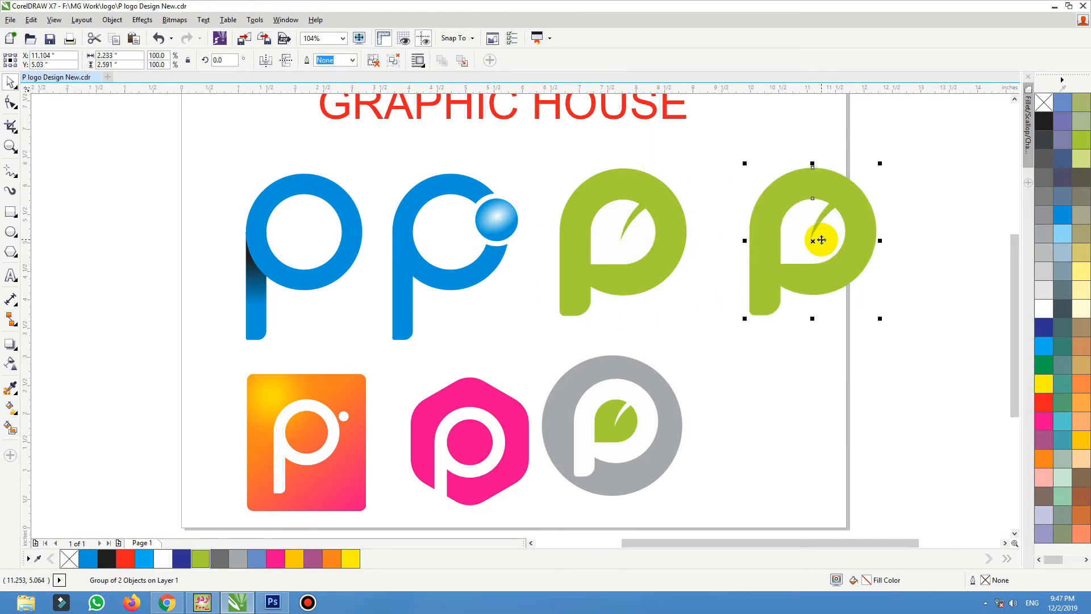
Add the two-line text "leaf" / "salogan" at 24 pt below the copied P and convert it to uppercase.
left_click(10, 277)
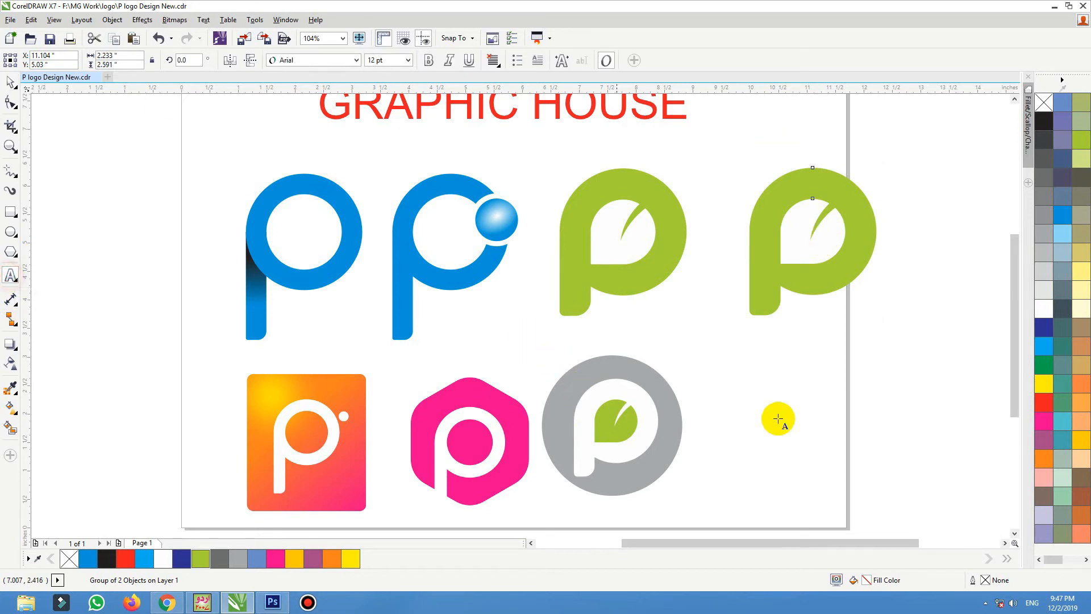
left_click(727, 352)
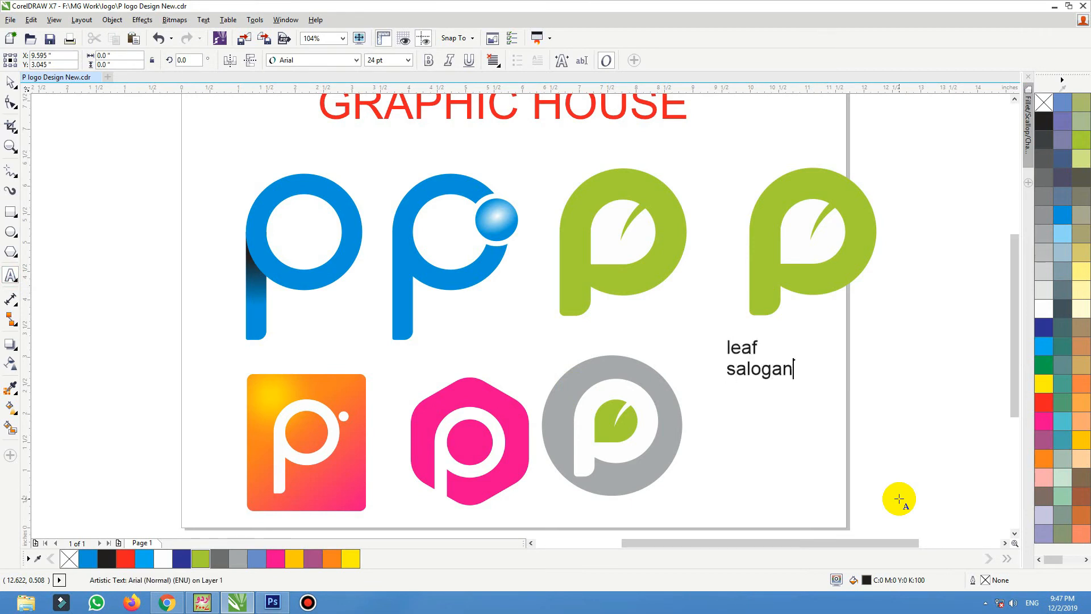
key("ctrl+a")
key("shift+F3")
key("Down")
key("Return")
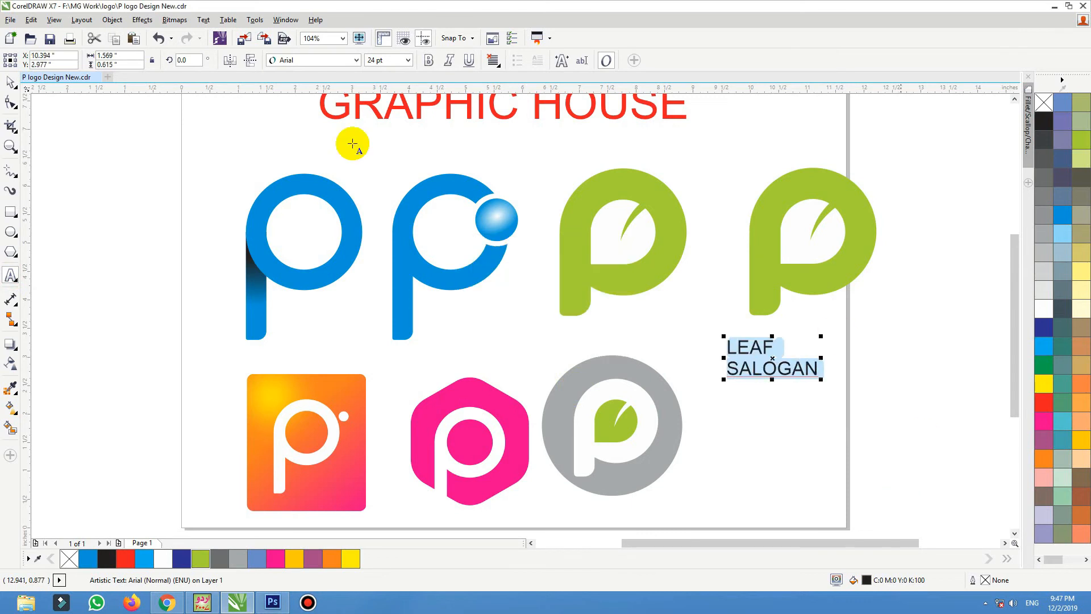
Set the two-line text to bold Helvetica LT Std Cond and break it apart into separate words.
left_click(11, 81)
left_click(312, 60)
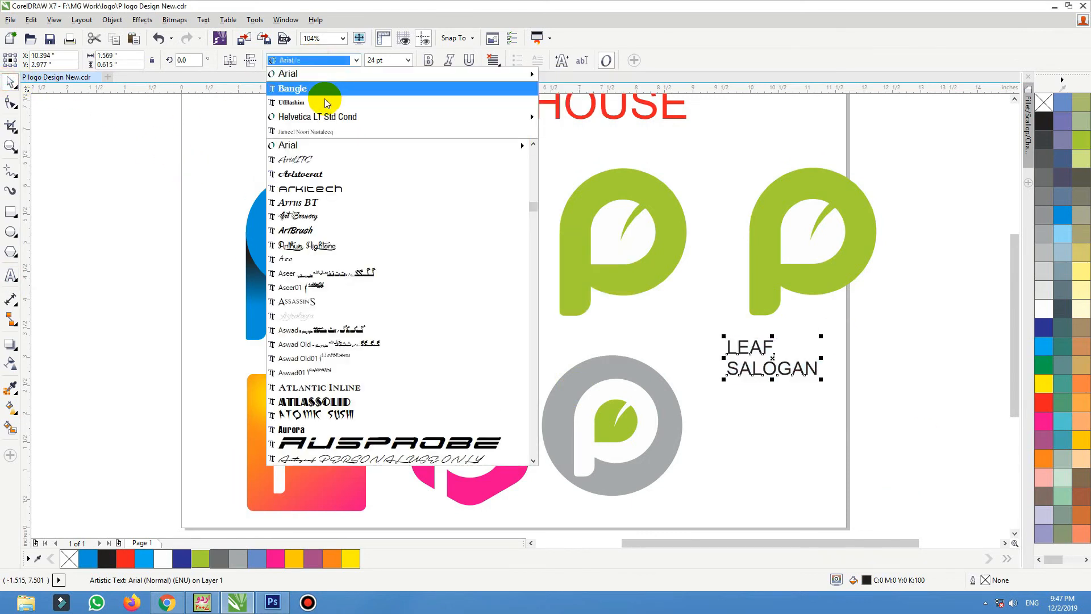
left_click(325, 117)
key("F2")
left_click_drag(617, 230, 929, 441)
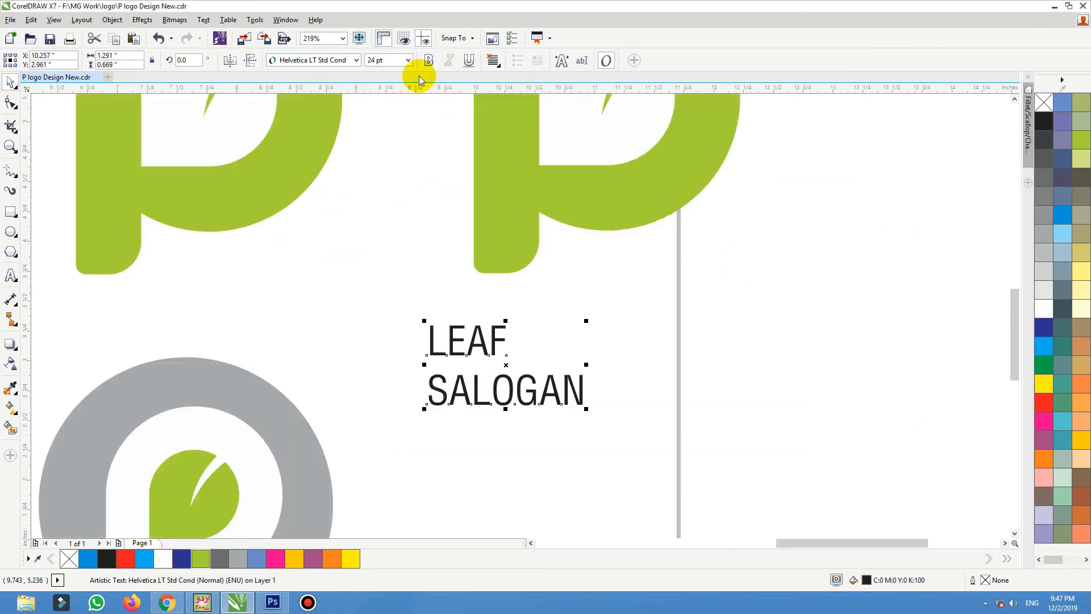
left_click(429, 61)
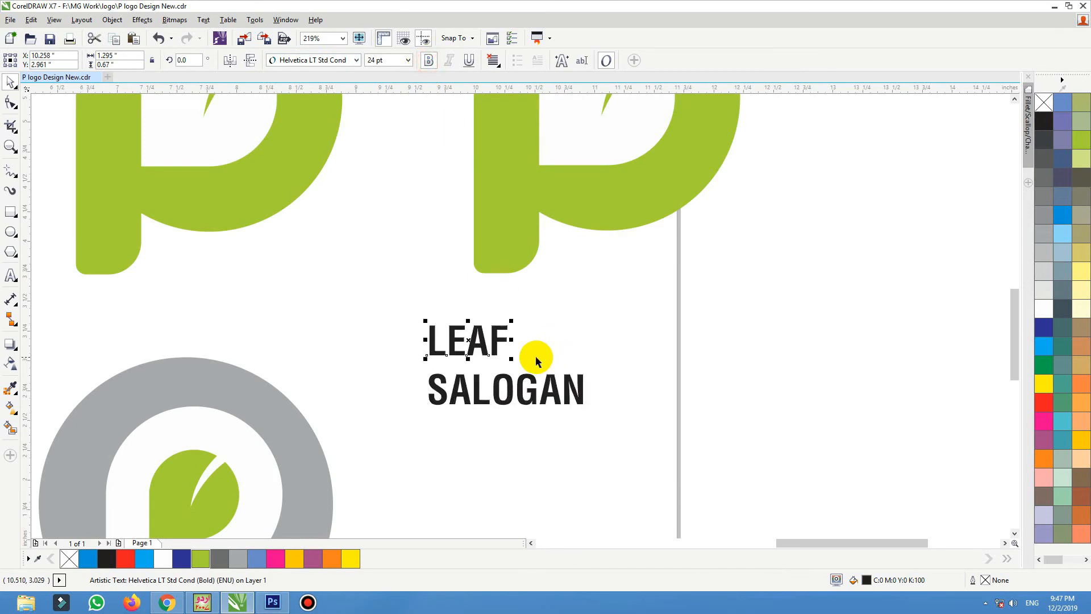
Enlarge the word LEAF to about 61 pt directly above SALOGAN and fill it orange.
left_click_drag(513, 320, 737, 273)
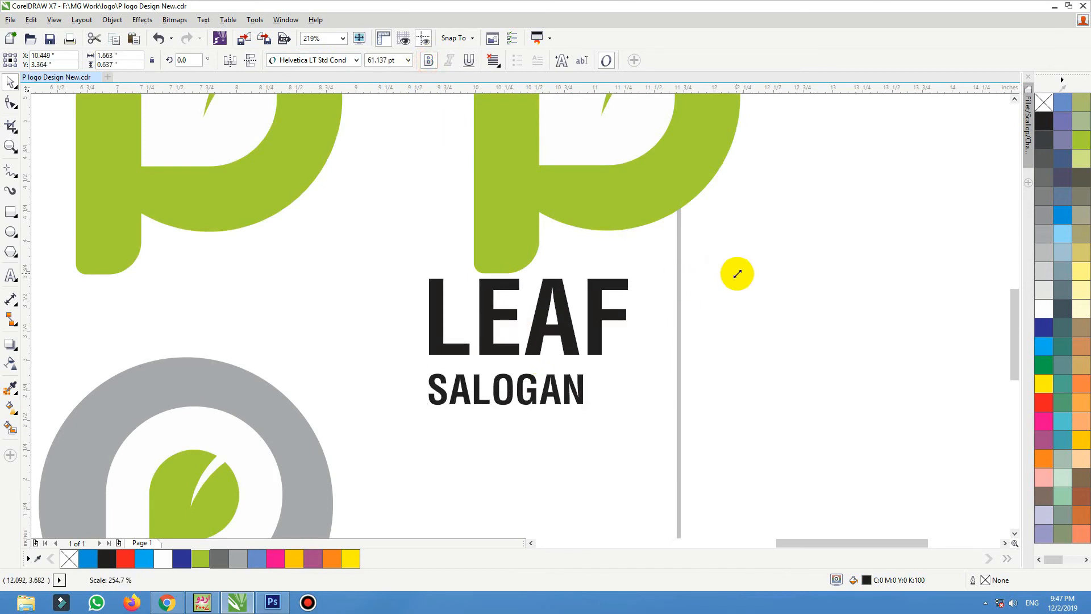
left_click_drag(608, 312, 619, 322)
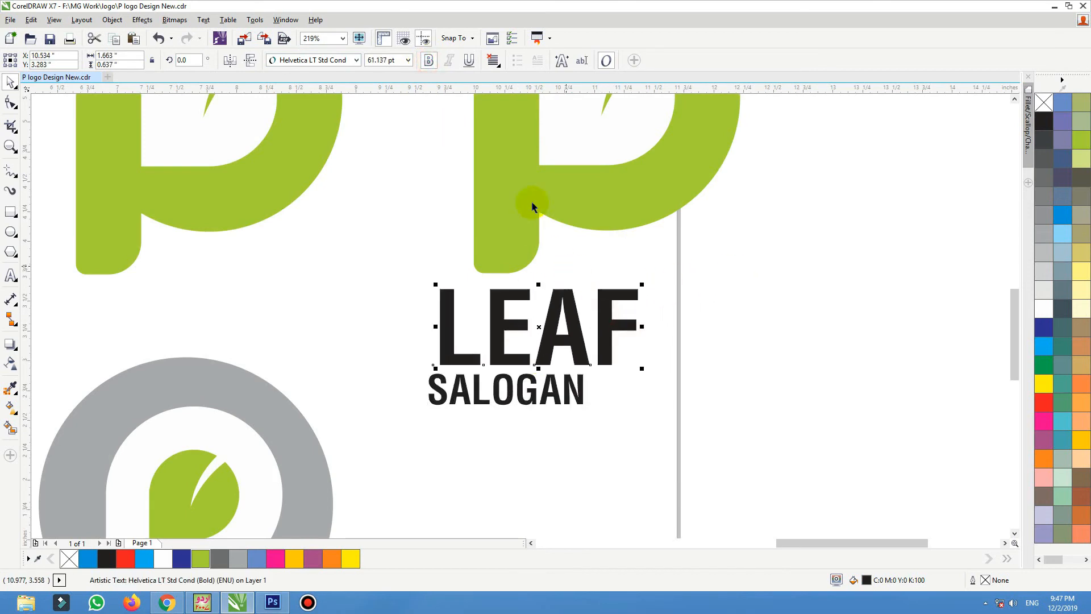
left_click(1047, 451)
Try the JuliusBlack font on the word LEAF.
left_click(355, 60)
scroll(363, 219, "down", 2)
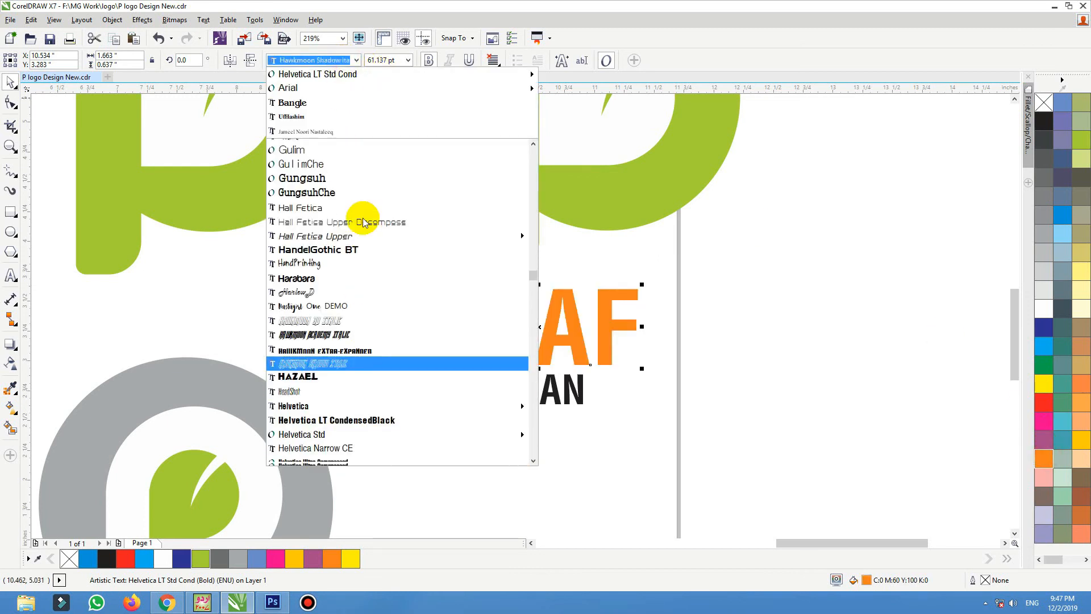
scroll(362, 221, "down", 10)
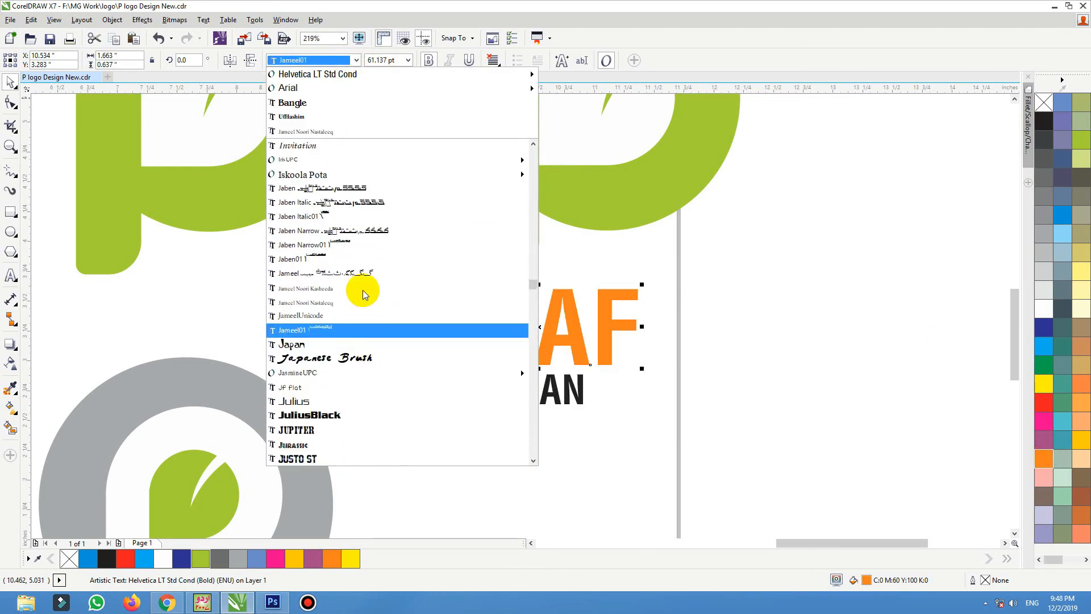
scroll(353, 293, "down", 2)
left_click(349, 328)
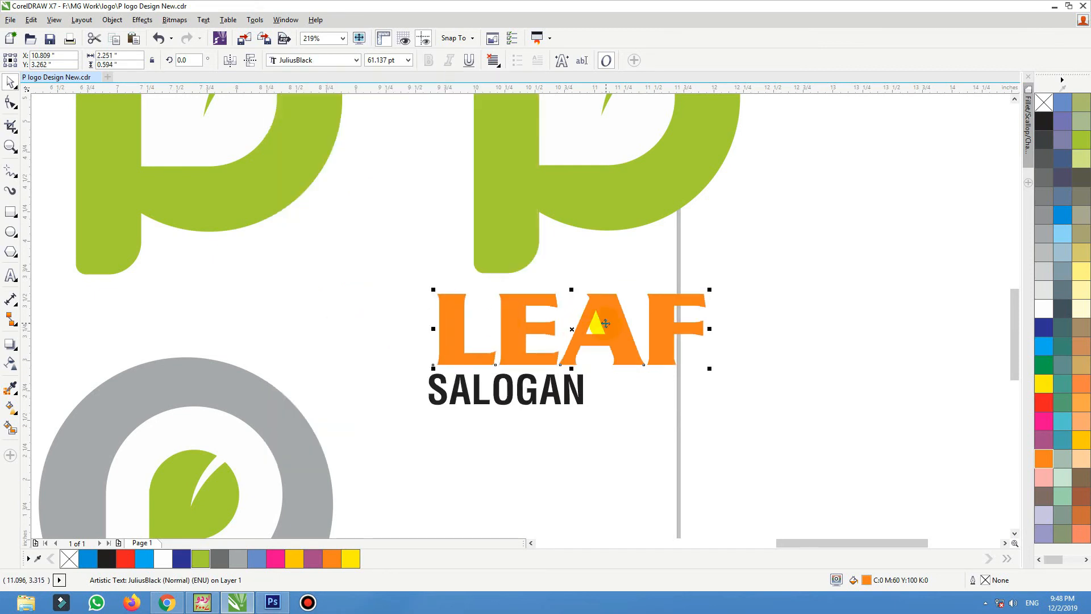
Set the word LEAF in the Kirvy font and make it bold.
left_click(299, 60)
scroll(335, 310, "down", 3)
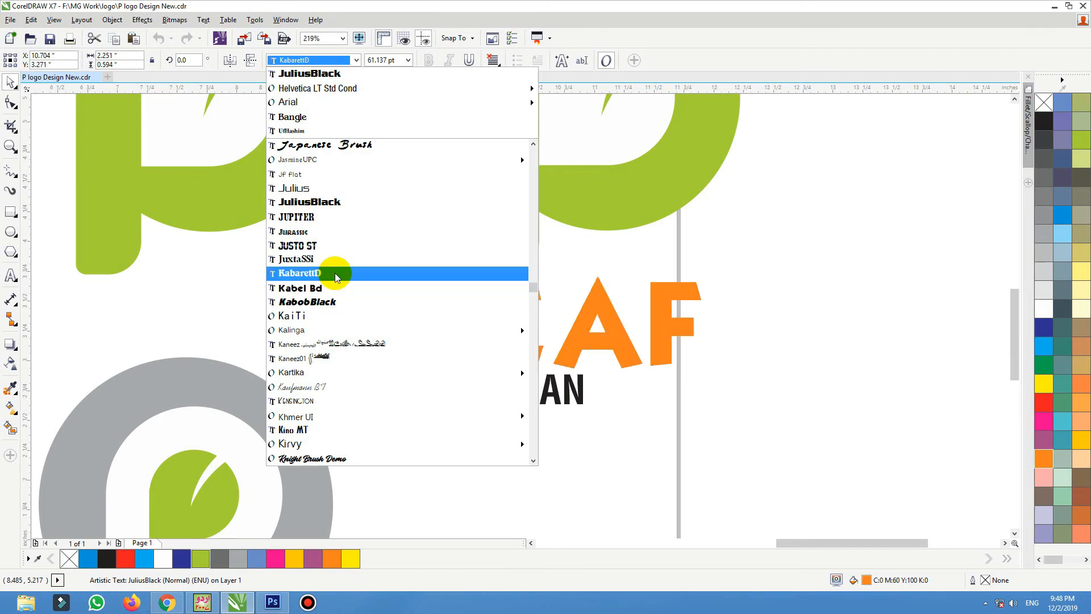
scroll(335, 276, "down", 4)
mouse_move(334, 268)
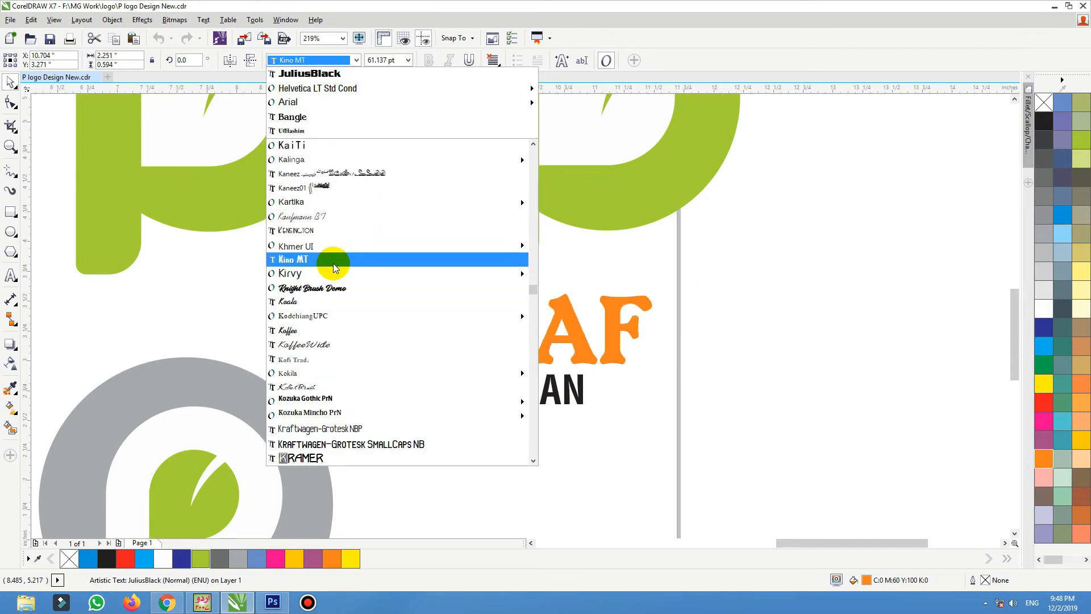
left_click(538, 300)
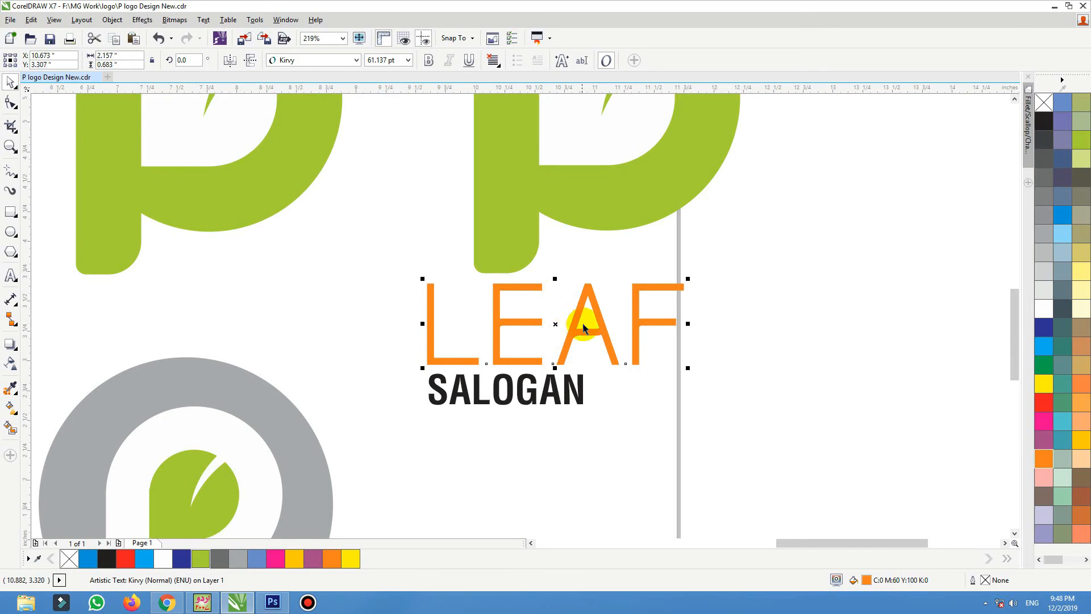
left_click(429, 60)
Change the font of the word SALOGAN to Kirvy Bold.
left_click(579, 387)
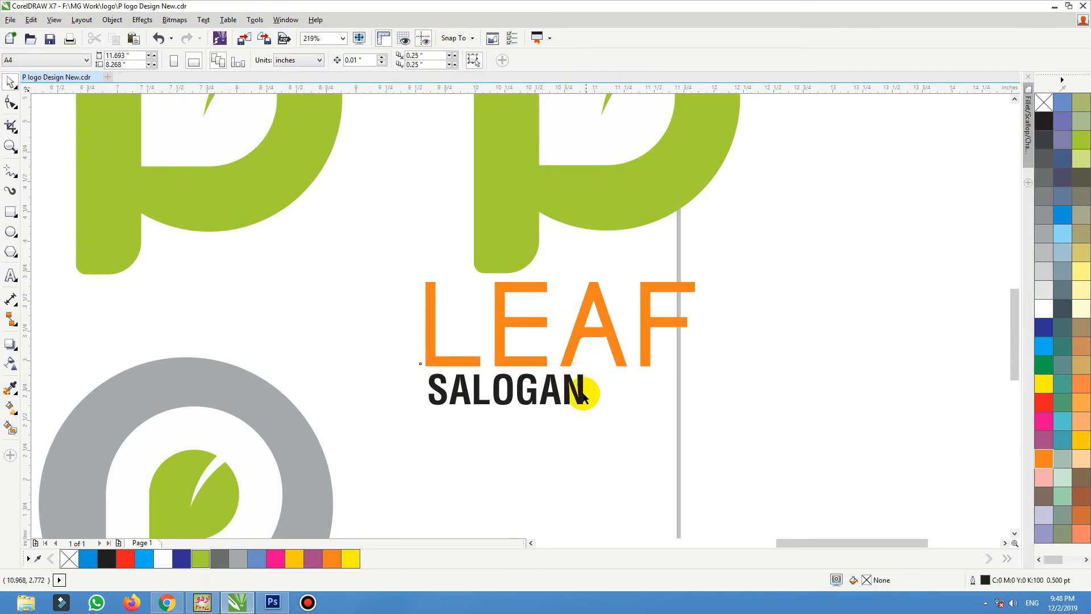
left_click(310, 59)
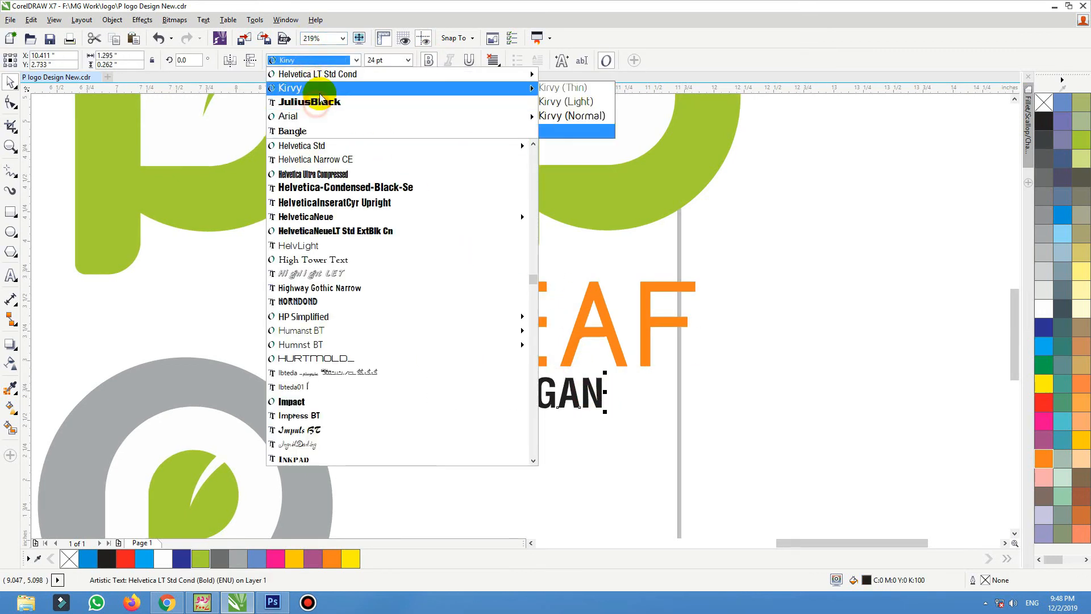
left_click(568, 121)
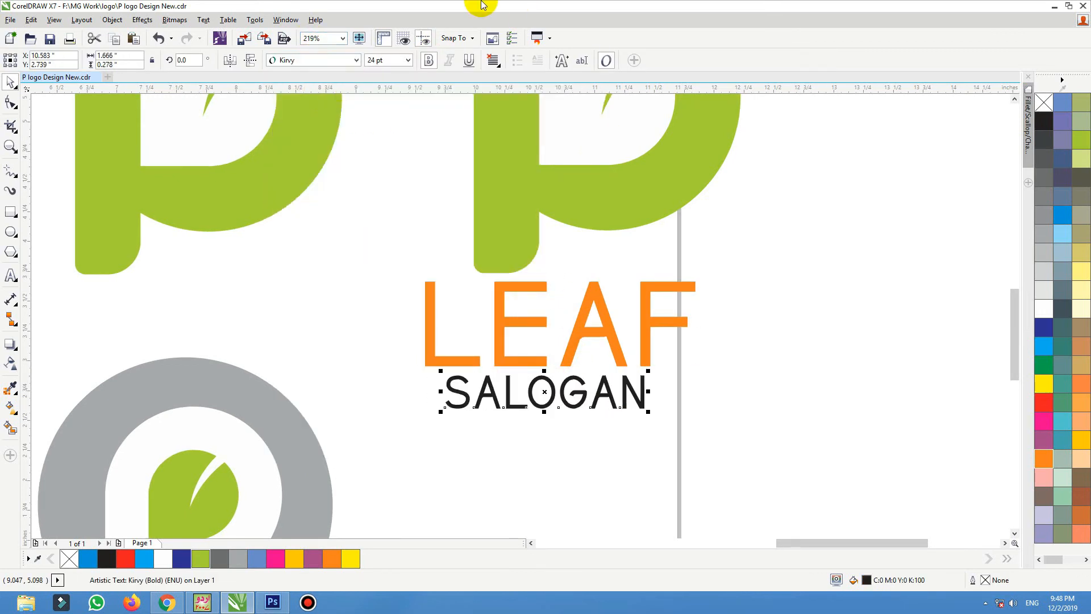
Align the centers of SALOGAN and LEAF on a common vertical axis and group the two words.
left_click(586, 333, "shift")
key("c")
scroll(595, 335, "down", 1)
left_click_drag(597, 333, 597, 338)
key("ctrl+g")
Center the grouped text beneath the copied leaf P and move both together to the page's right edge.
left_click_drag(725, 136, 506, 322)
left_click(583, 331, "shift")
key("c")
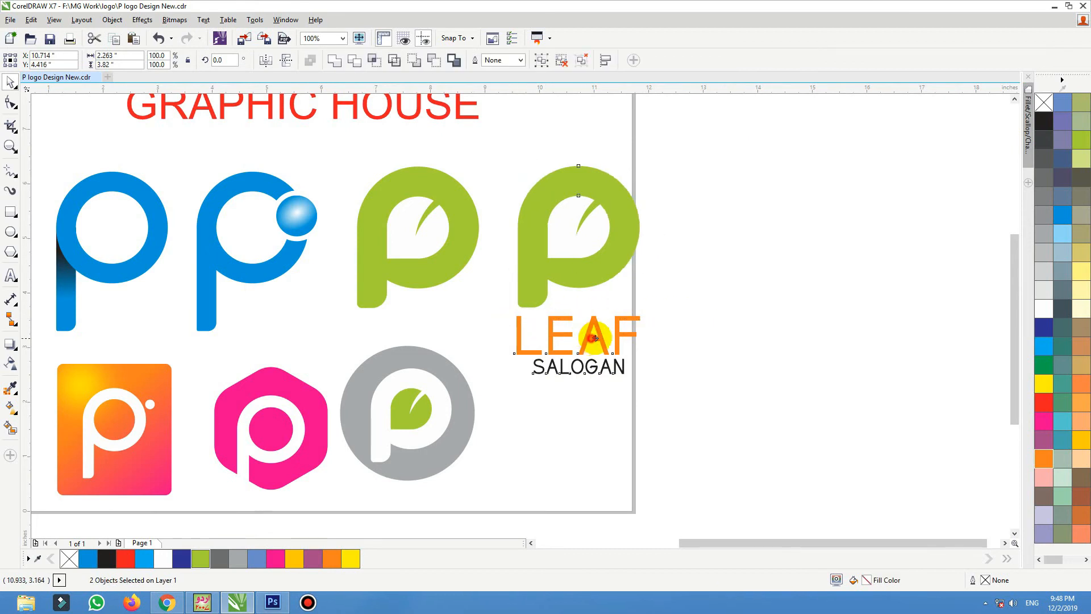
left_click_drag(593, 338, 763, 335)
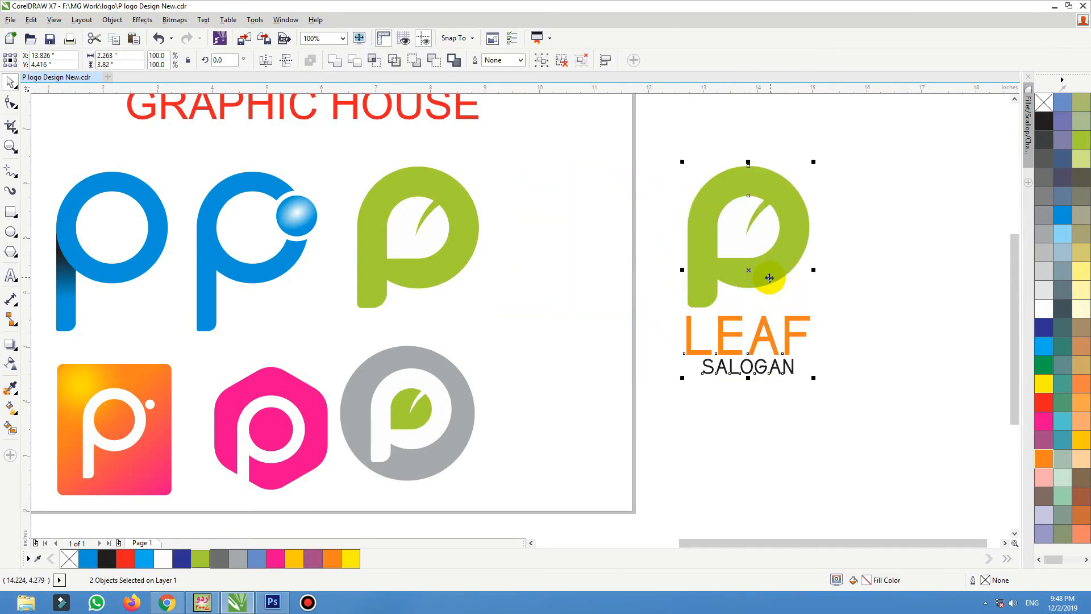
left_click_drag(769, 277, 657, 280)
Export only the selected leaf logo with its text to the Desktop as an EPS file named 2.
key("ctrl+e")
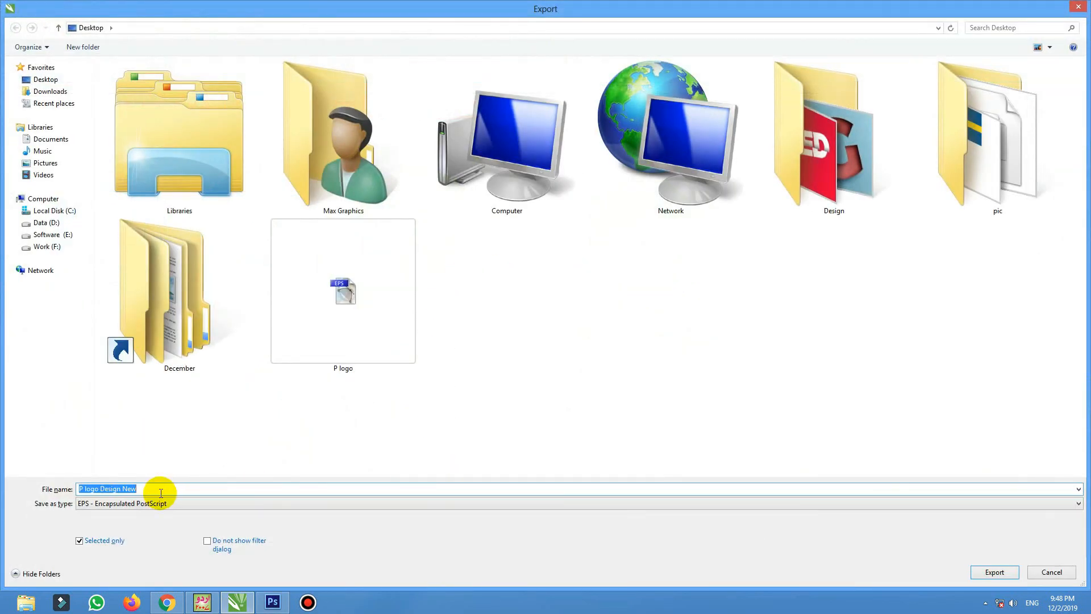
type("S")
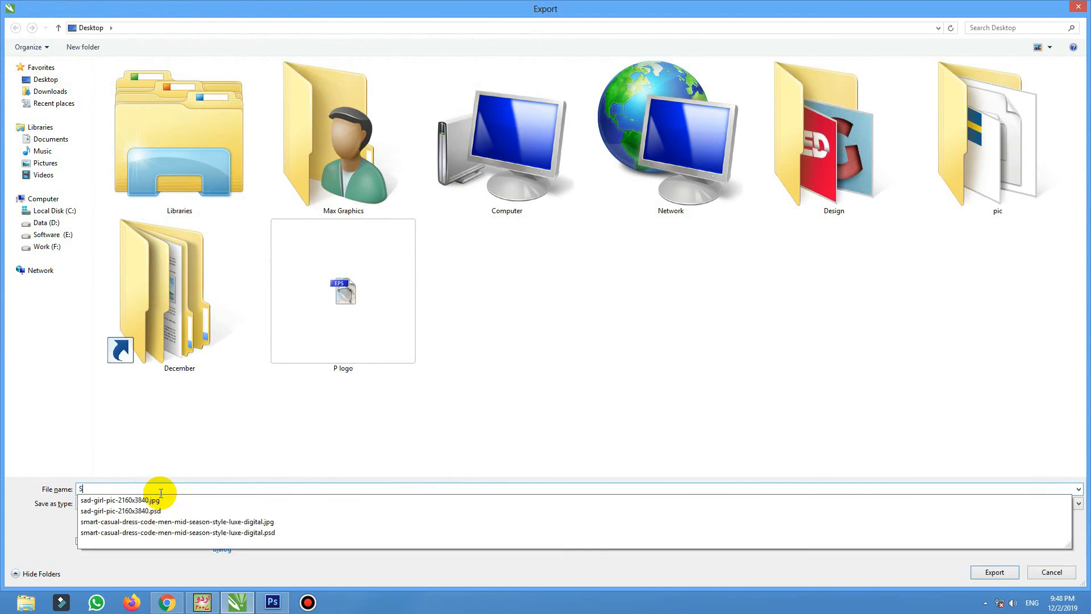
key("Return")
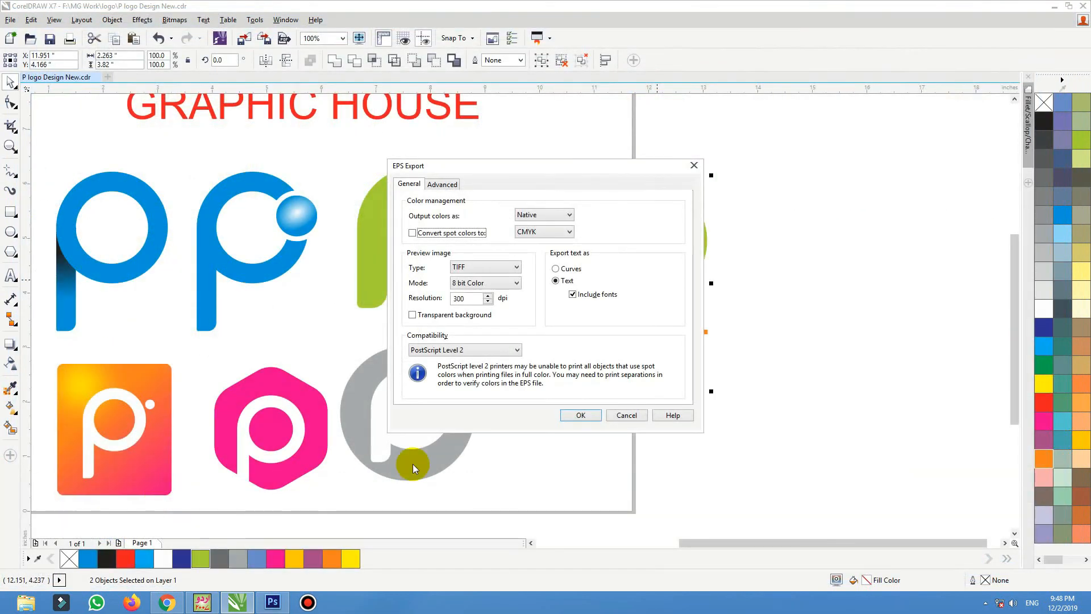
left_click(580, 415)
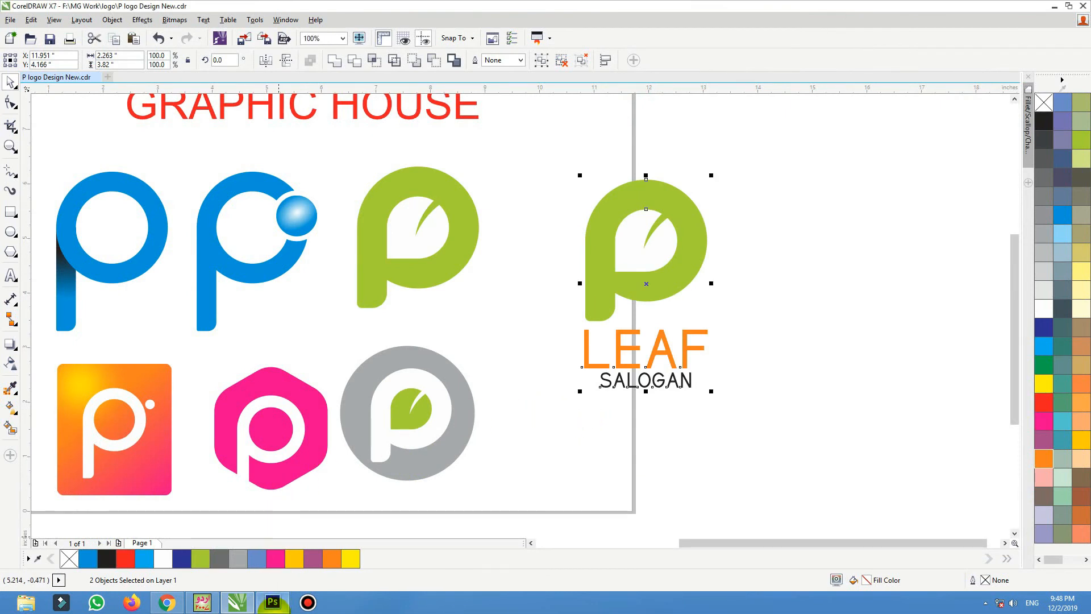
Switch to Photoshop and open the contents of the textured-paper mockup's Place Logo smart object.
mouse_move(273, 607)
left_click(272, 540)
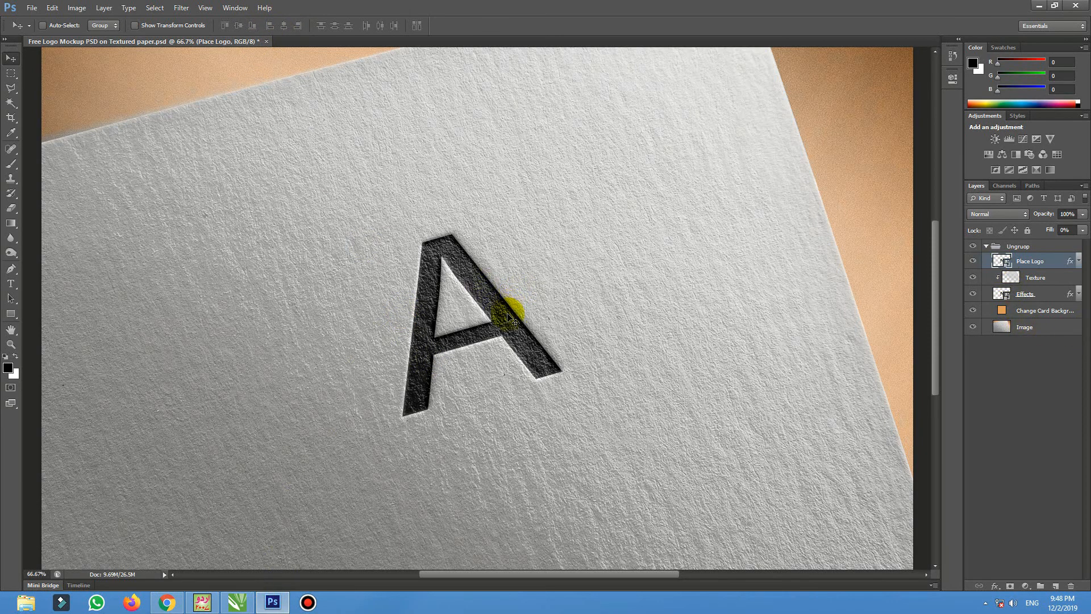
double_click(996, 260)
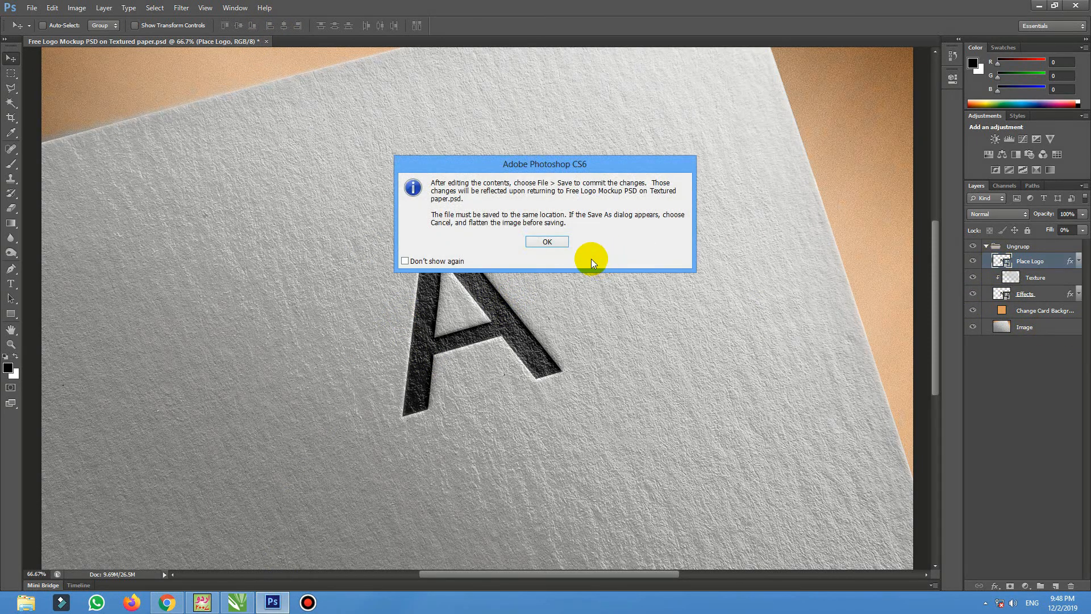
left_click(546, 244)
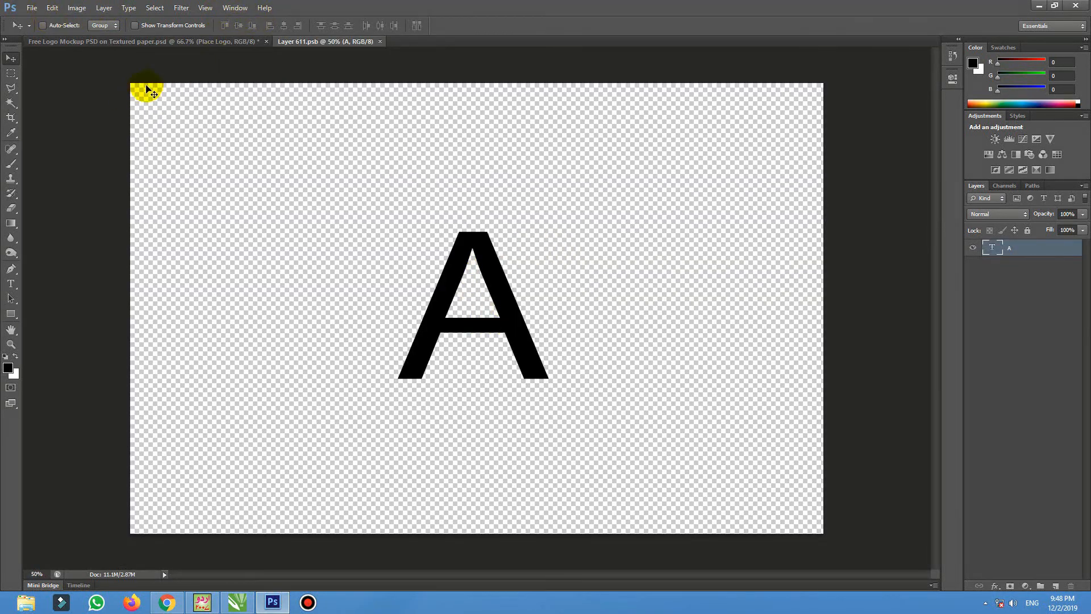
Open the EPS file 2 from the Desktop, rasterizing it at 300 pixels/inch.
double_click(100, 68)
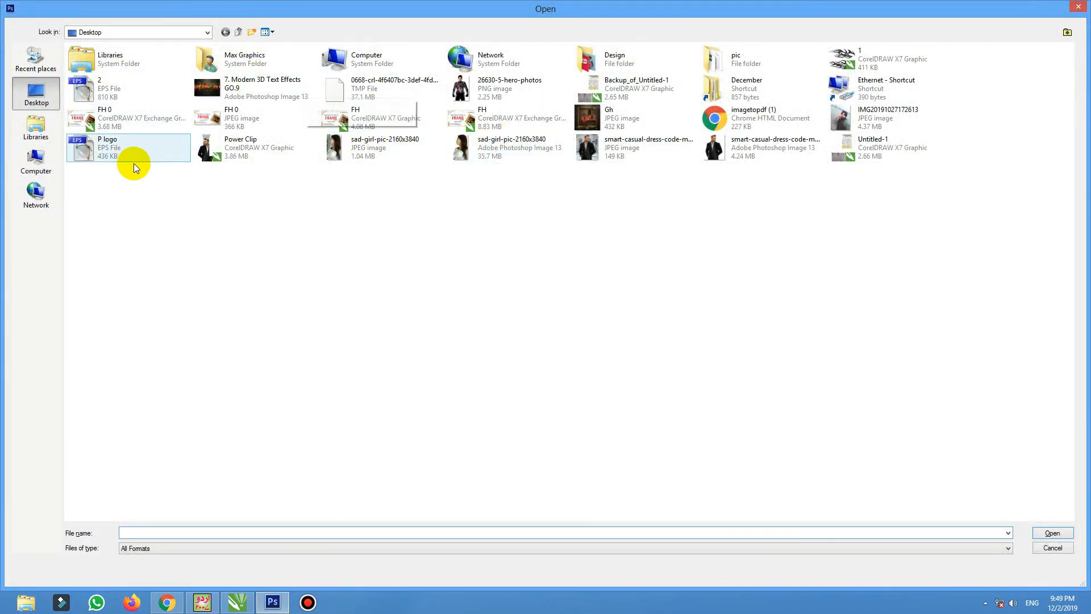
left_click(107, 93)
double_click(106, 93)
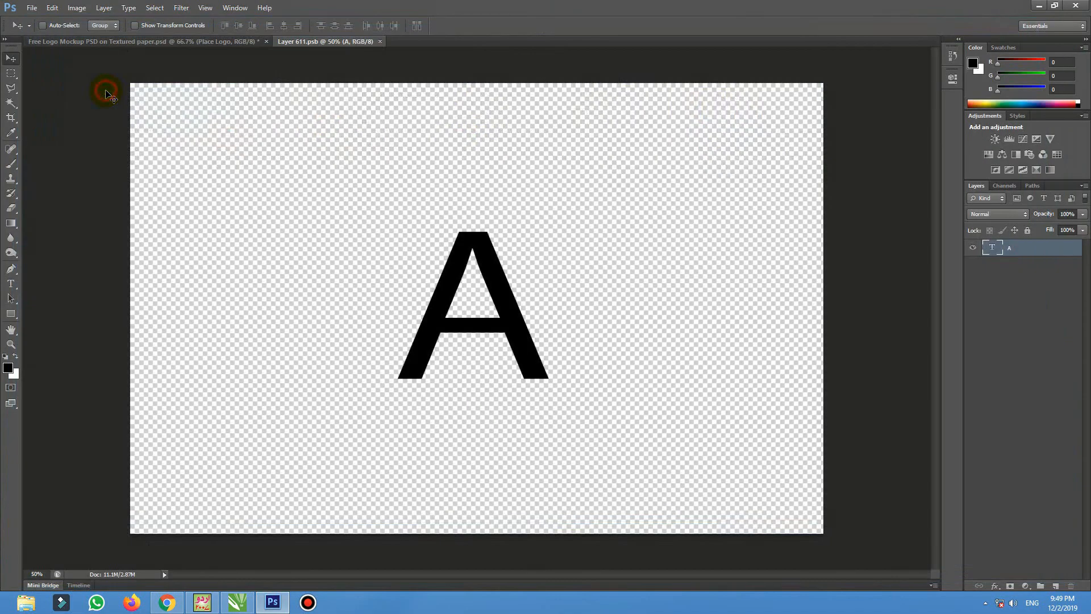
left_click(505, 241)
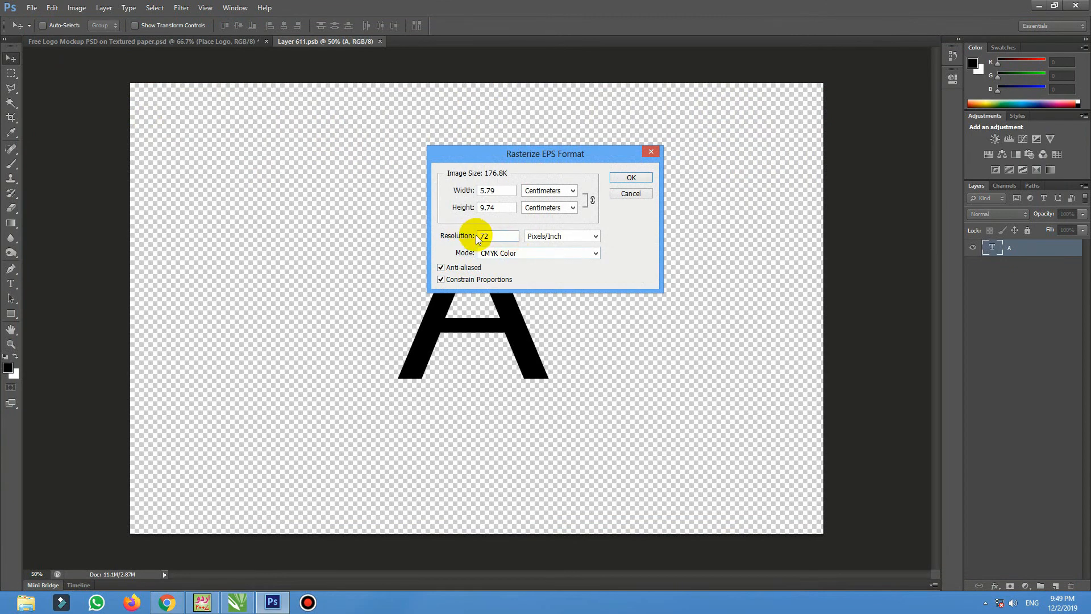
left_click_drag(492, 236, 498, 287)
type("300")
key("Return")
Bring the leaf logo into the smart object document and delete the placeholder A text layer.
key("ctrl+z")
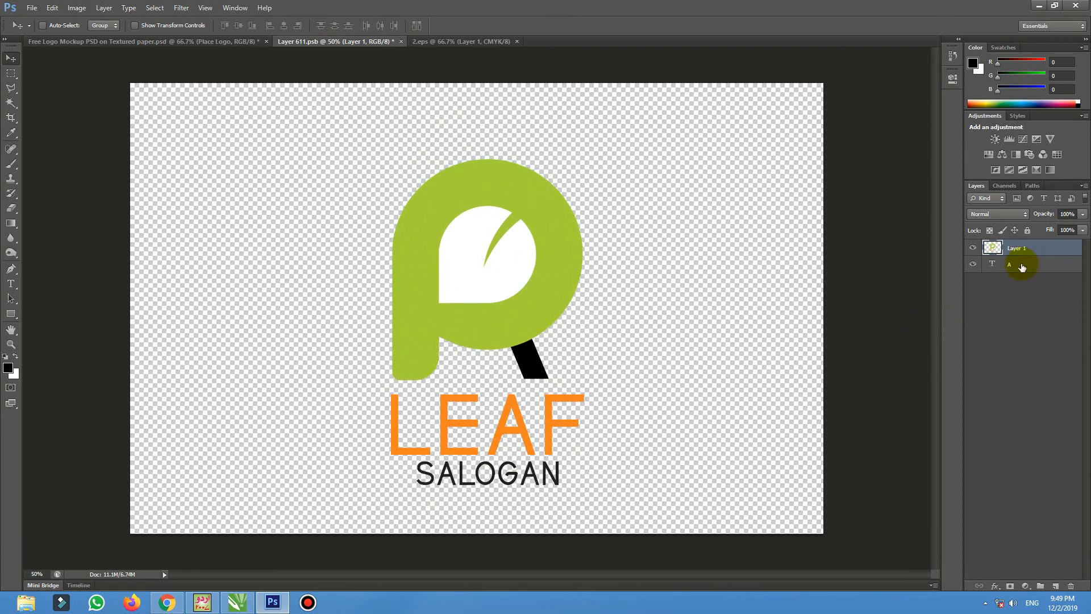
left_click(1022, 267)
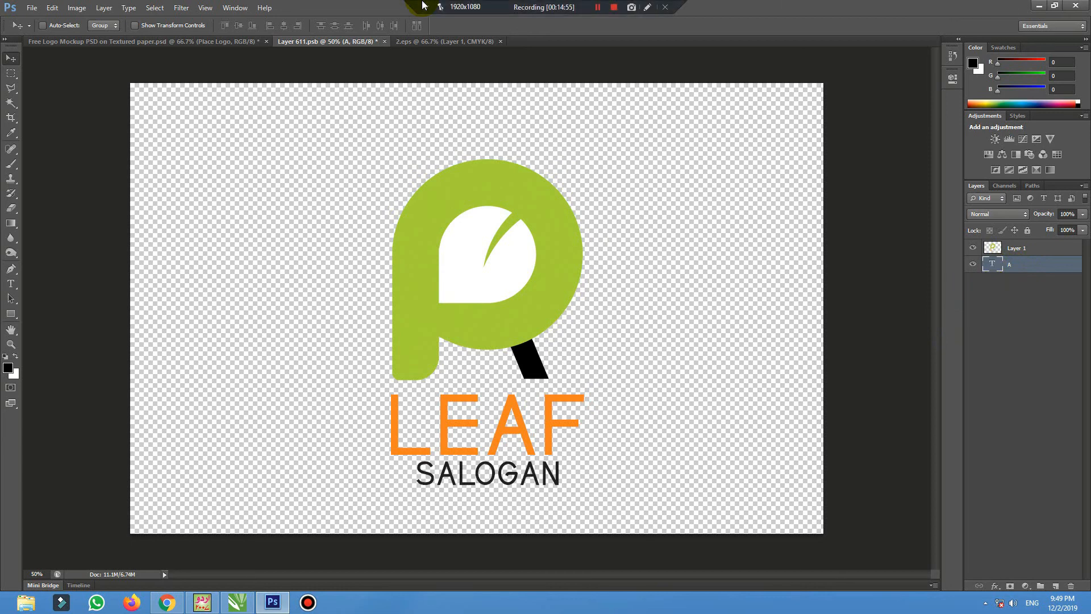
key("Delete")
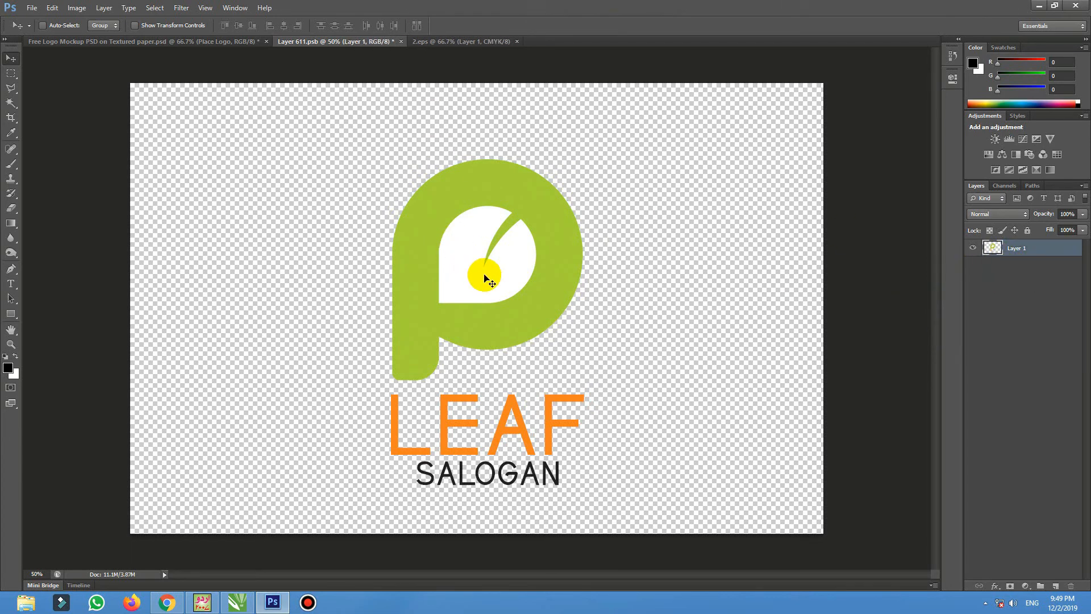
Save the smart object with the leaf logo and view the updated textured-paper mockup.
key("ctrl+s")
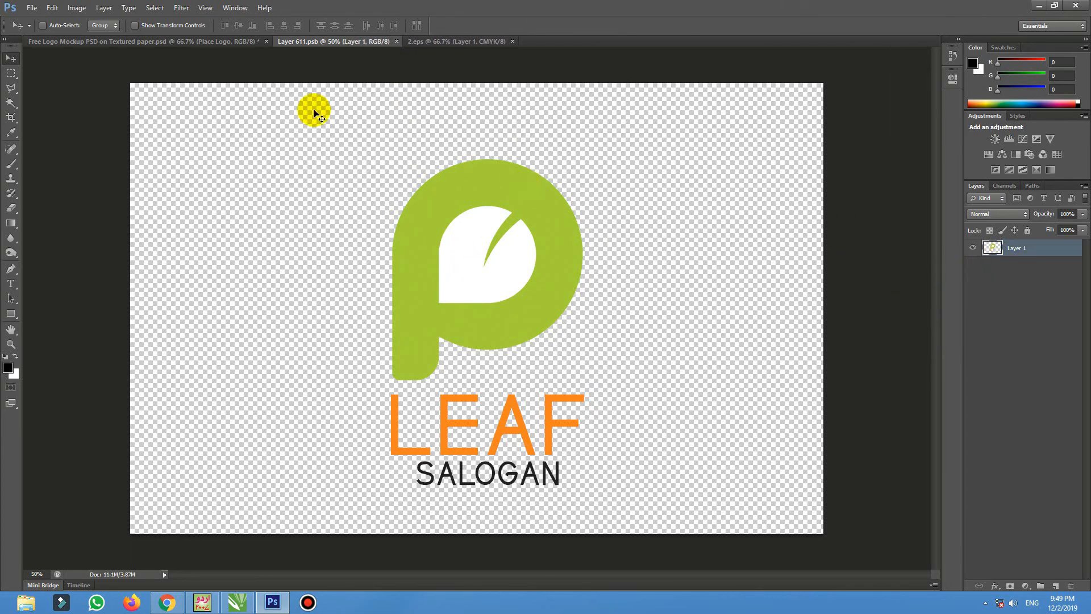
left_click(170, 40)
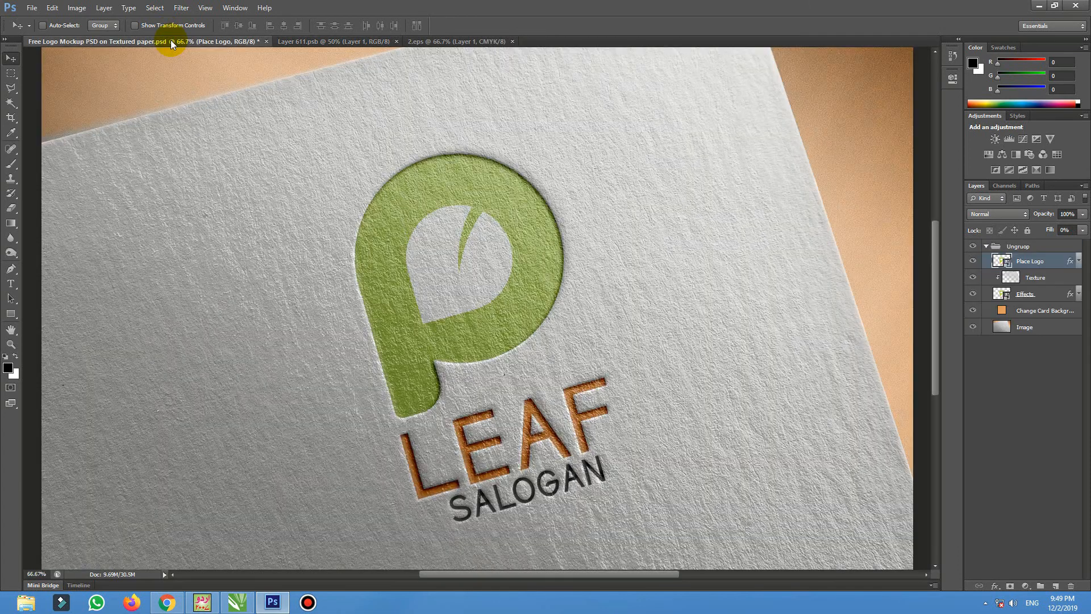
key("ctrl+minus")
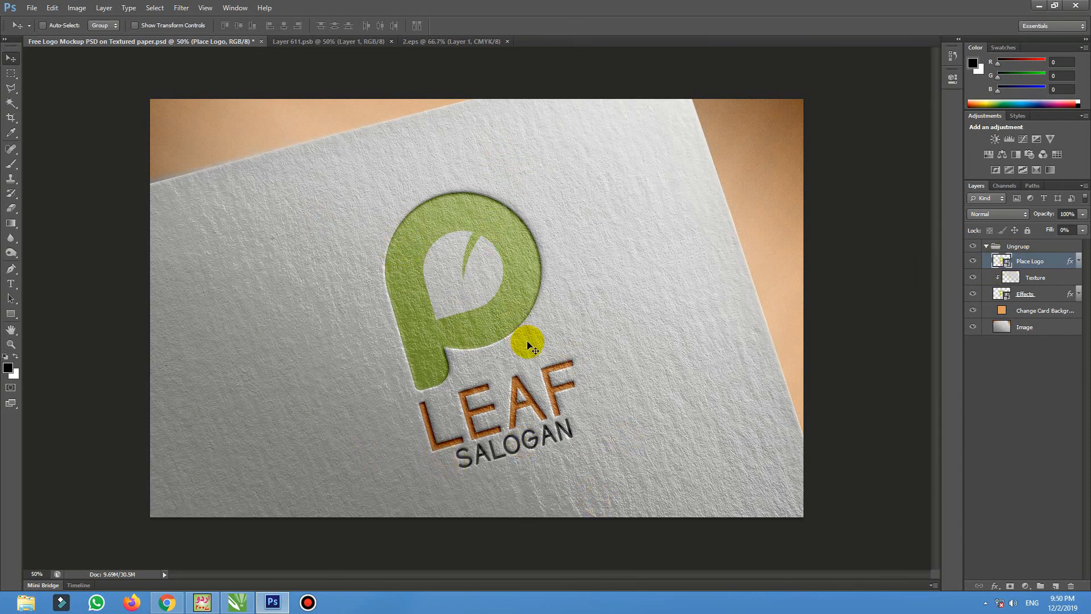
In the smart object document, select the white leaf area inside the P with the Magic Wand and copy it to a new layer.
left_click(317, 42)
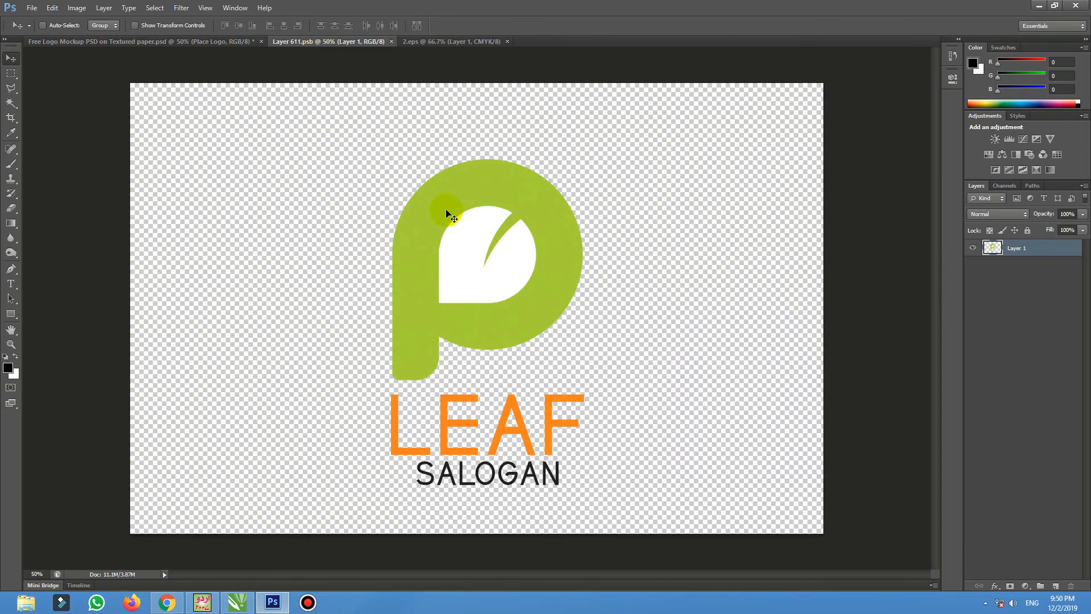
left_click(484, 252)
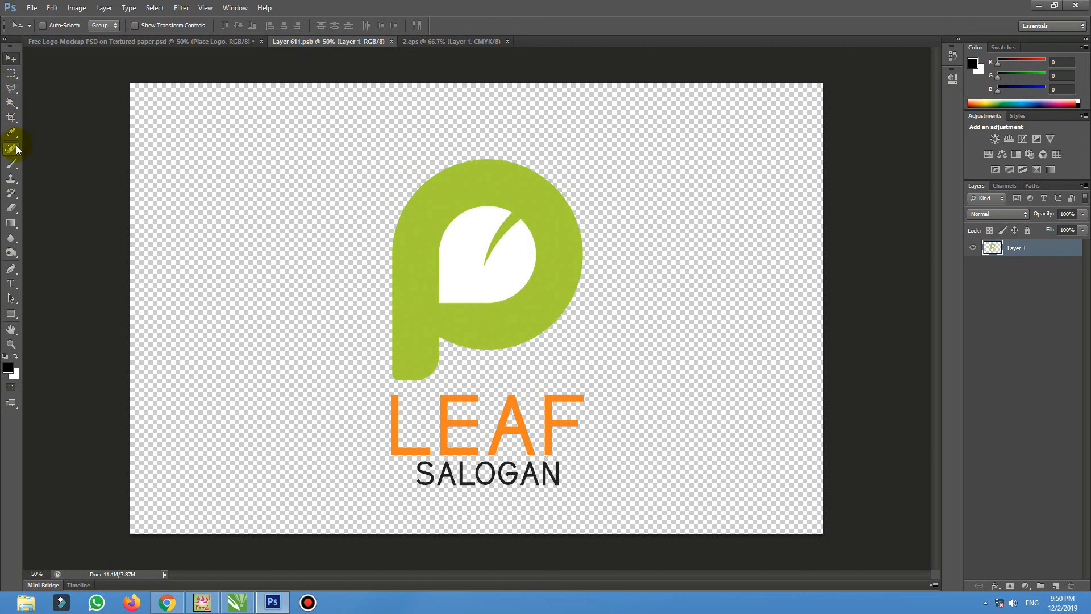
left_click(11, 104)
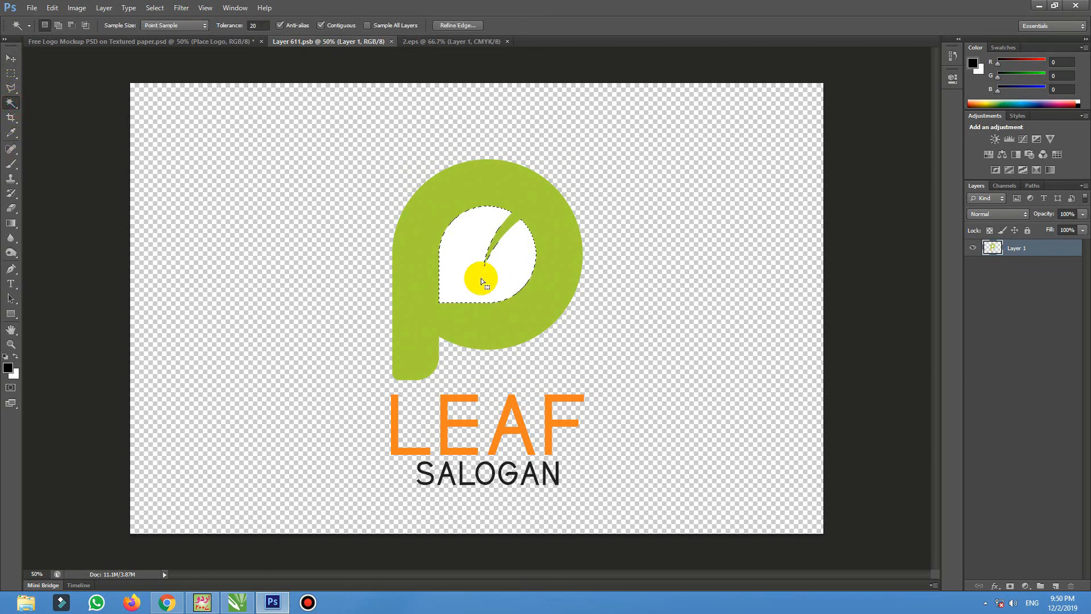
left_click(485, 275)
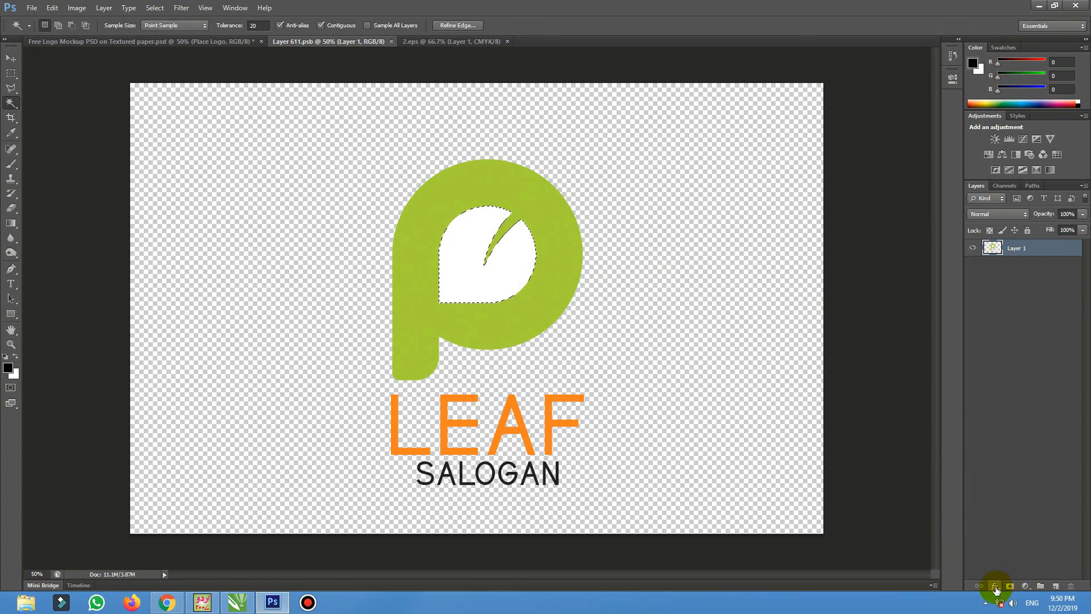
key("ctrl+j")
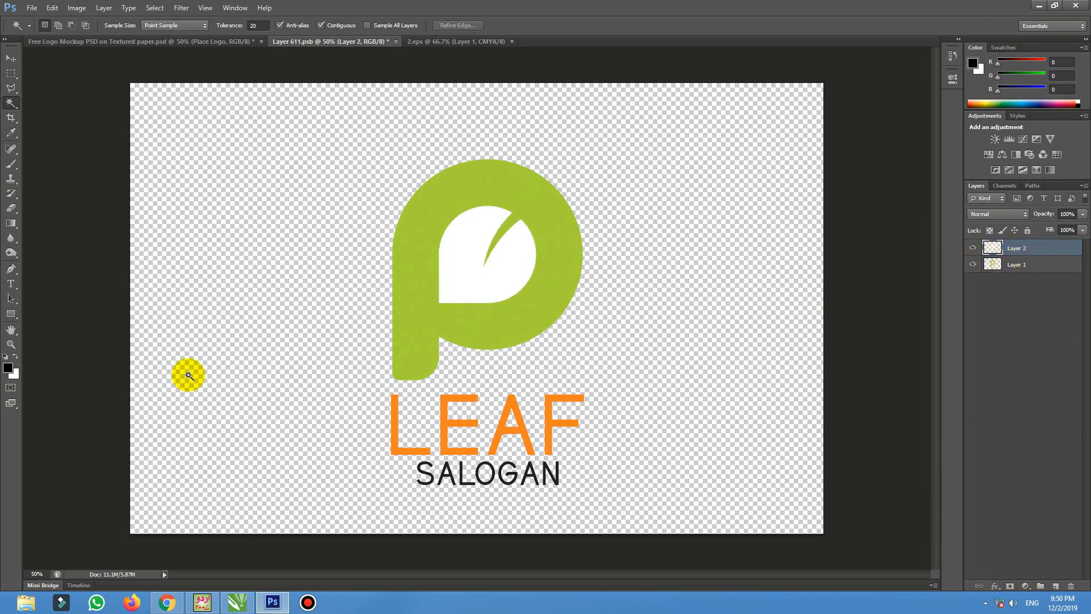
Set the background colour to a strong blue in the Color Picker.
left_click(17, 375)
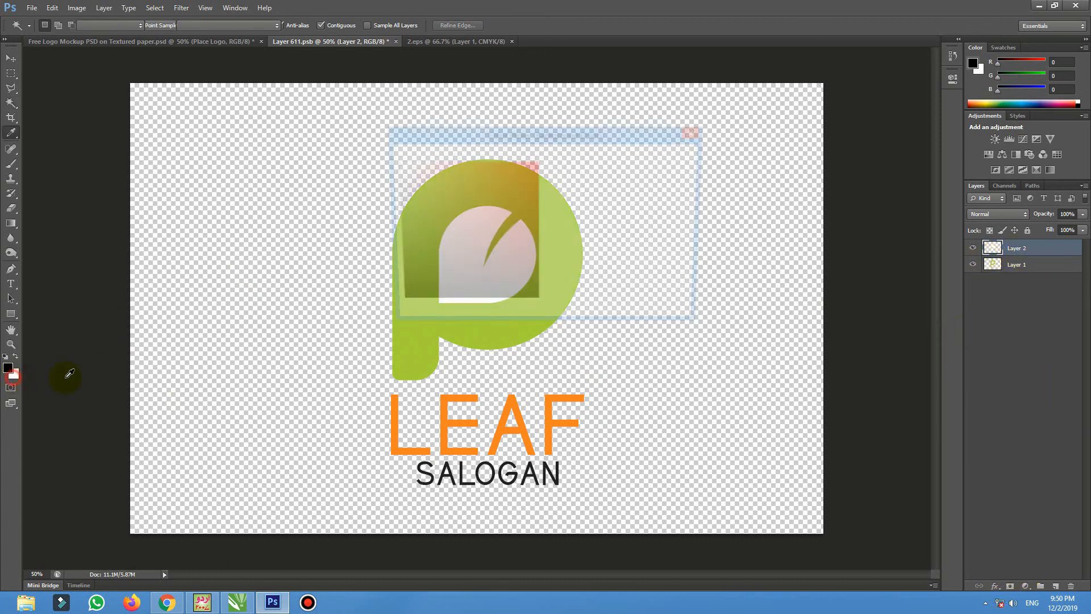
left_click_drag(561, 271, 556, 210)
left_click(652, 153)
left_click_drag(524, 167, 503, 178)
left_click(643, 154)
key("w")
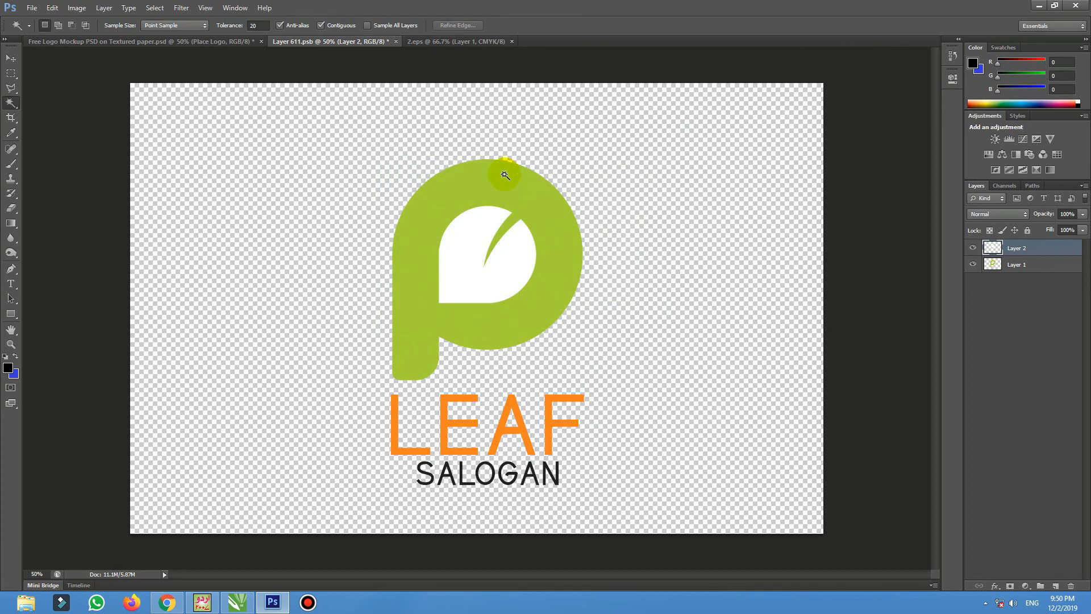
Fill only the leaf shape on the new layer with the blue background colour and save it into the textured-paper mockup.
key("ctrl+BackSpace")
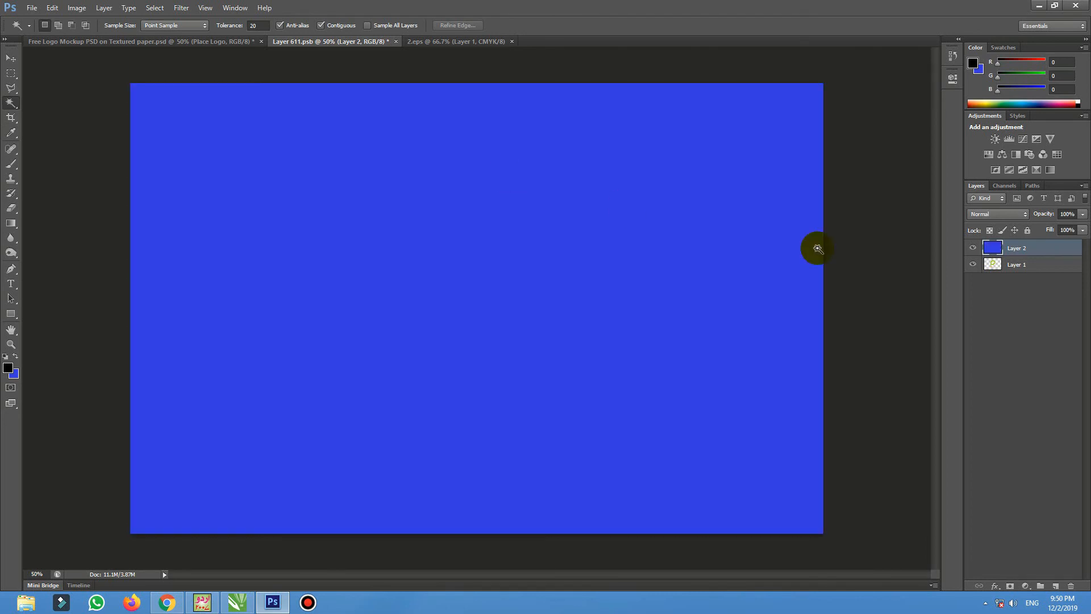
key("ctrl+z")
left_click(487, 275)
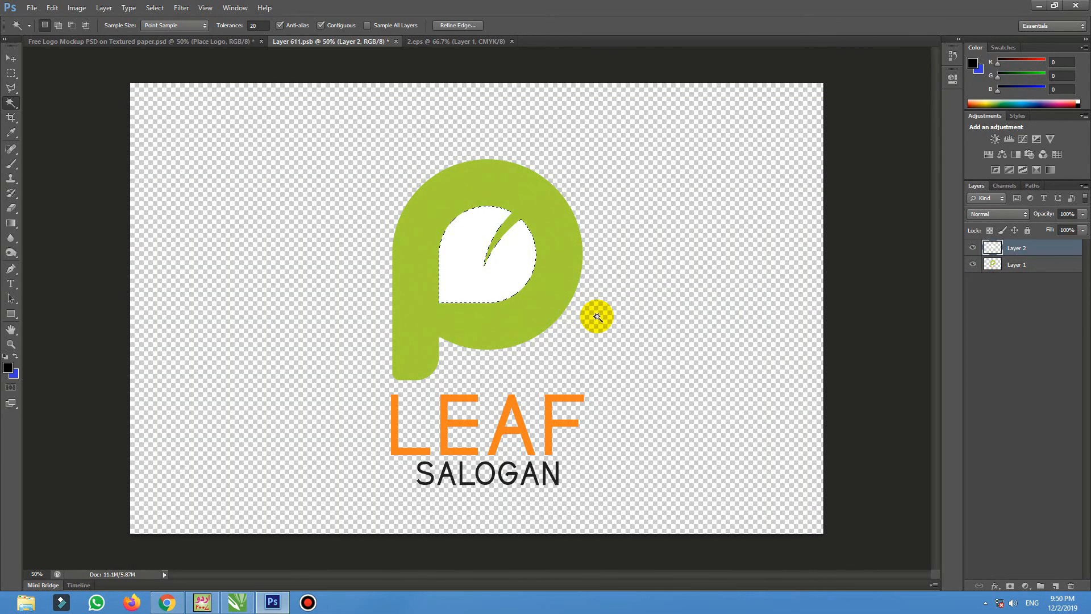
key("ctrl+BackSpace")
left_click(10, 58)
key("ctrl+s")
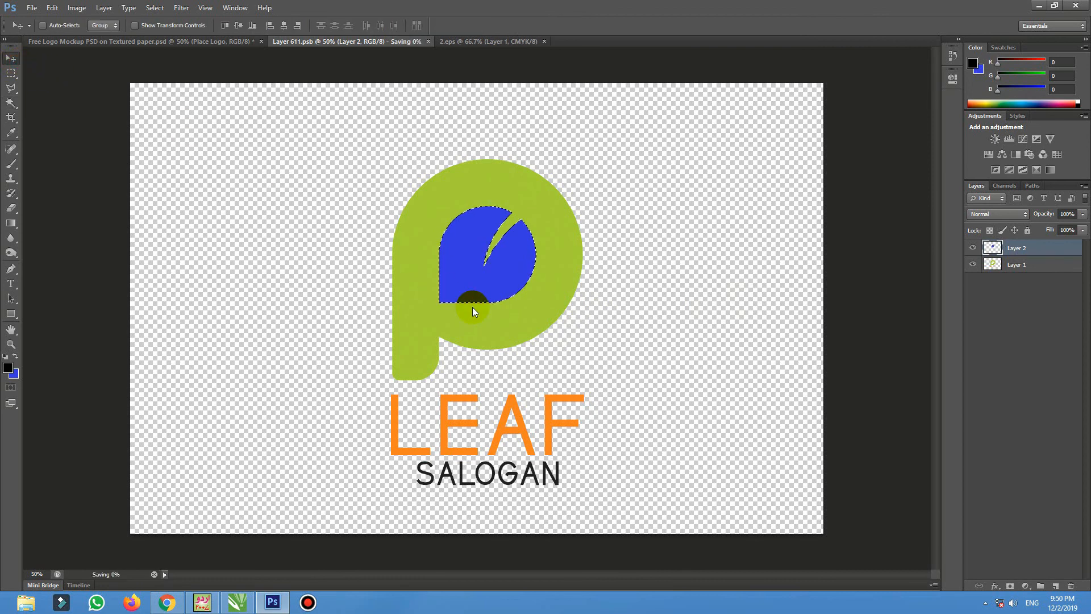
left_click(182, 42)
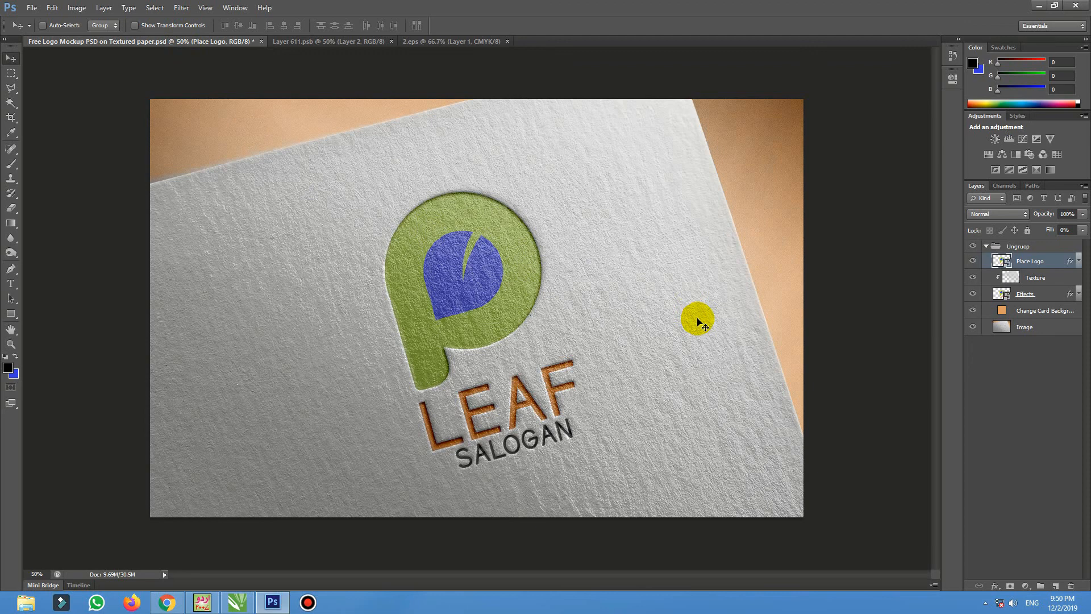
Switch to CorelDRAW, deselect the leaf logo and look over the sheet of P logo variations.
left_click(236, 602)
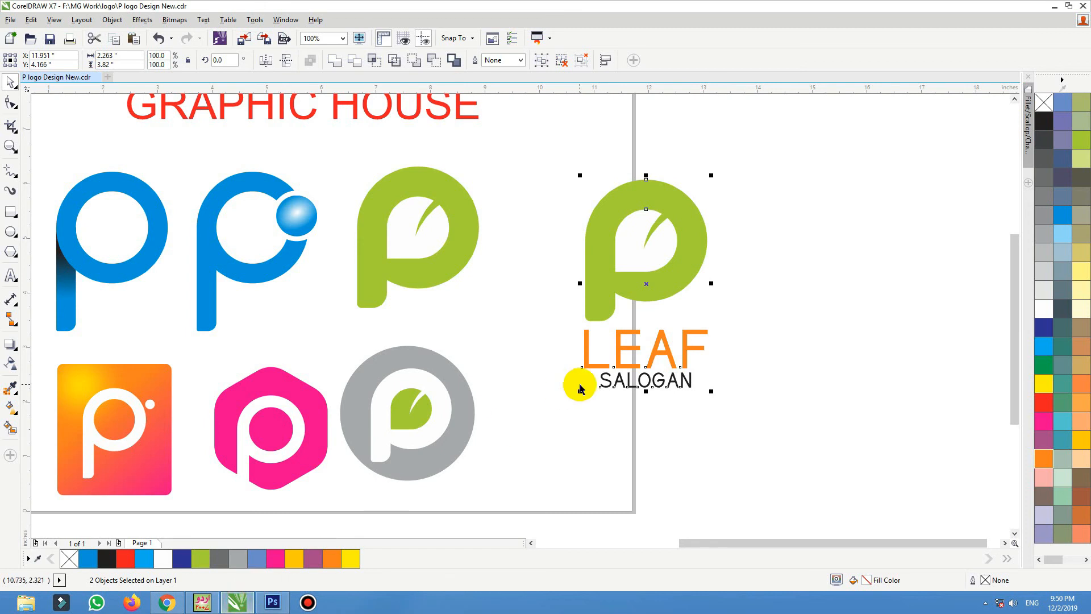
left_click(563, 390)
scroll(637, 310, "down", 1)
key("F2")
left_click_drag(694, 216, 221, 433)
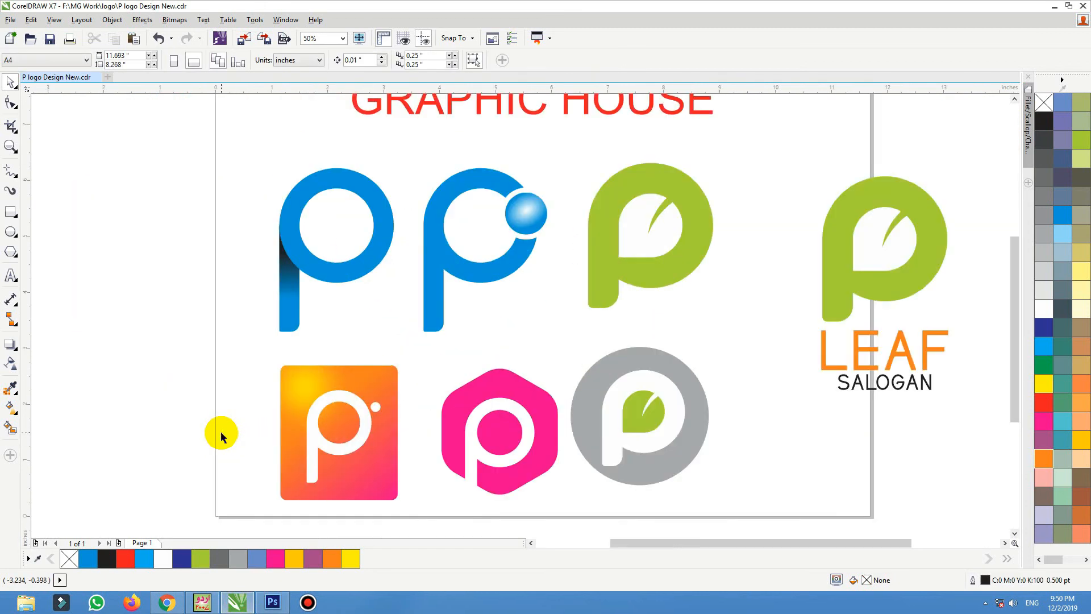